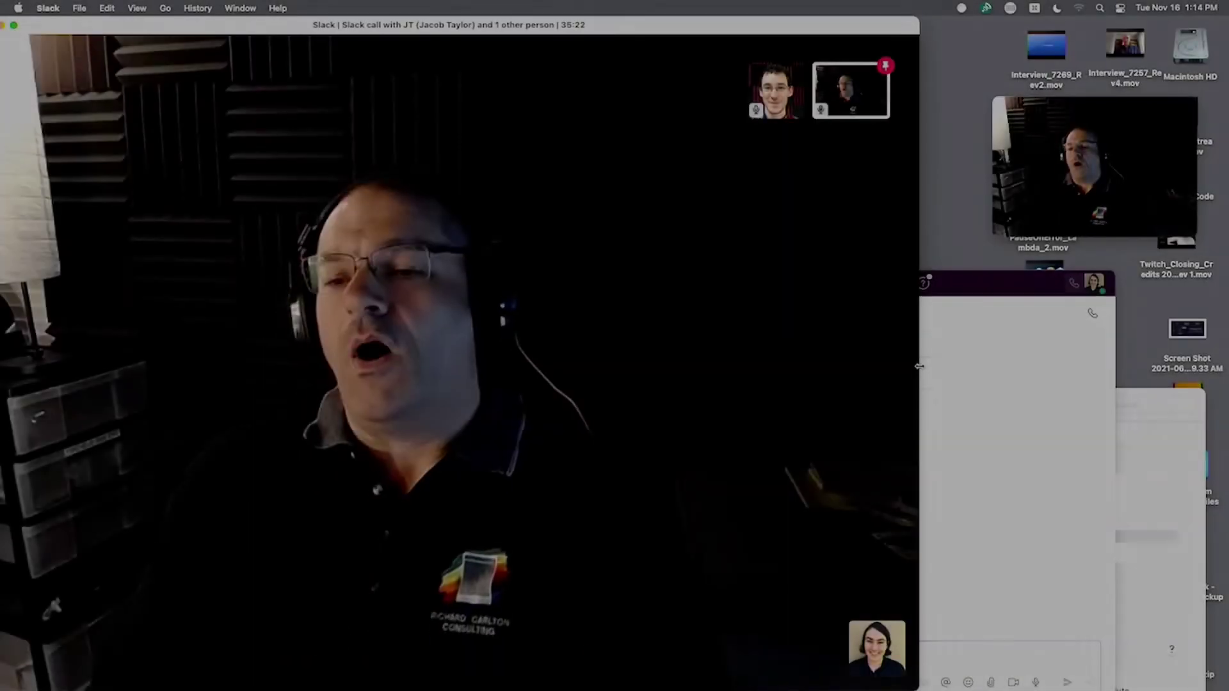
Show the Azure Active Directory Default Directory overview listing 2 users, 1 group and 1 application
mouse_move(914, 364)
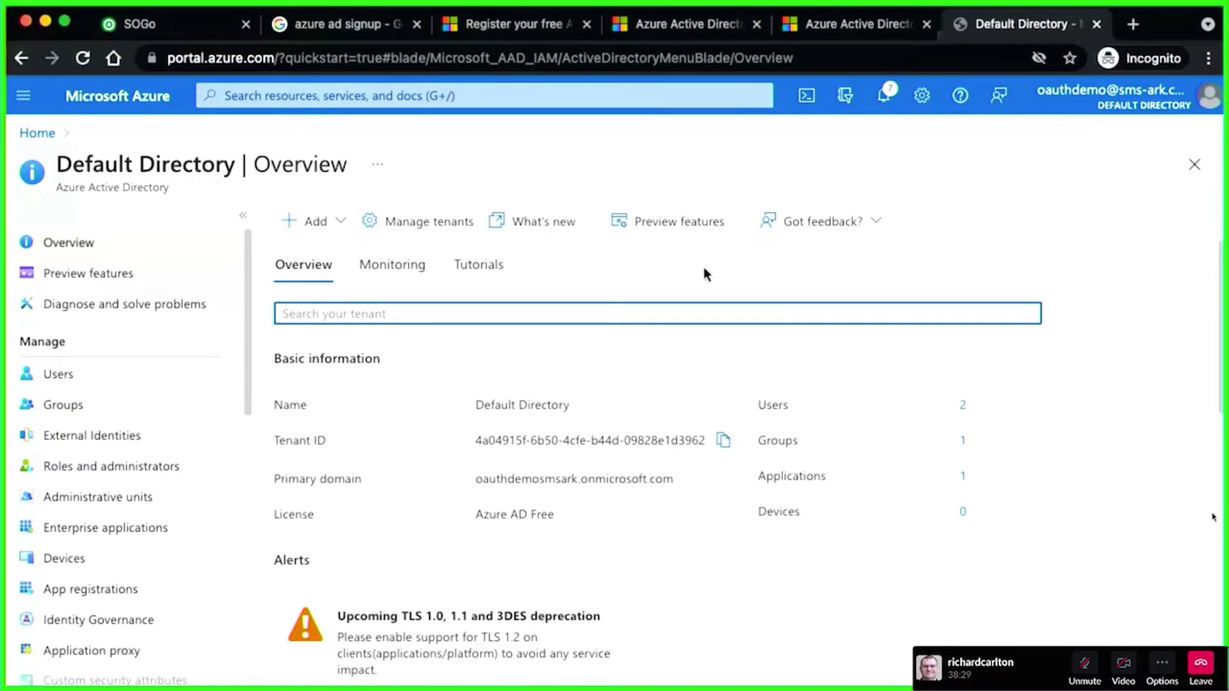
Open the Default Directory's All users list, showing one member and one guest
click(83, 377)
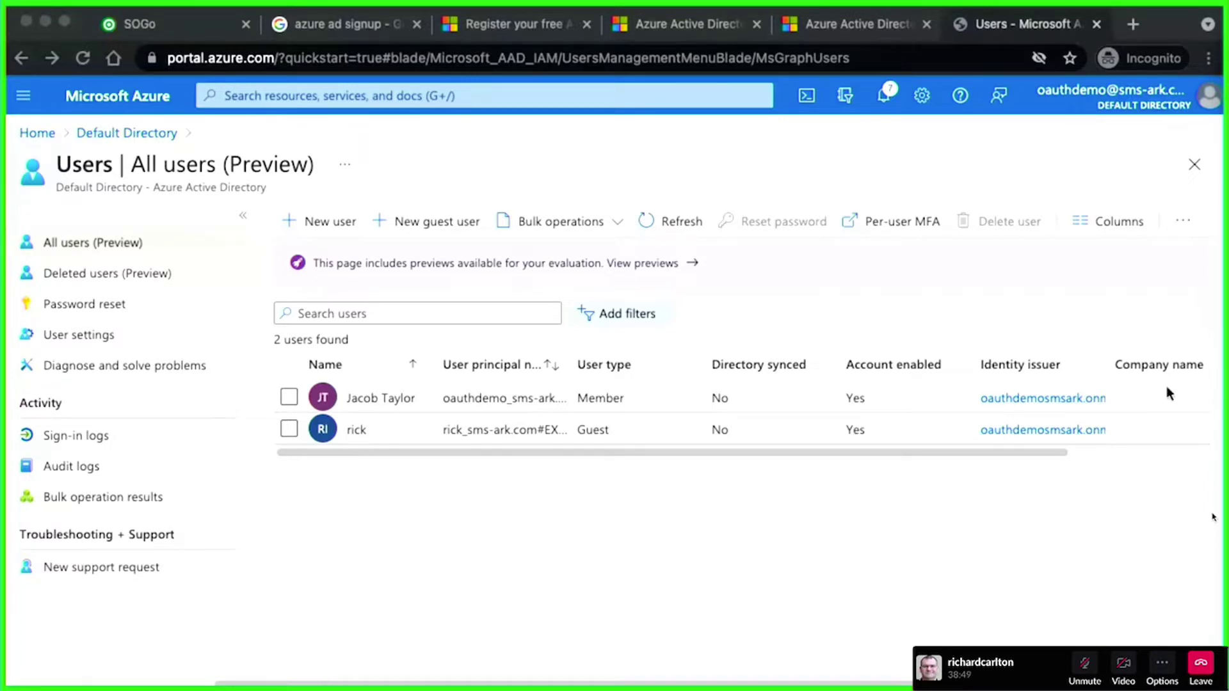
click(565, 528)
click(482, 143)
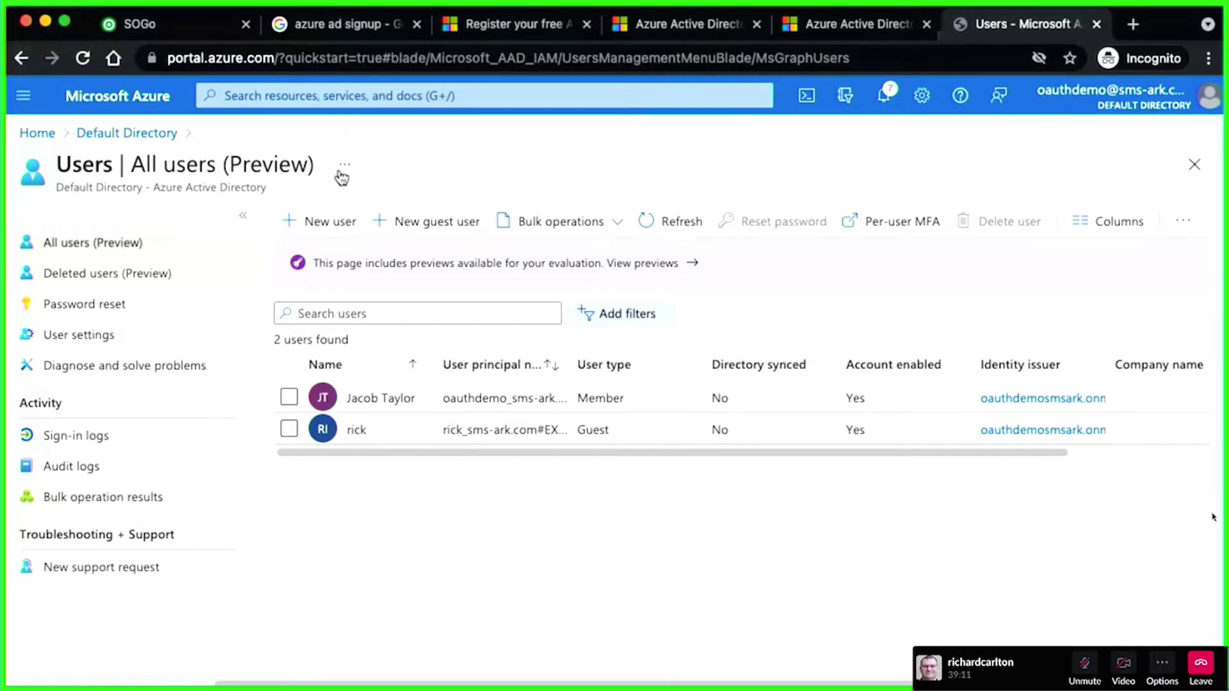
Start a guest invitation and enter the guest's display name, first name and last name
click(329, 221)
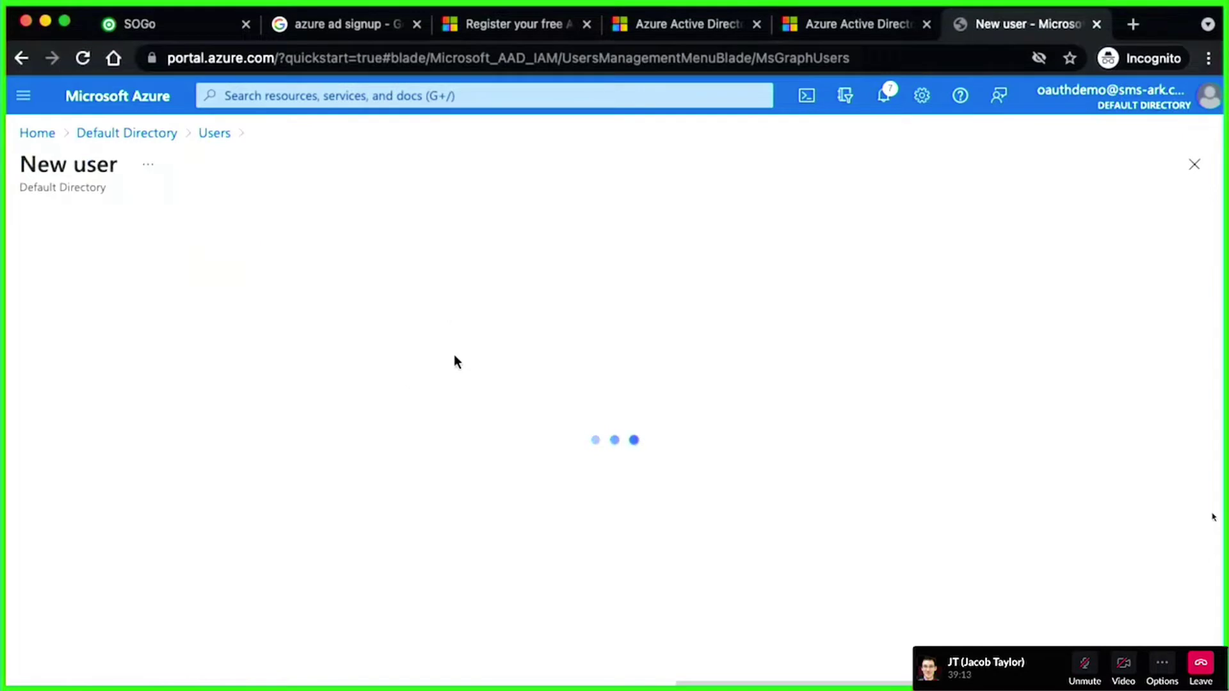
click(454, 356)
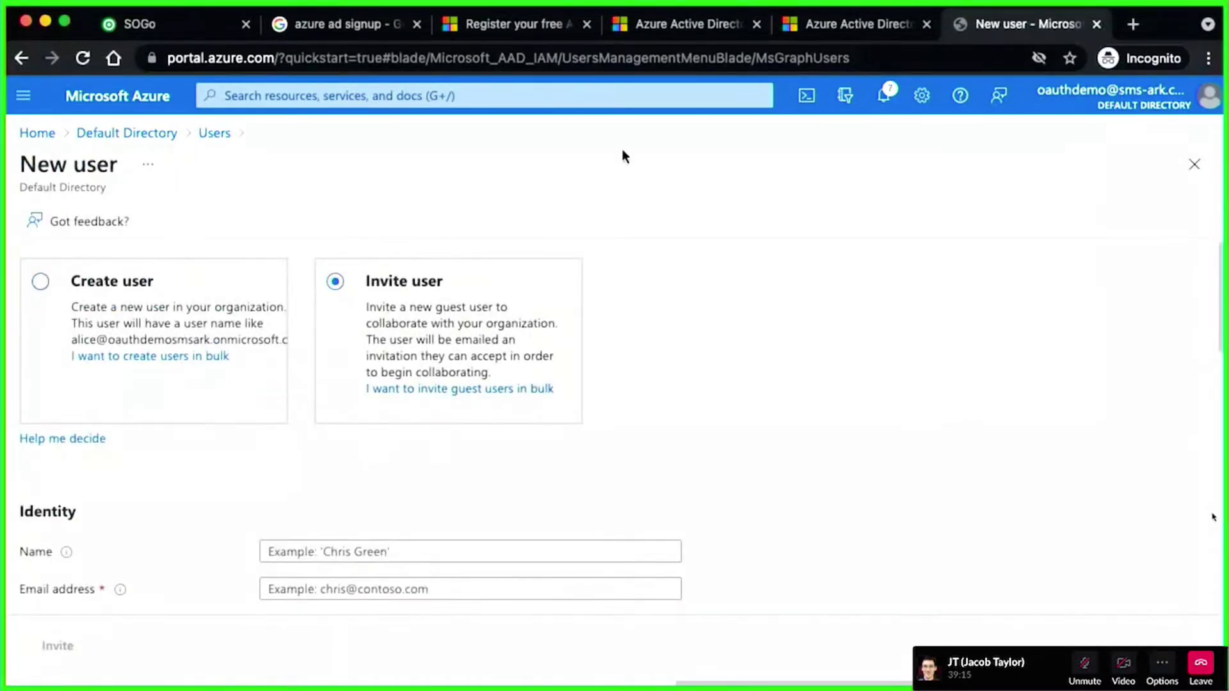
scroll(700, 290, down, 3)
click(343, 352)
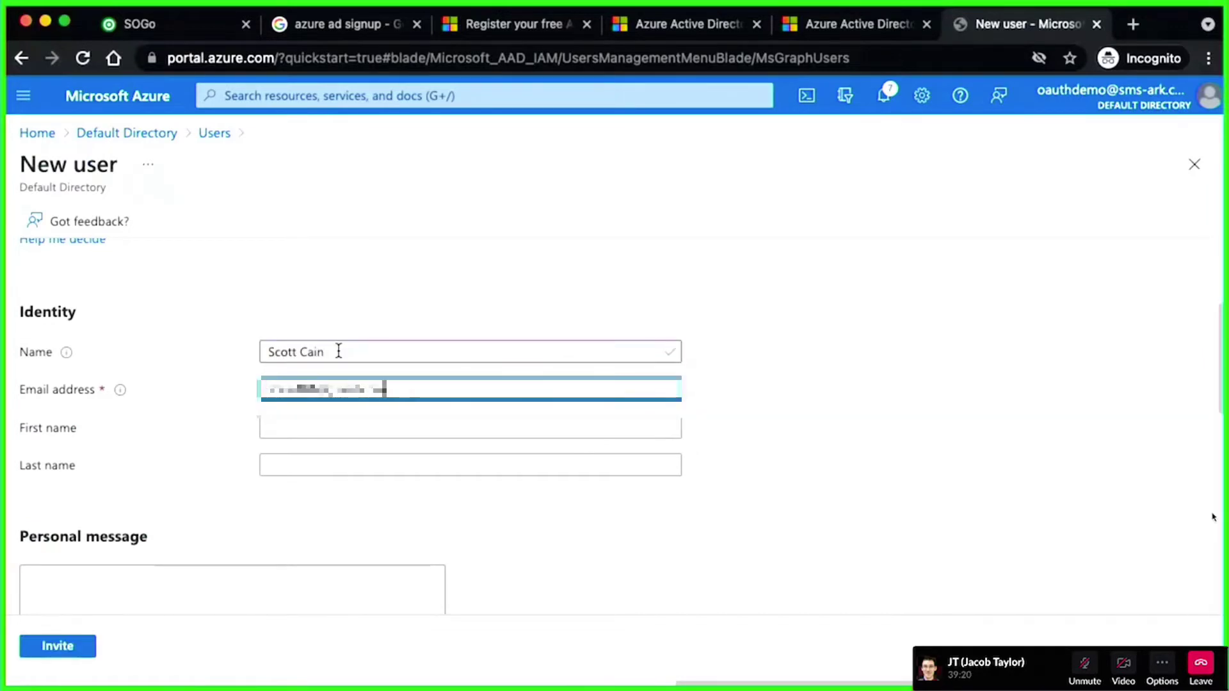
key(Tab)
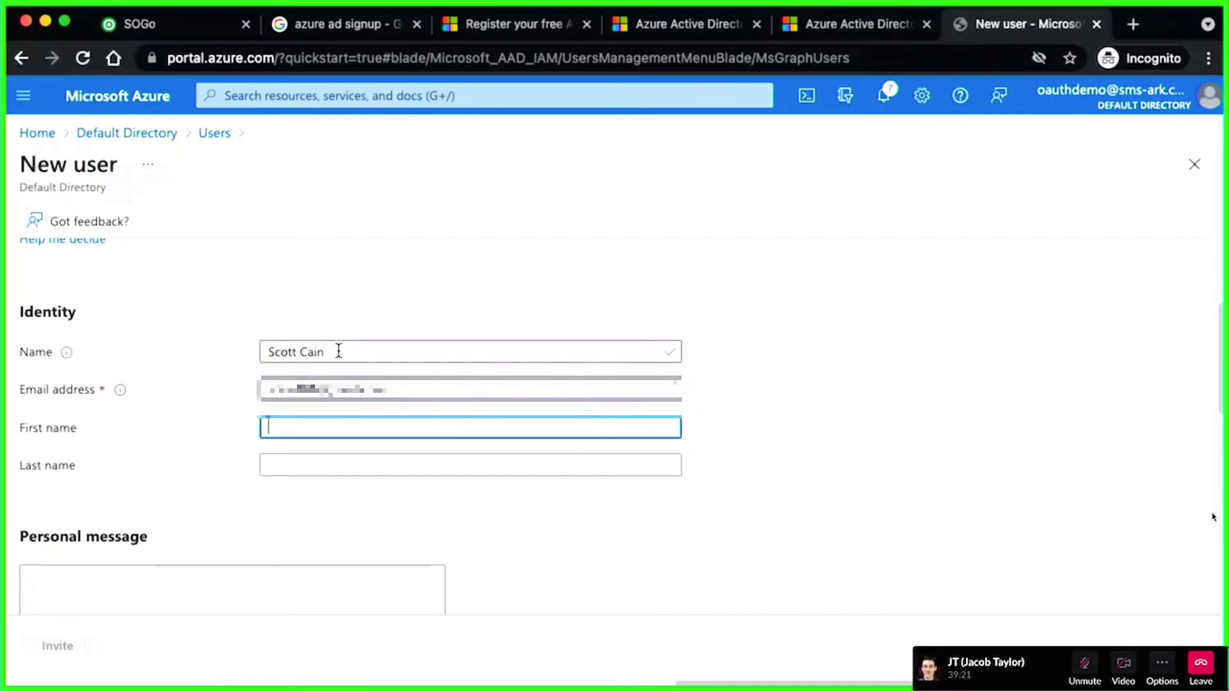
key(Tab)
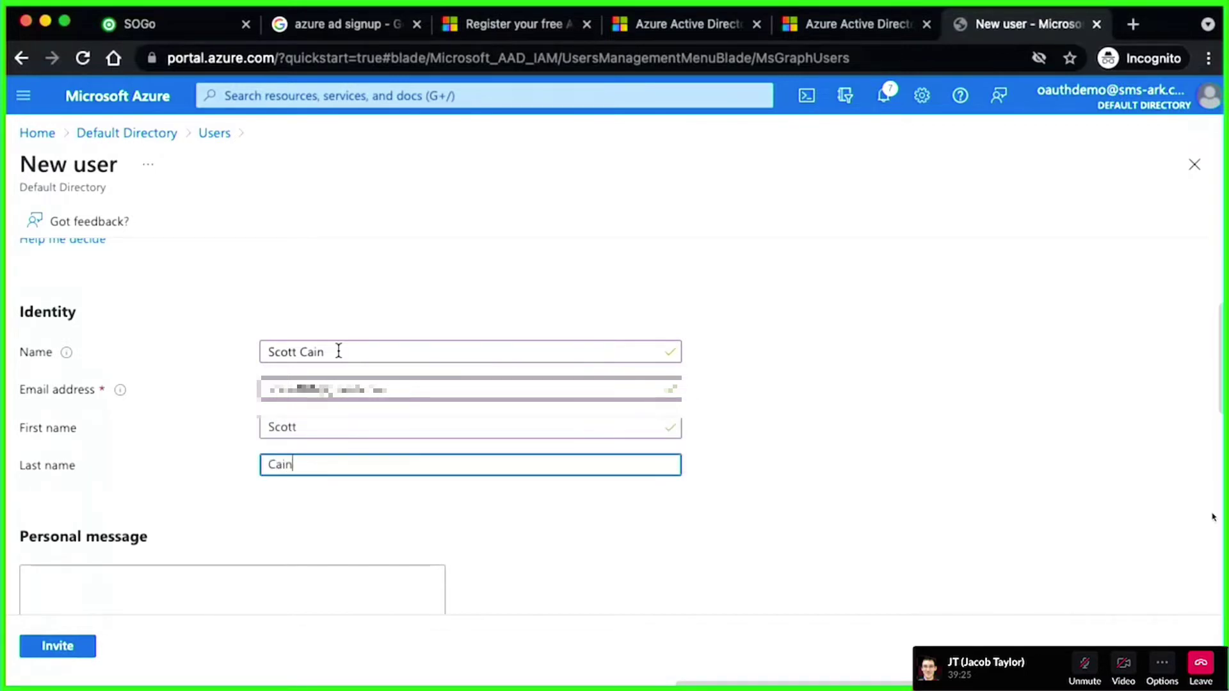
click(958, 405)
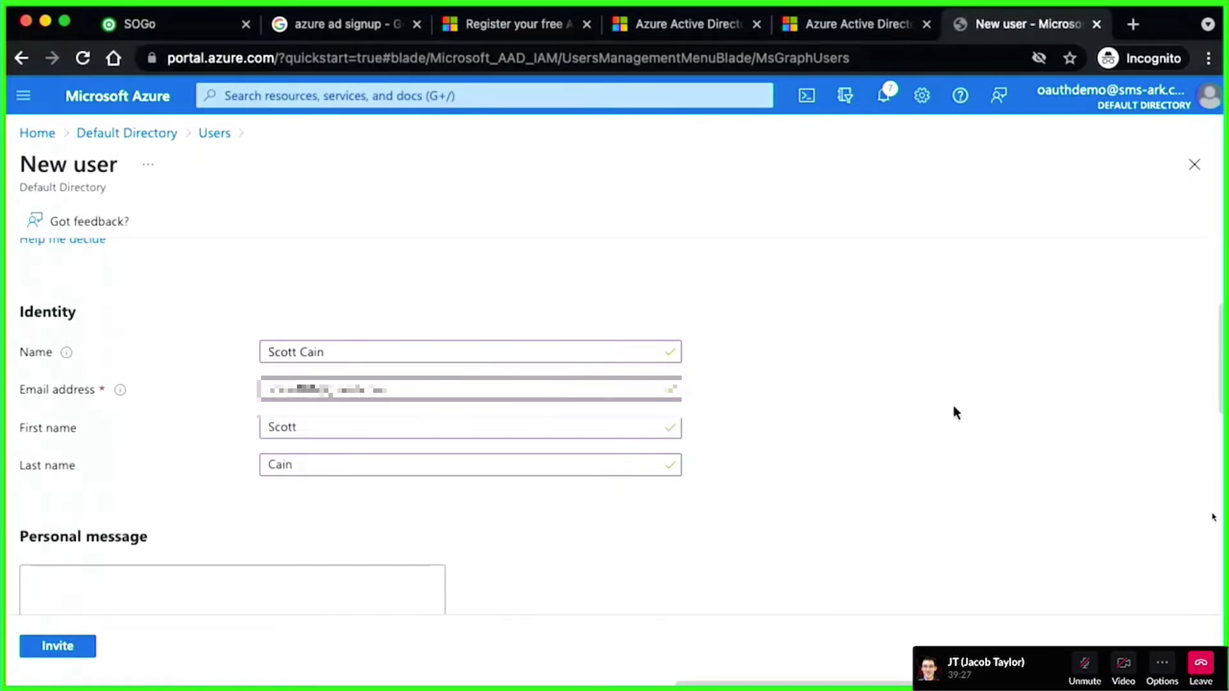
Add the guest to the RCC Sales group, send the invitation, and switch to the FileMaker Server machine
scroll(954, 406, down, 6)
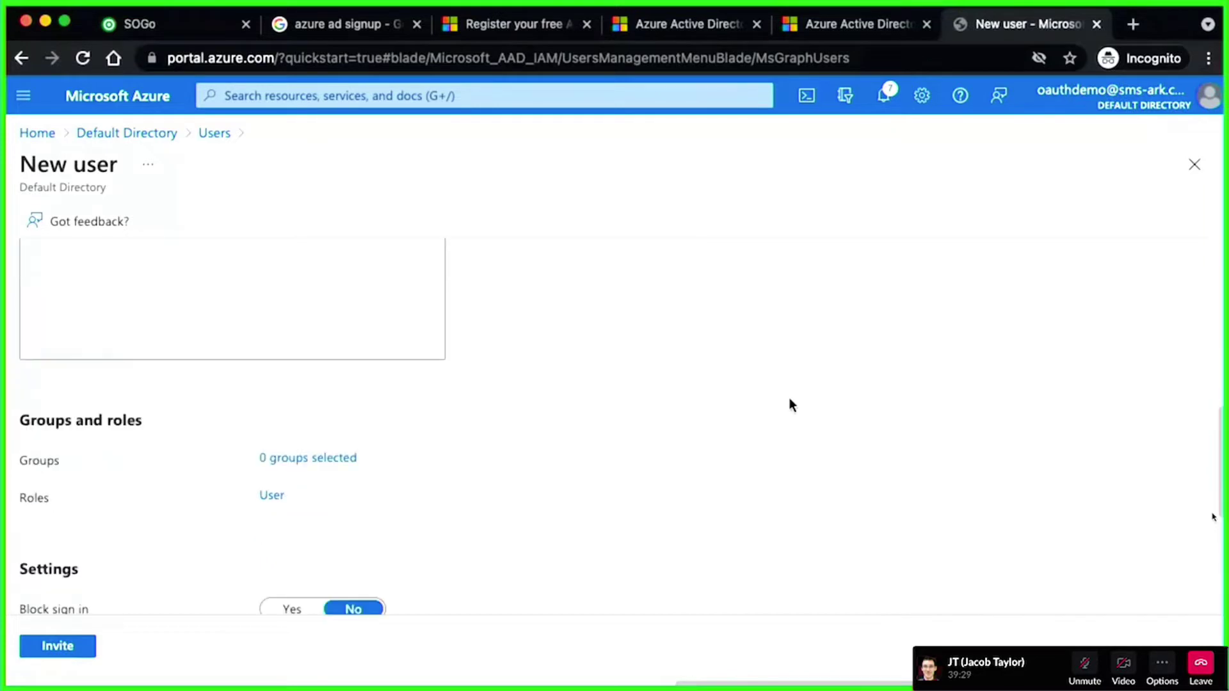
scroll(789, 399, down, 1)
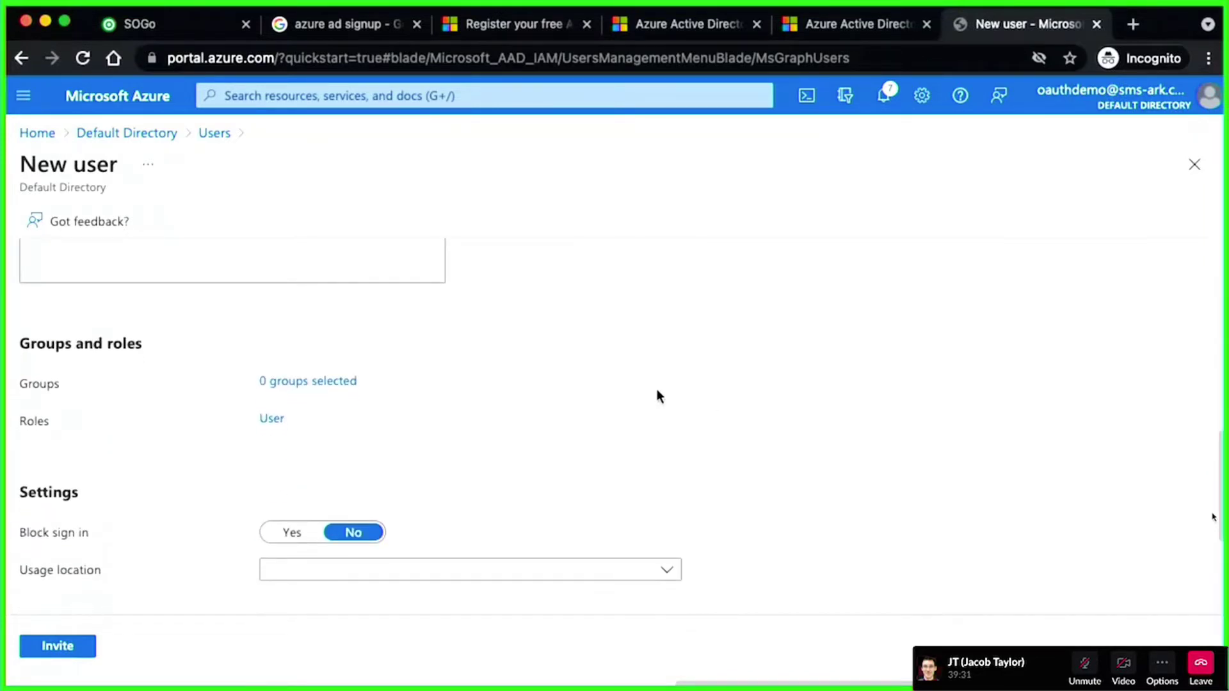
click(279, 381)
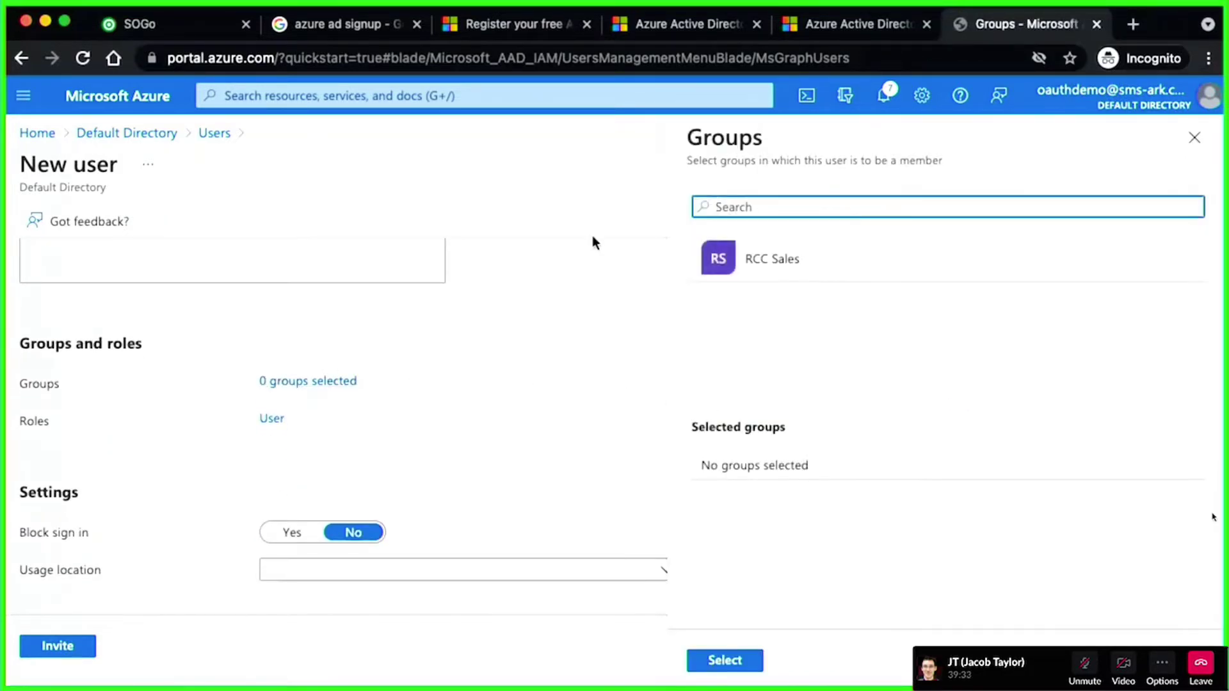
click(791, 265)
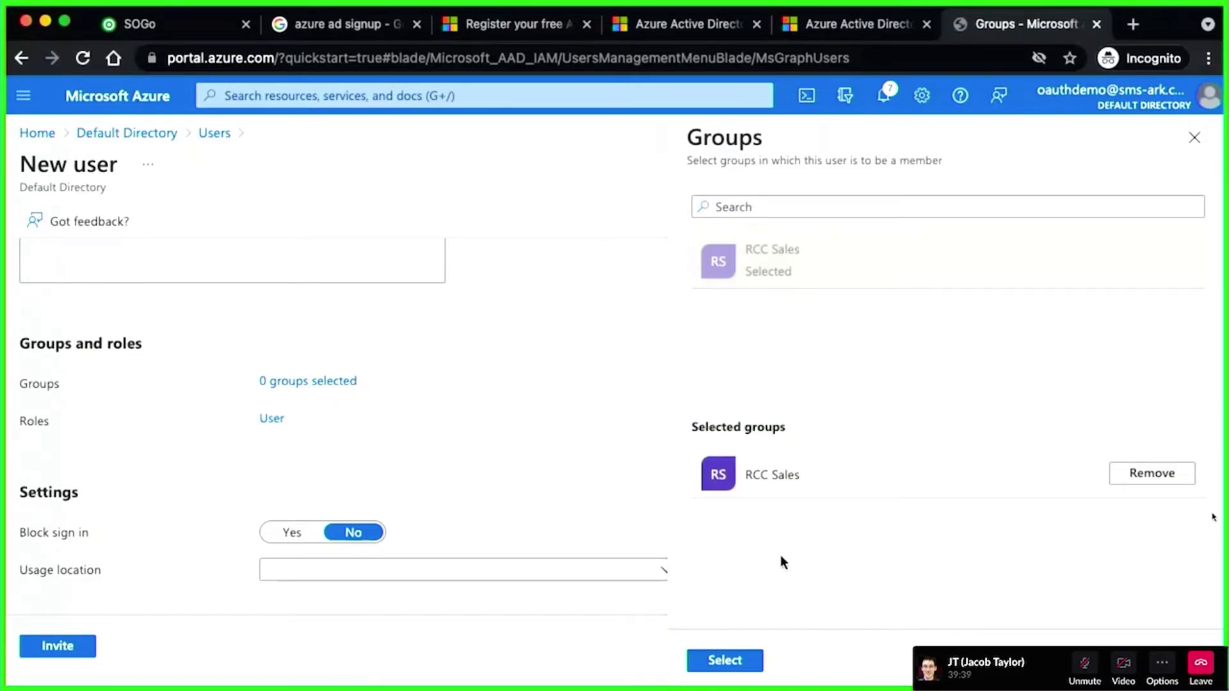
click(724, 661)
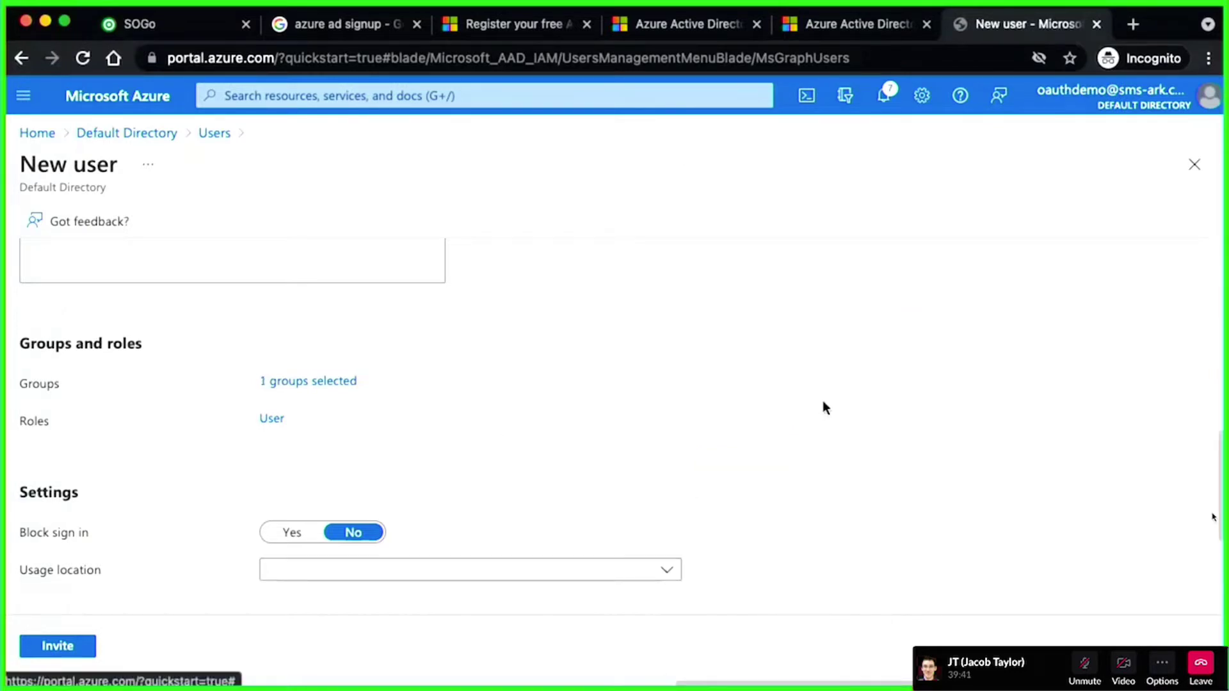
scroll(823, 401, down, 3)
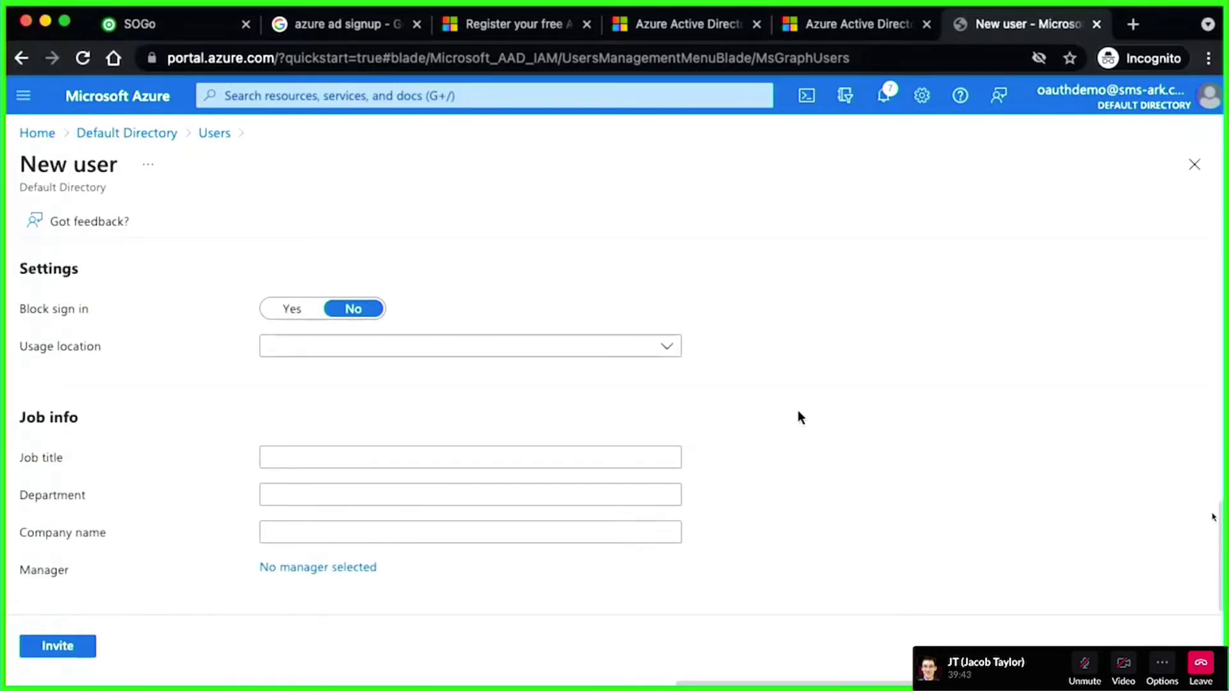
click(56, 646)
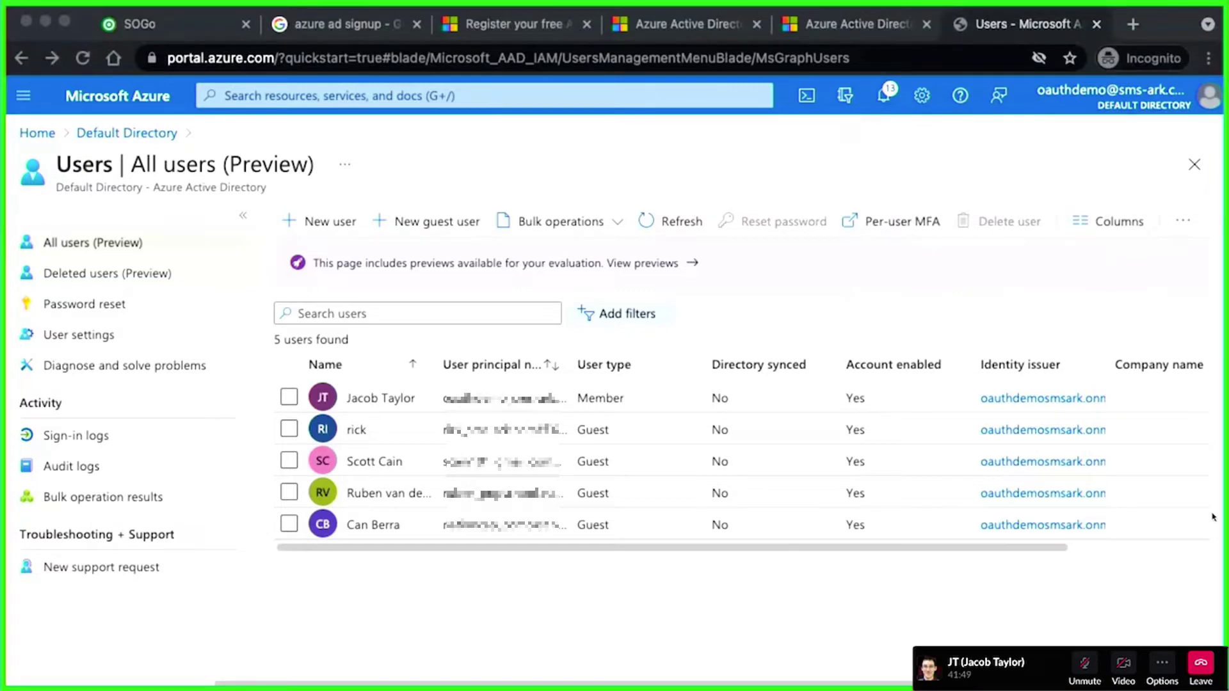
key(super+Tab)
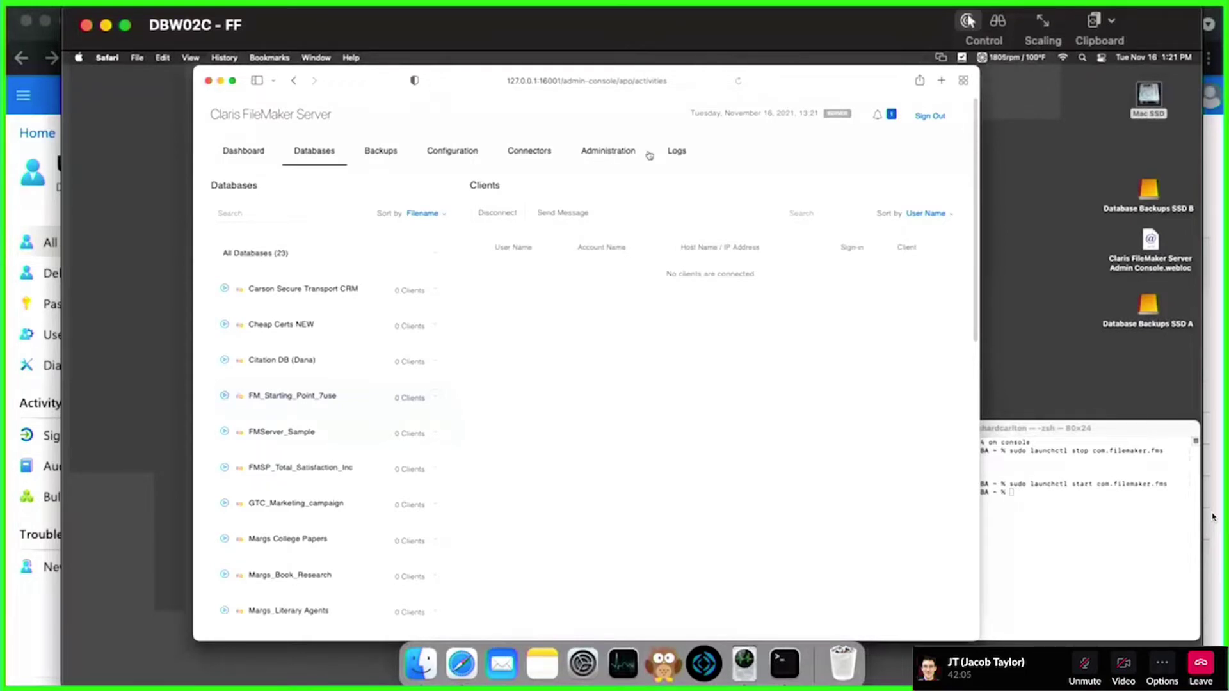
Go to Administration > External Authentication, zoom the page, and expand the Microsoft provider's Azure settings
click(609, 155)
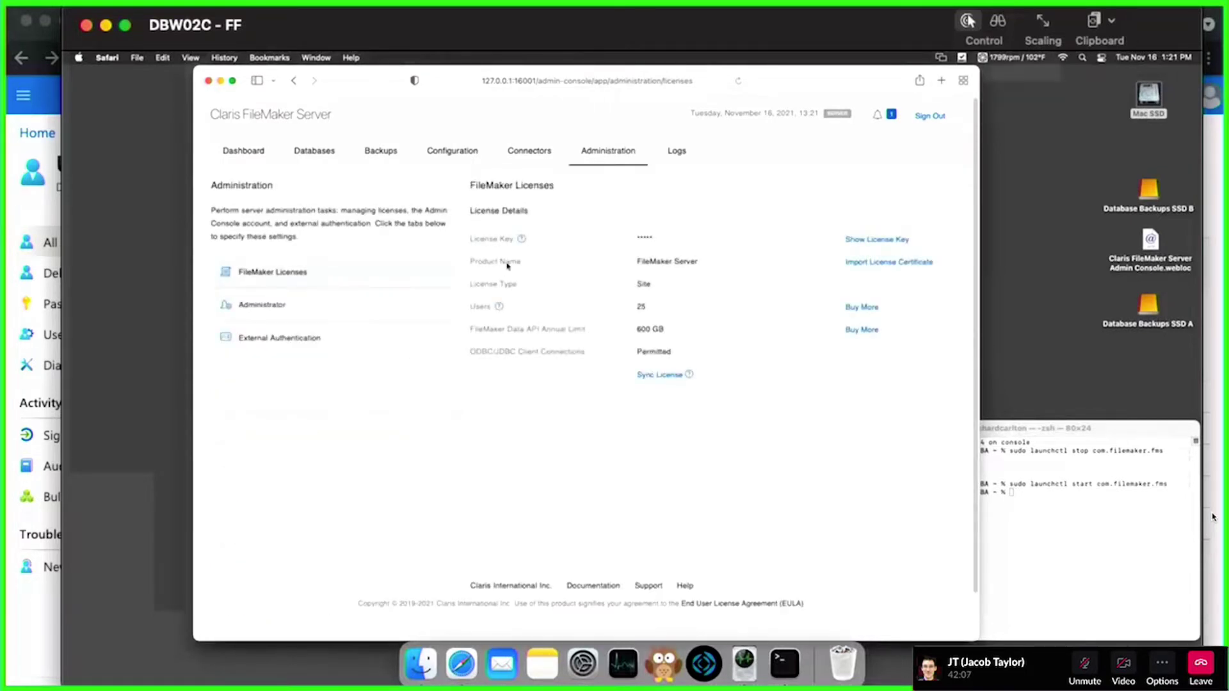
click(294, 339)
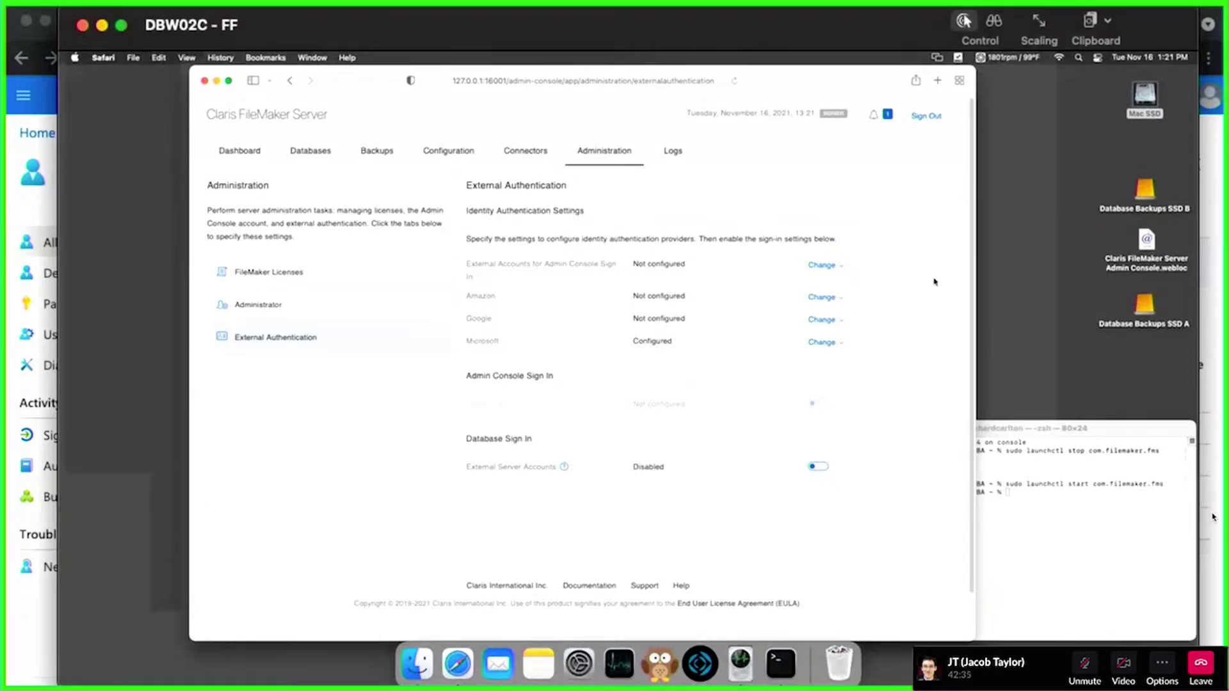
key(super+equal)
key(super+equal)
key(super+equal)
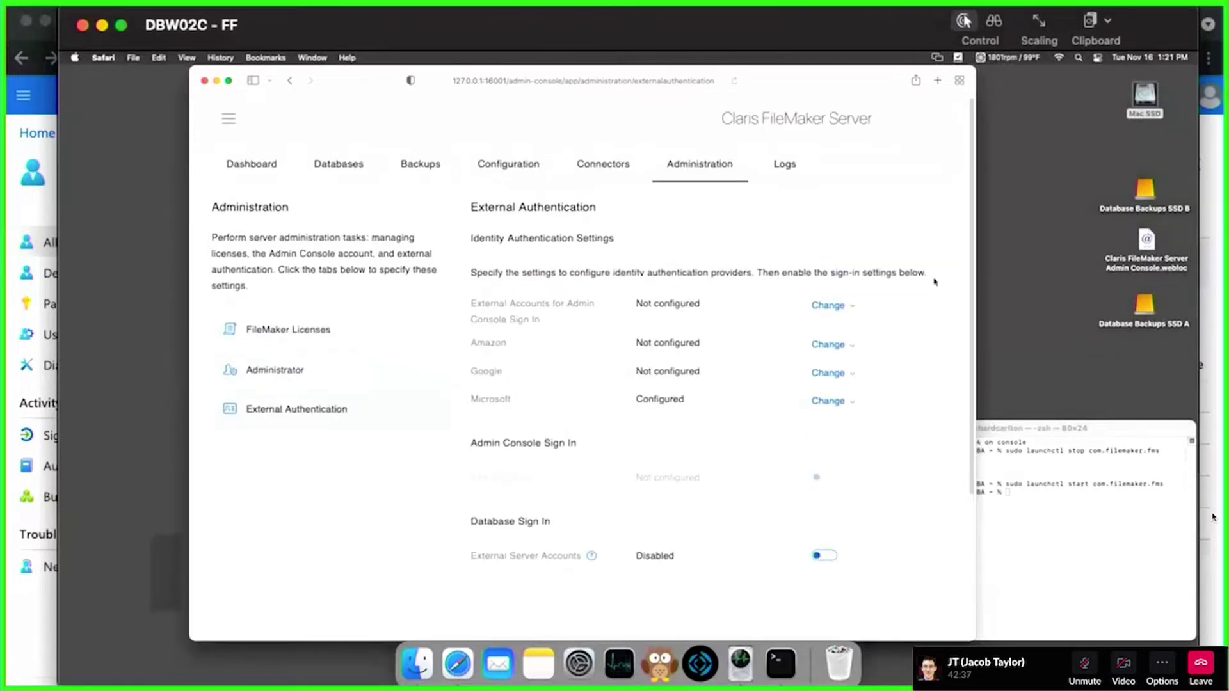
scroll(934, 281, down, 4)
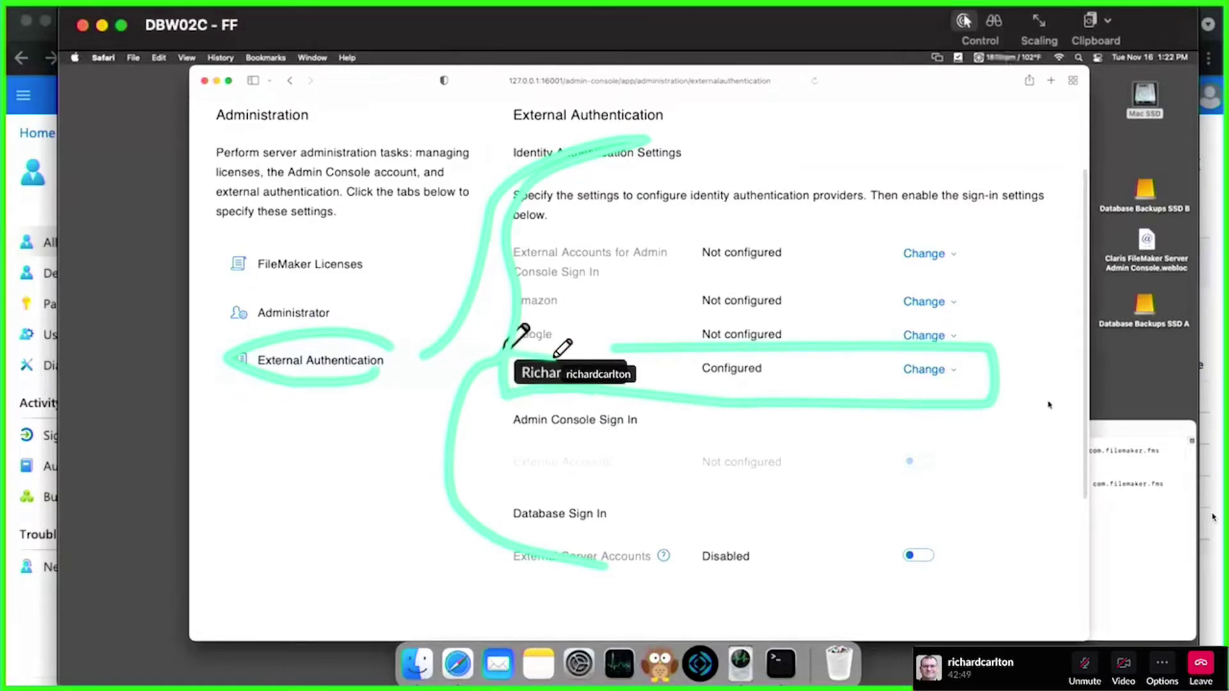
click(914, 370)
scroll(736, 282, down, 3)
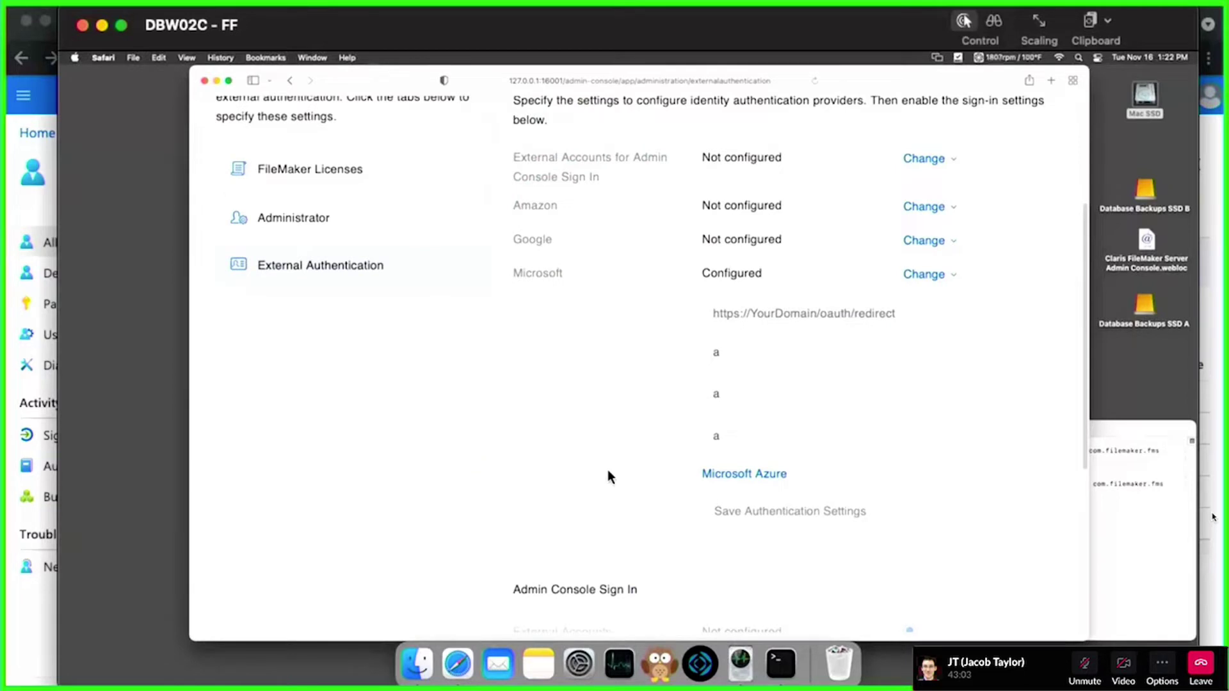
Delete the placeholder values from the Azure Application ID, Key and Directory ID fields
click(799, 355)
key(BackSpace)
click(777, 392)
key(BackSpace)
click(738, 439)
key(BackSpace)
click(509, 388)
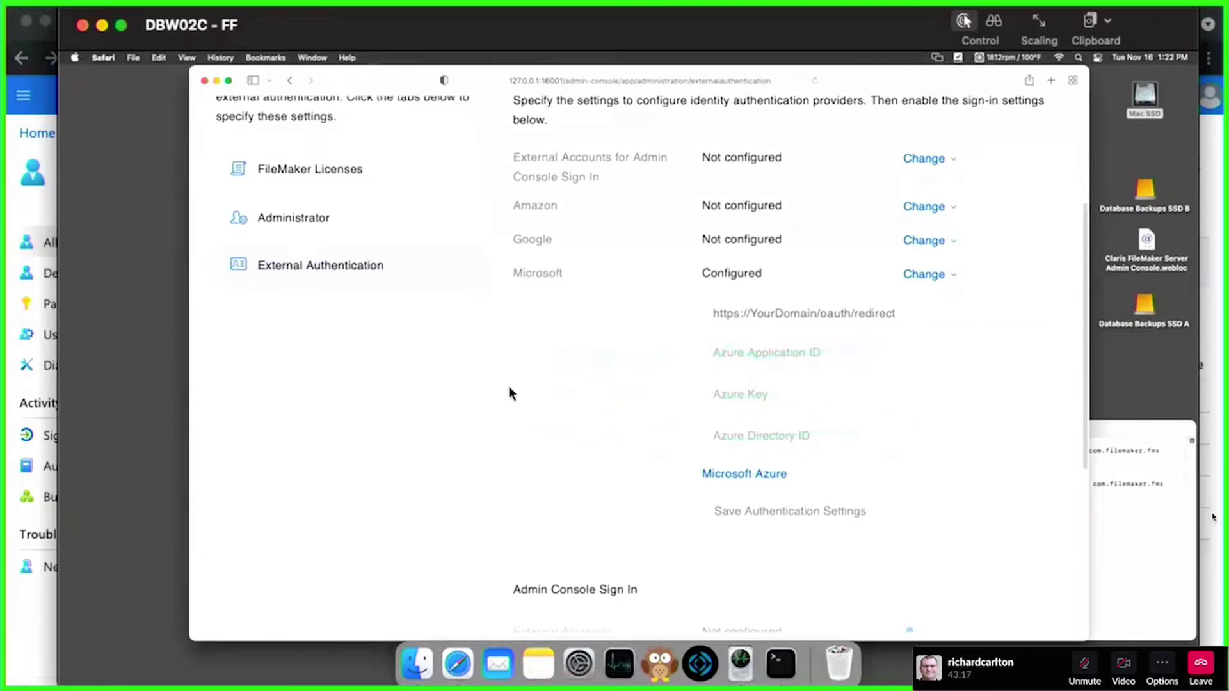
Select the Azure Application ID field, then bring the Azure portal window forward
click(766, 358)
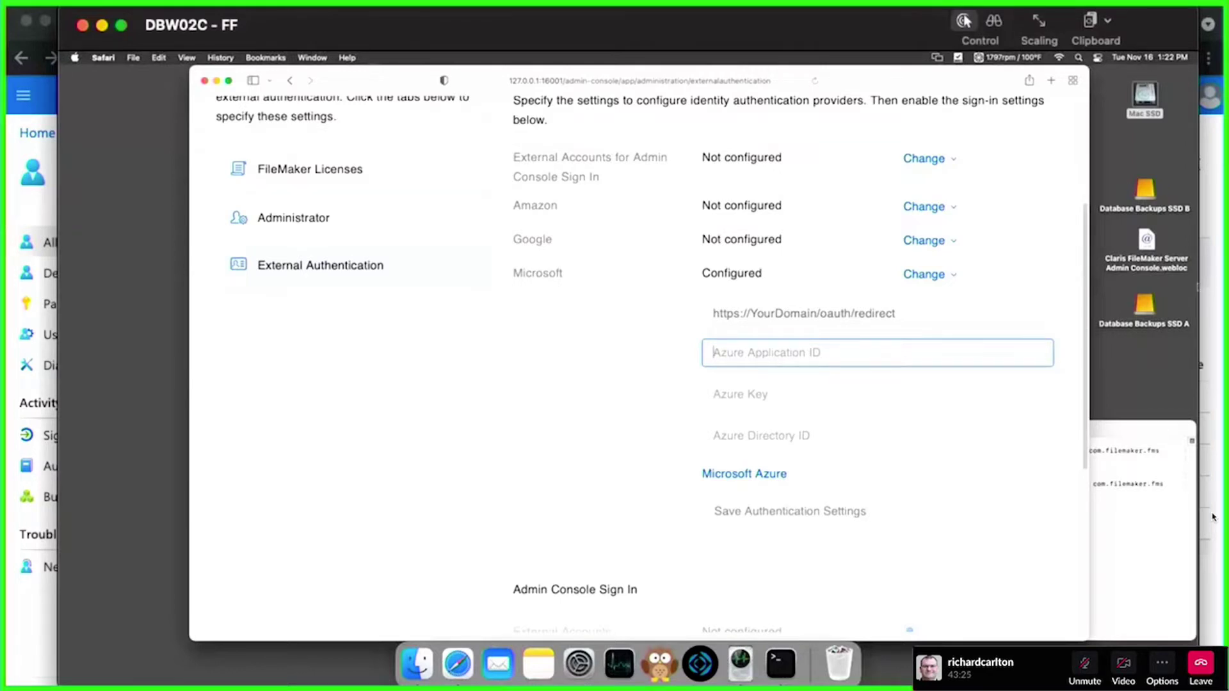
click(1213, 517)
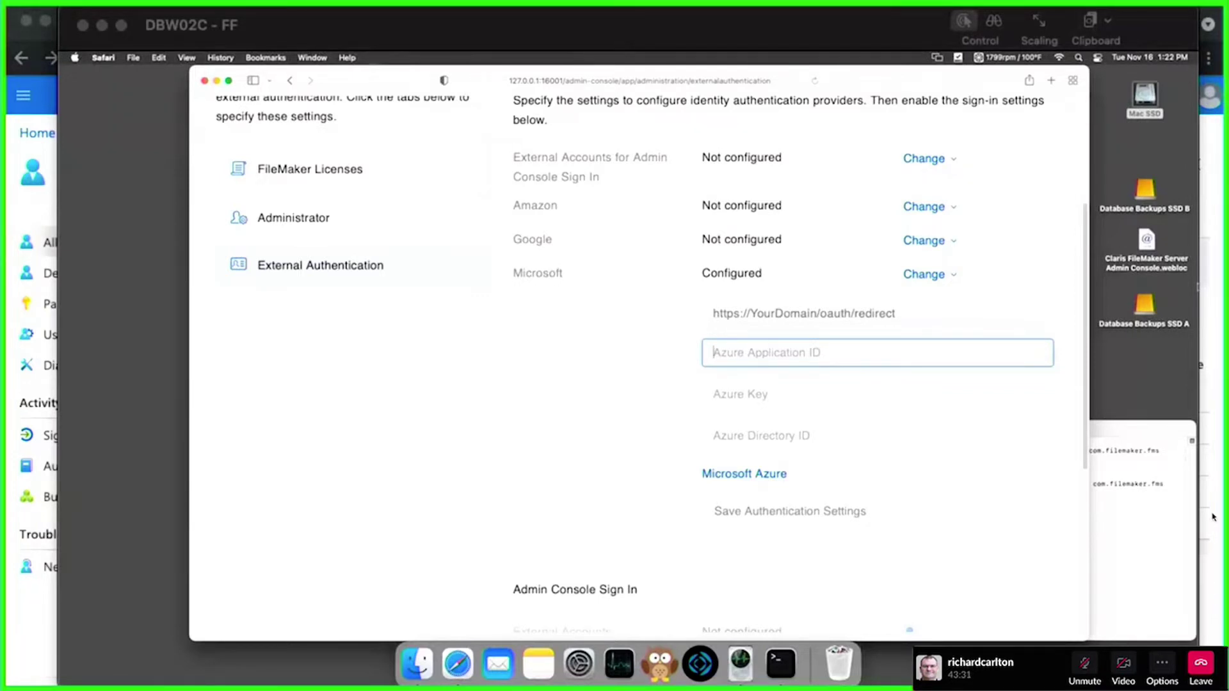
key(super+Tab)
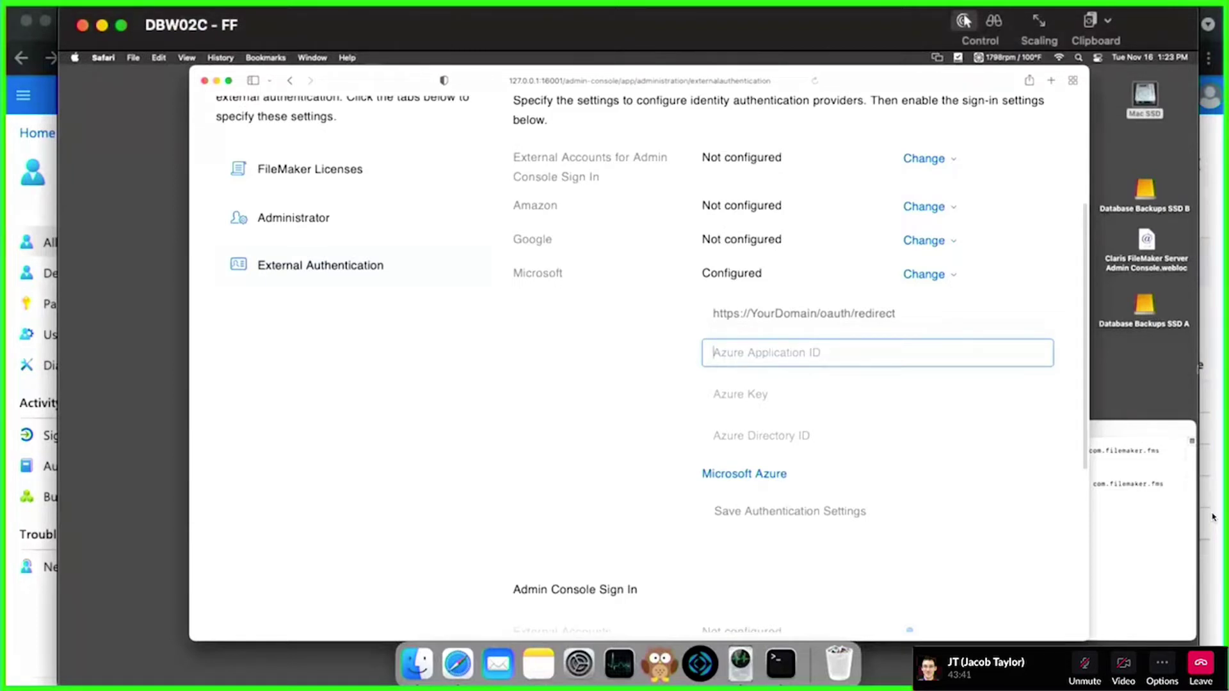
click(1212, 517)
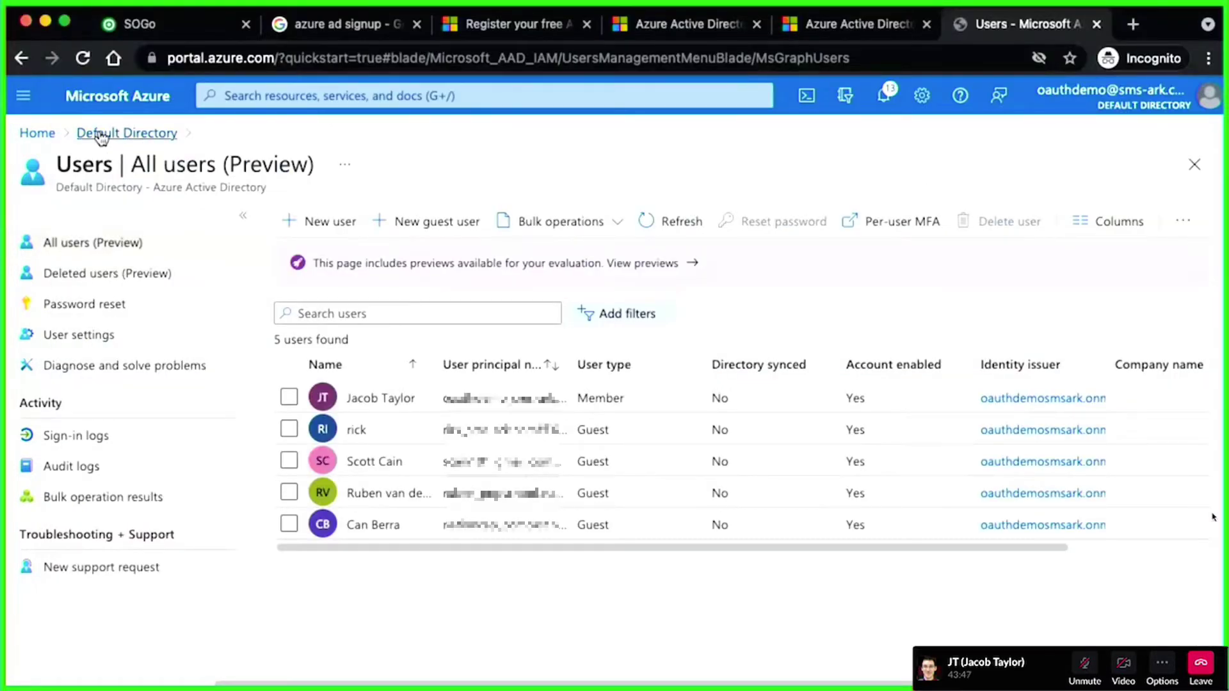
Return to the Default Directory overview via its breadcrumb
click(101, 134)
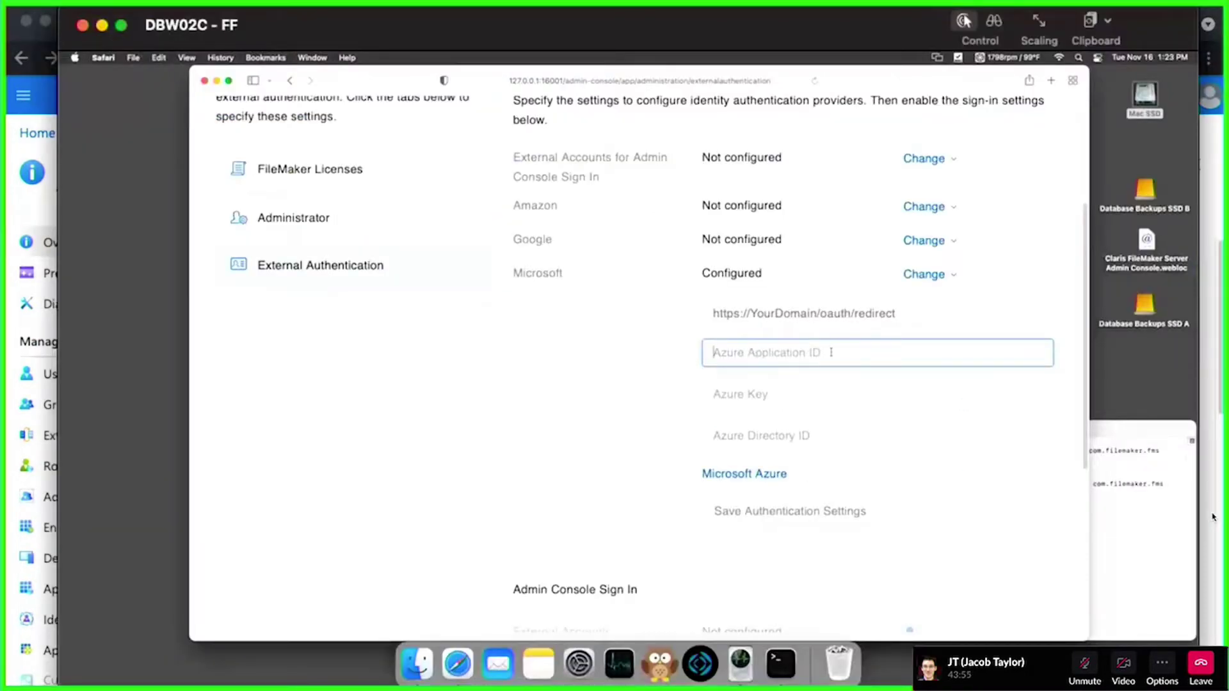
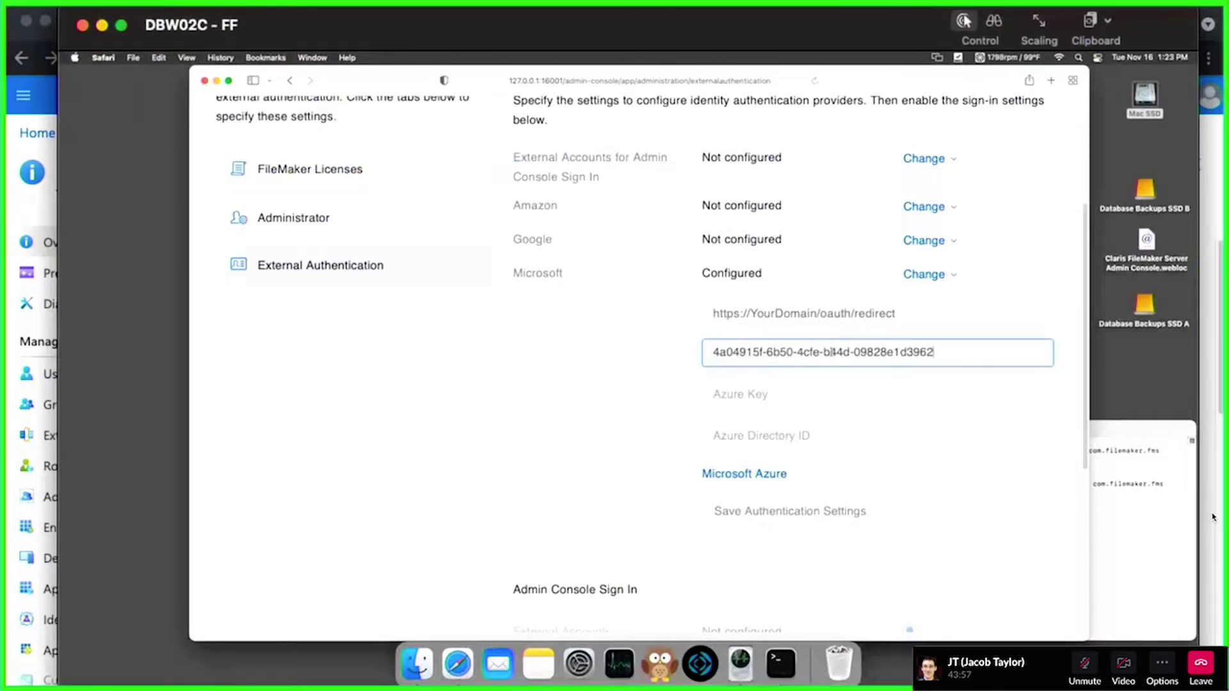
Paste the GUID as the Azure Application ID and the client secret as the Azure Key
click(554, 365)
click(844, 403)
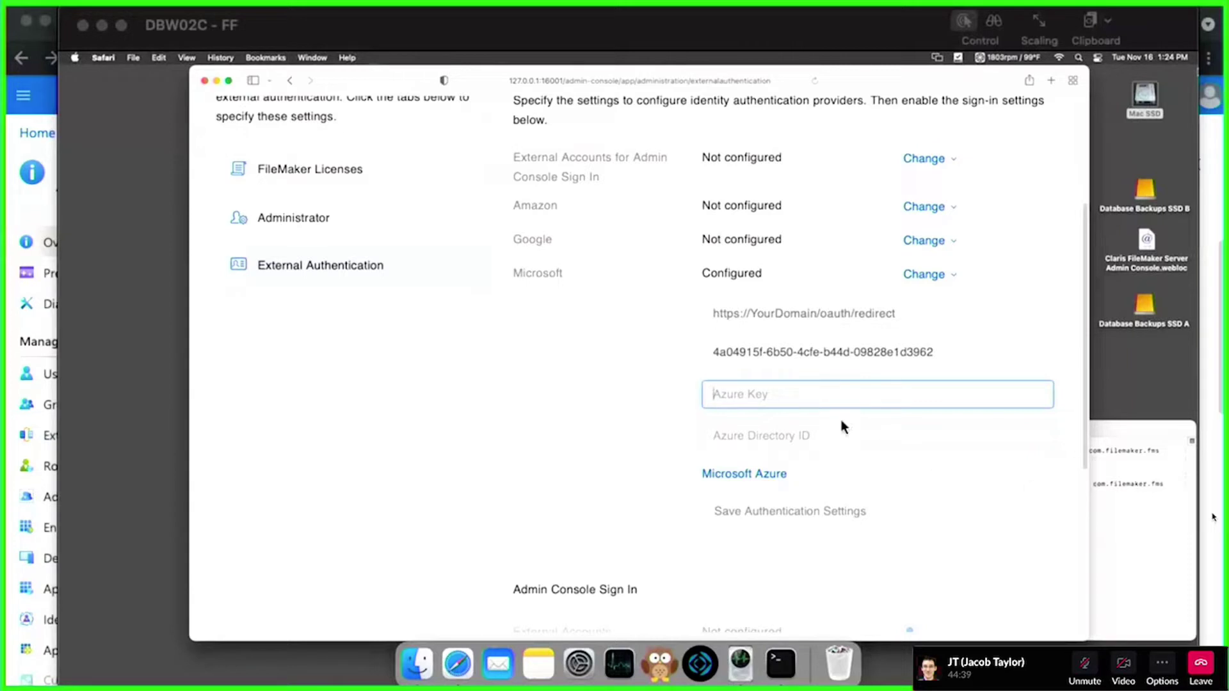
click(831, 395)
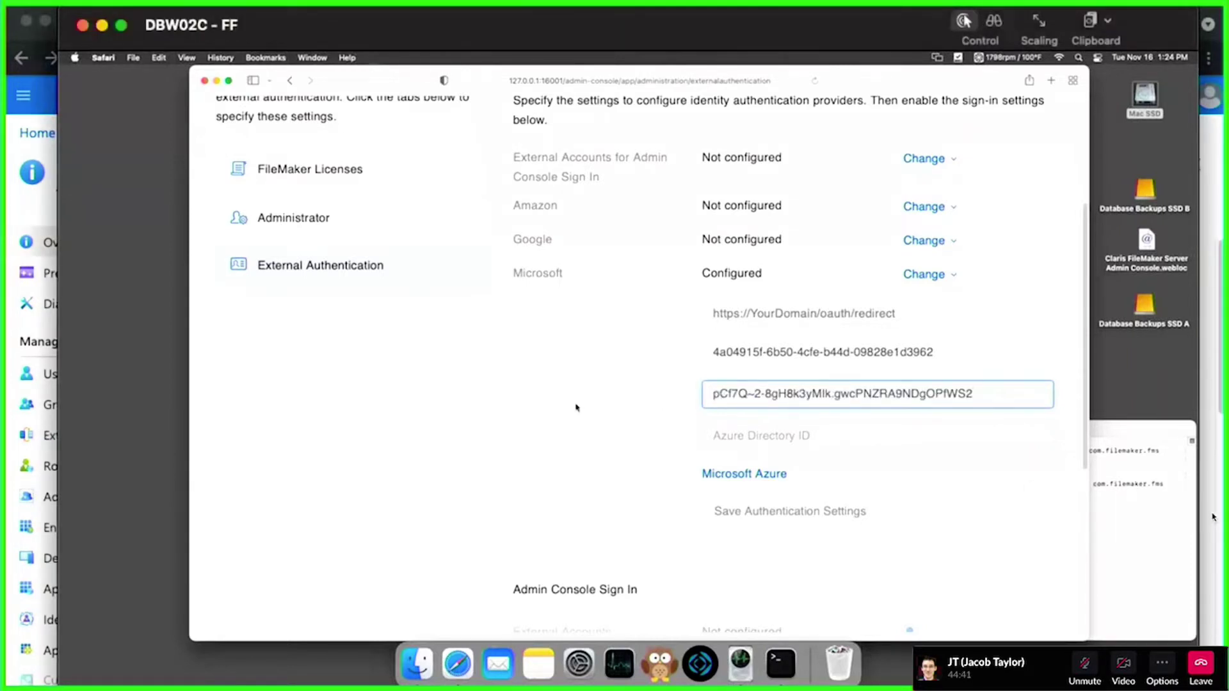
Move the tenant GUID into Azure Directory ID, blank the Application ID, and return to Azure
click(915, 438)
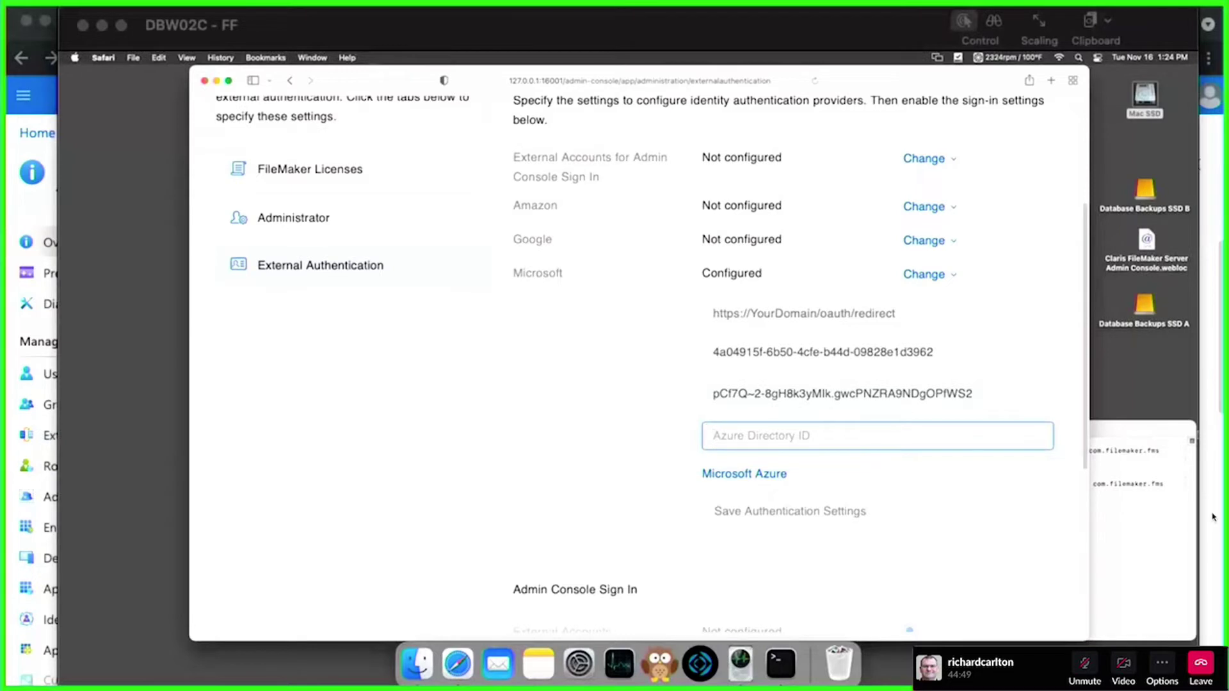
drag(933, 352, 713, 352)
drag(819, 352, 819, 436)
text(8b79e299-a456-4e20-9805-ac785d12f30d)
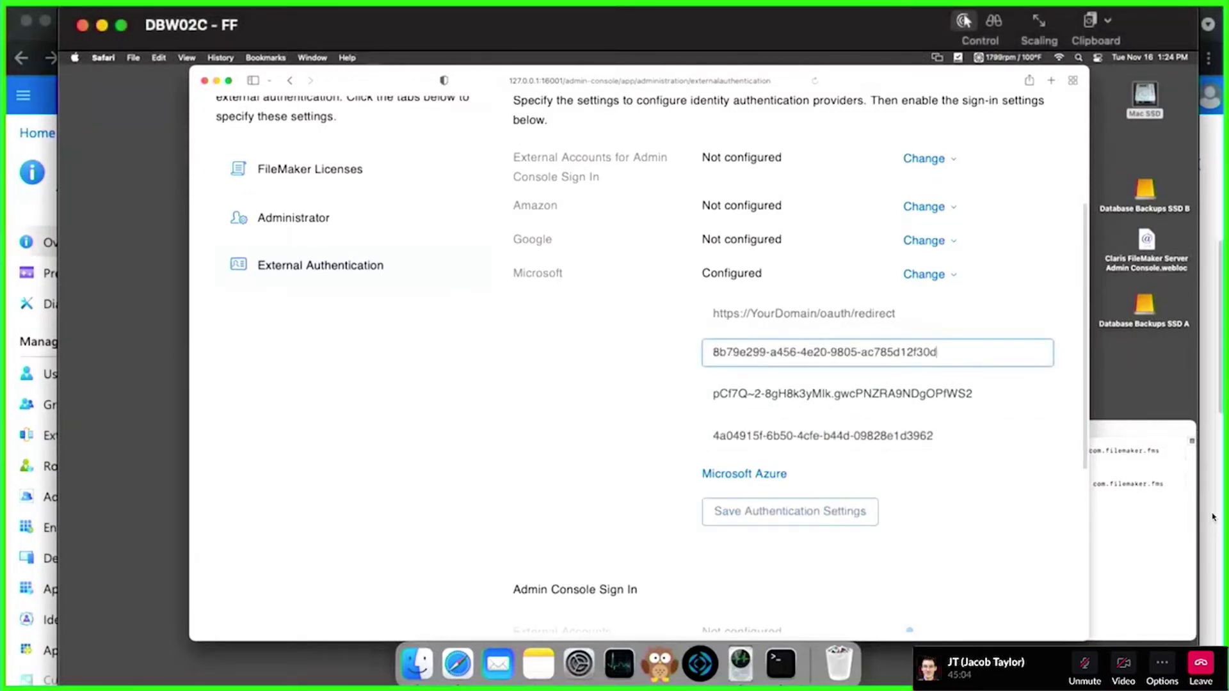
click(554, 339)
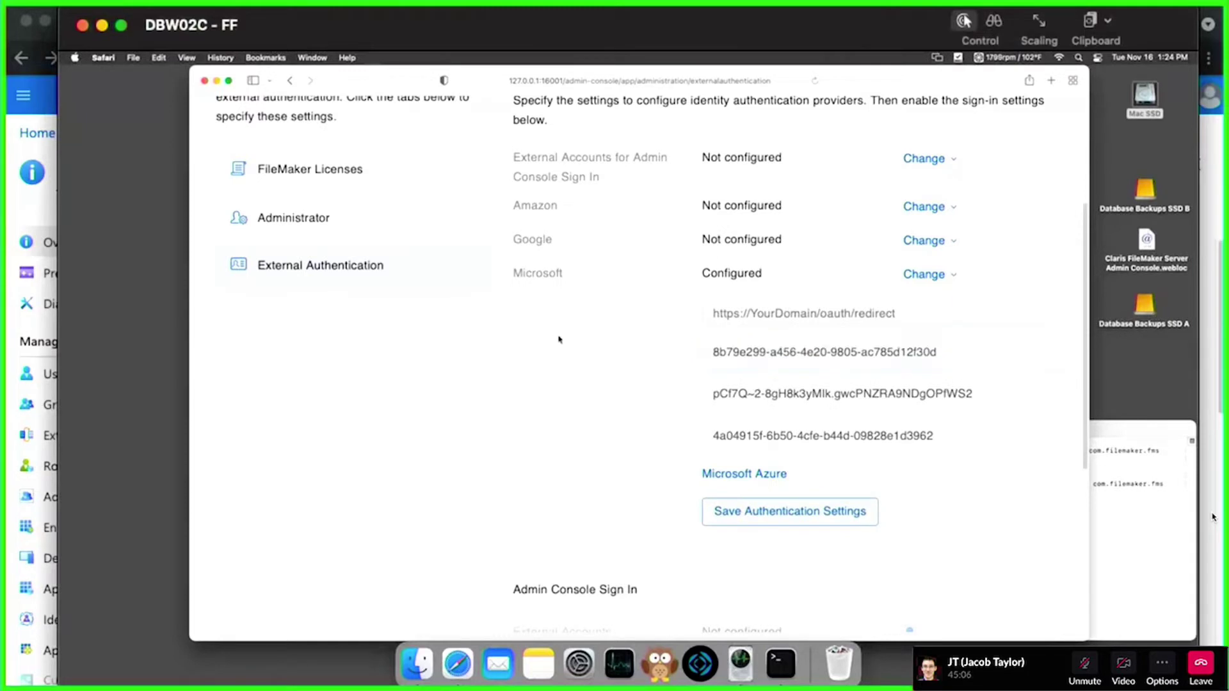
key(Tab)
key(super+c)
key(BackSpace)
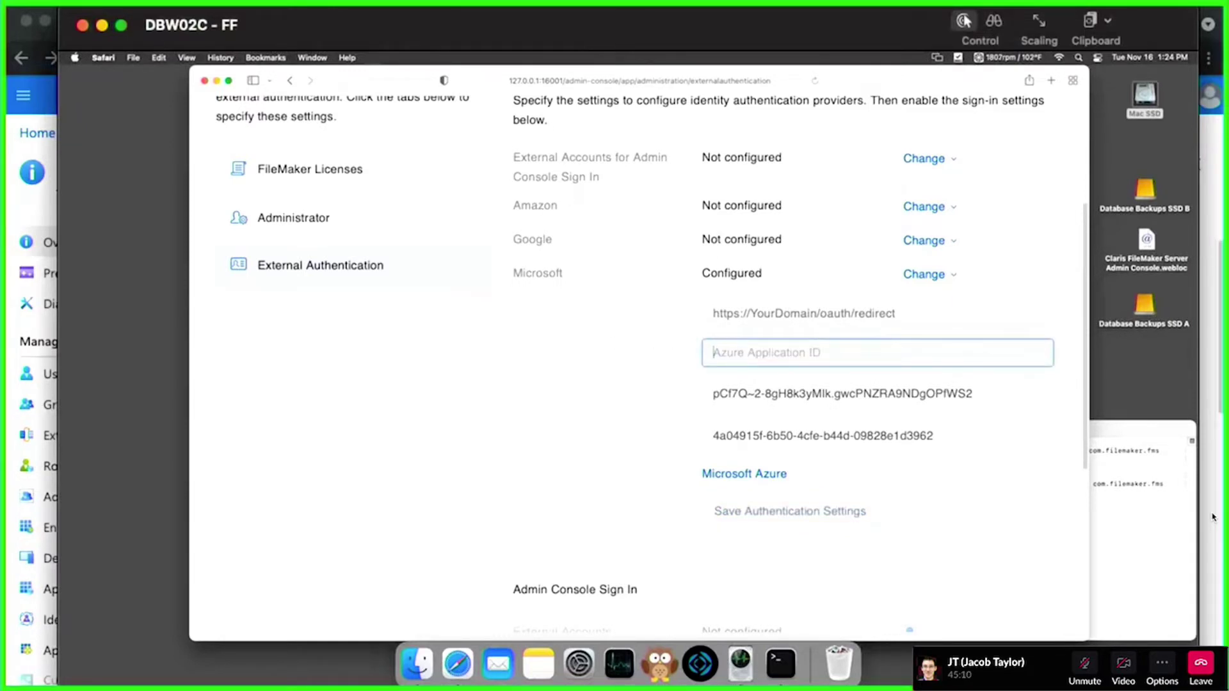
click(18, 218)
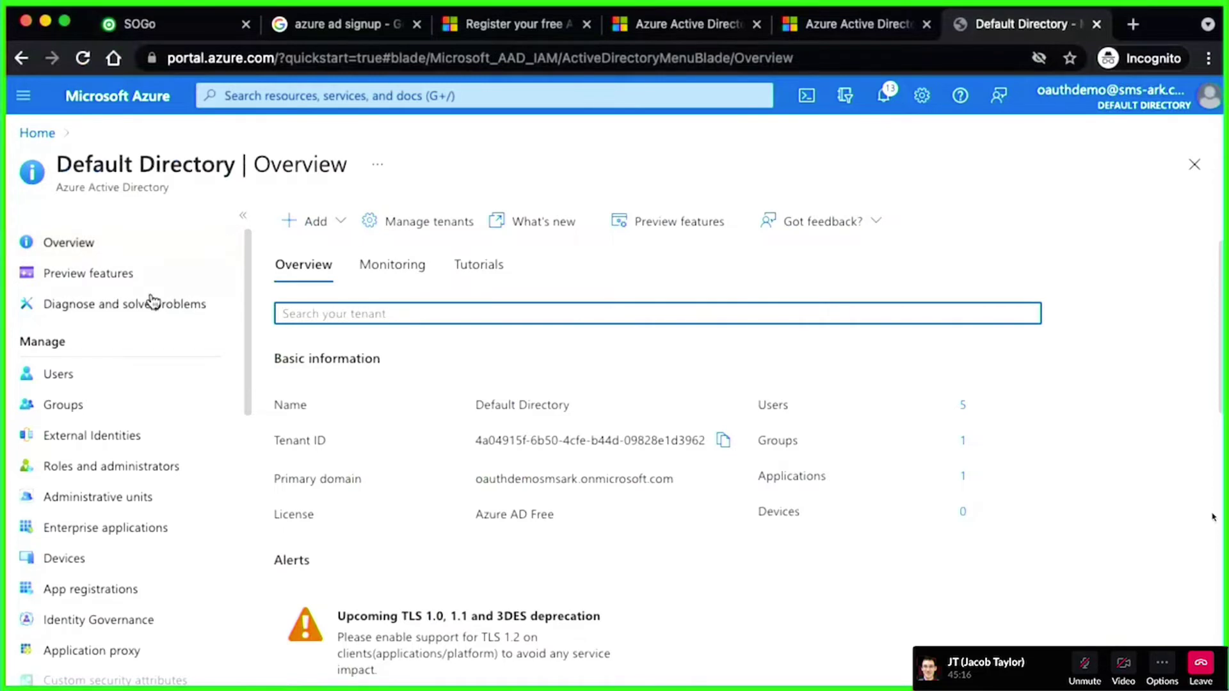
Look up the FileMaker SSO Demo client ID under App registrations, then return to the admin console
scroll(143, 502, down, 1)
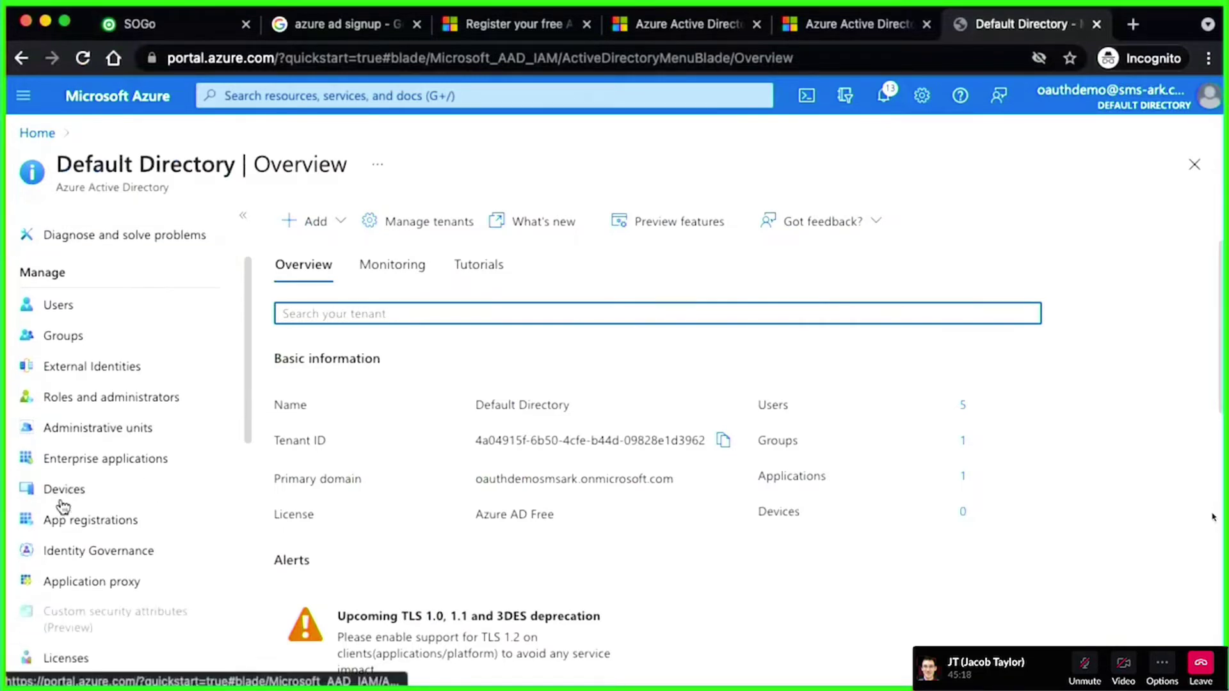
click(92, 522)
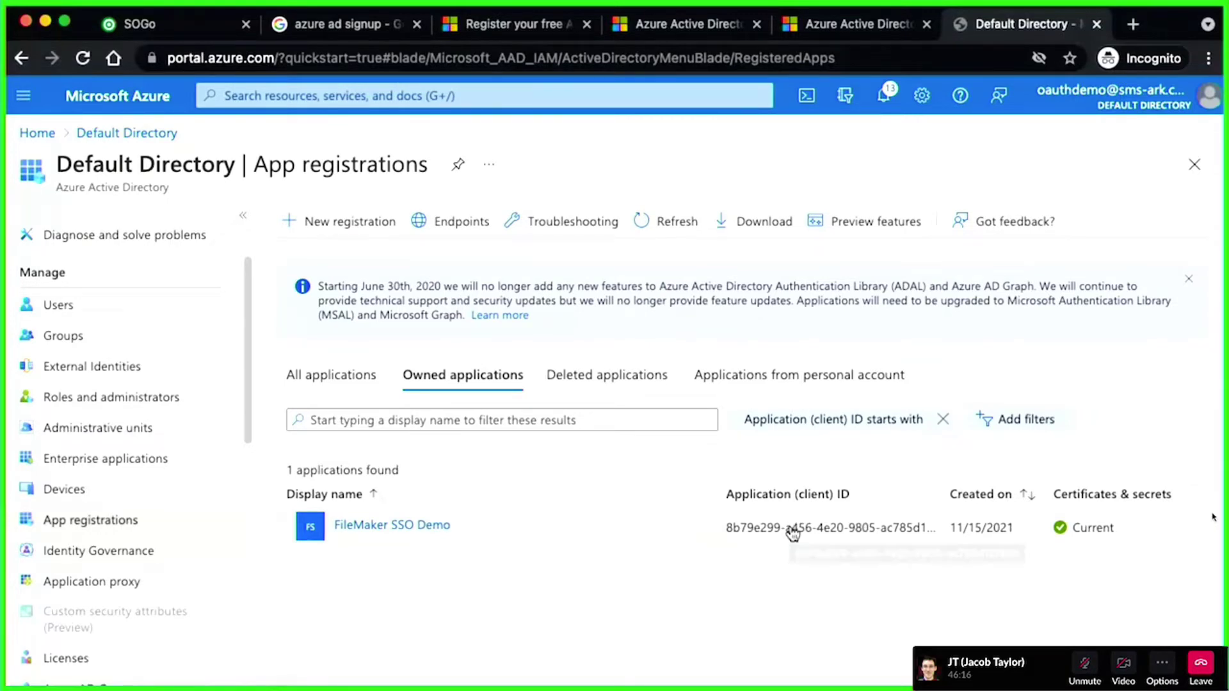
key(super+Tab)
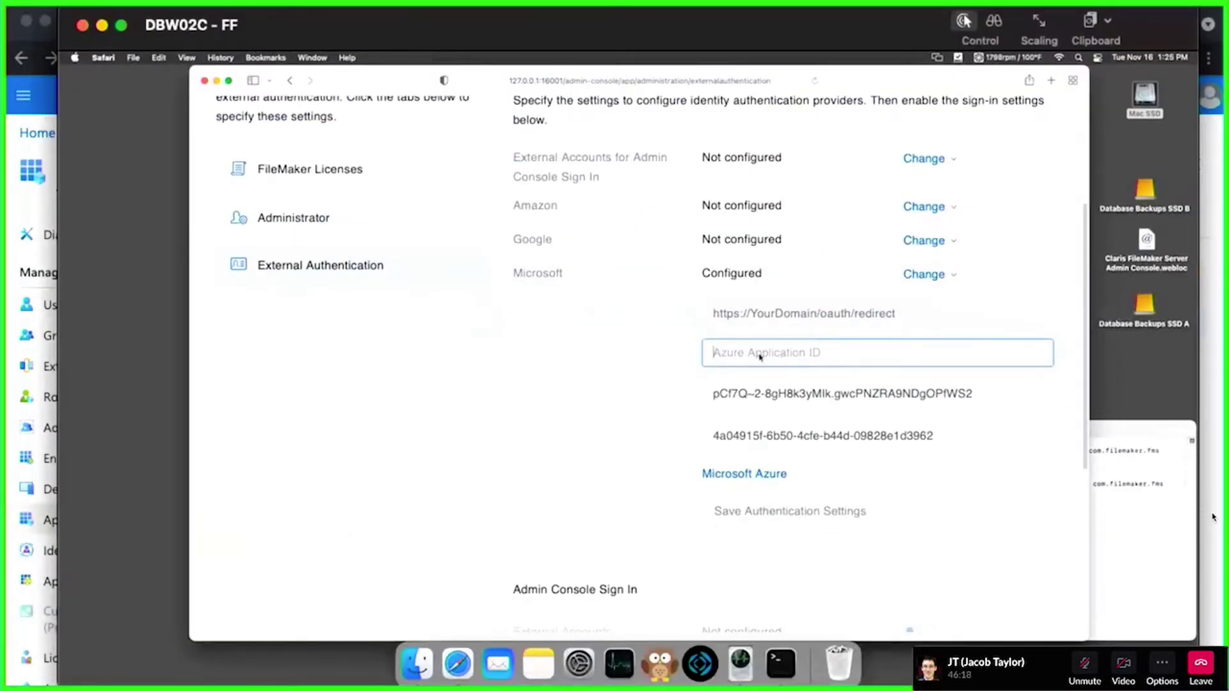
Set Azure Application ID to 8b79e299-a456-4e20-9805-ac785d12f30d and delete the old Azure key
key(super+v)
click(614, 369)
triple_click(1000, 392)
key(super+c)
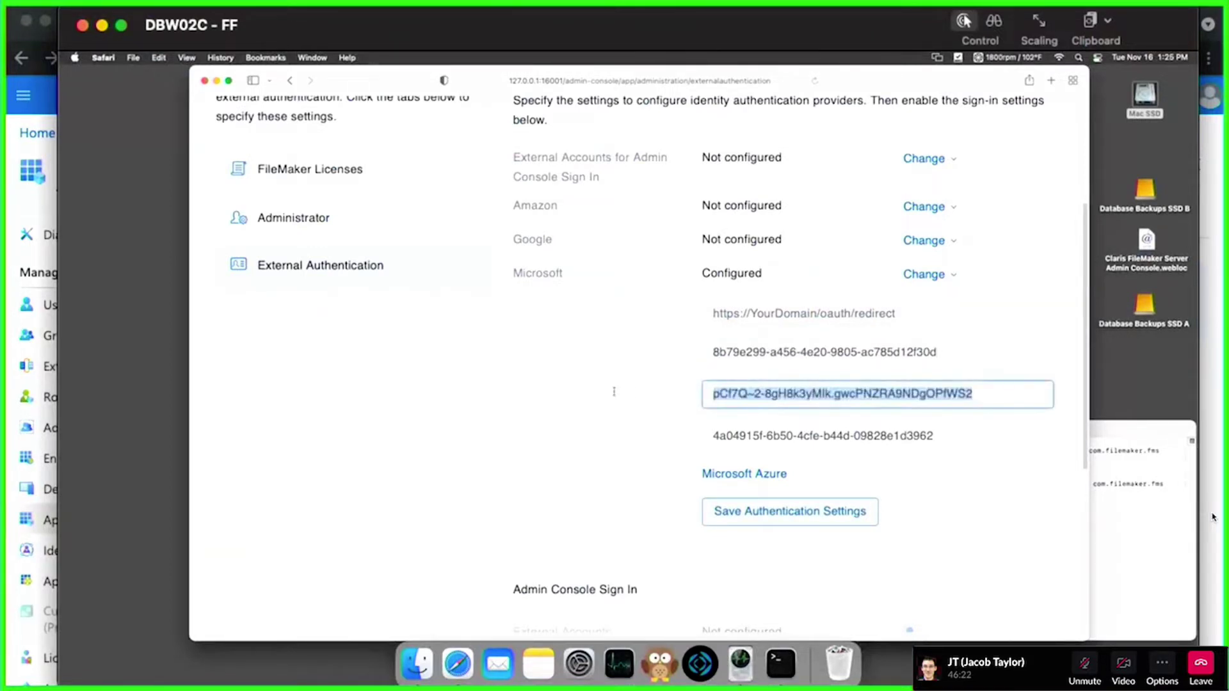
key(BackSpace)
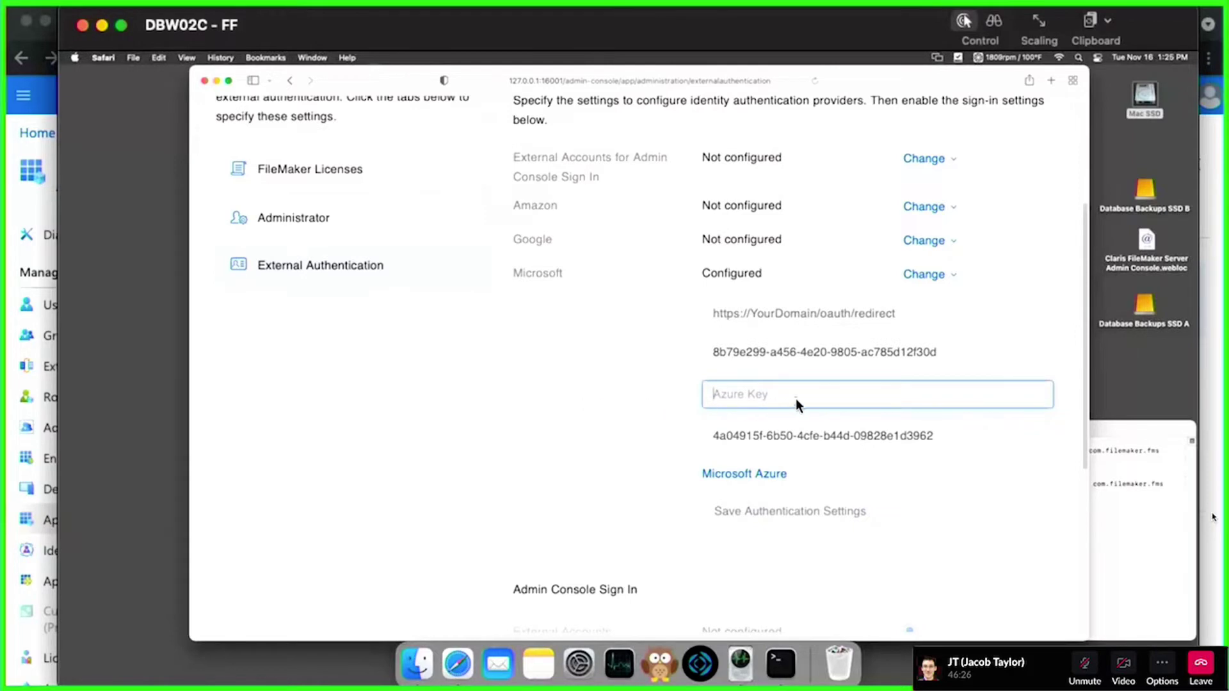
Open the FileMaker SSO Demo app registration's Certificates & secrets page in Azure
click(13, 197)
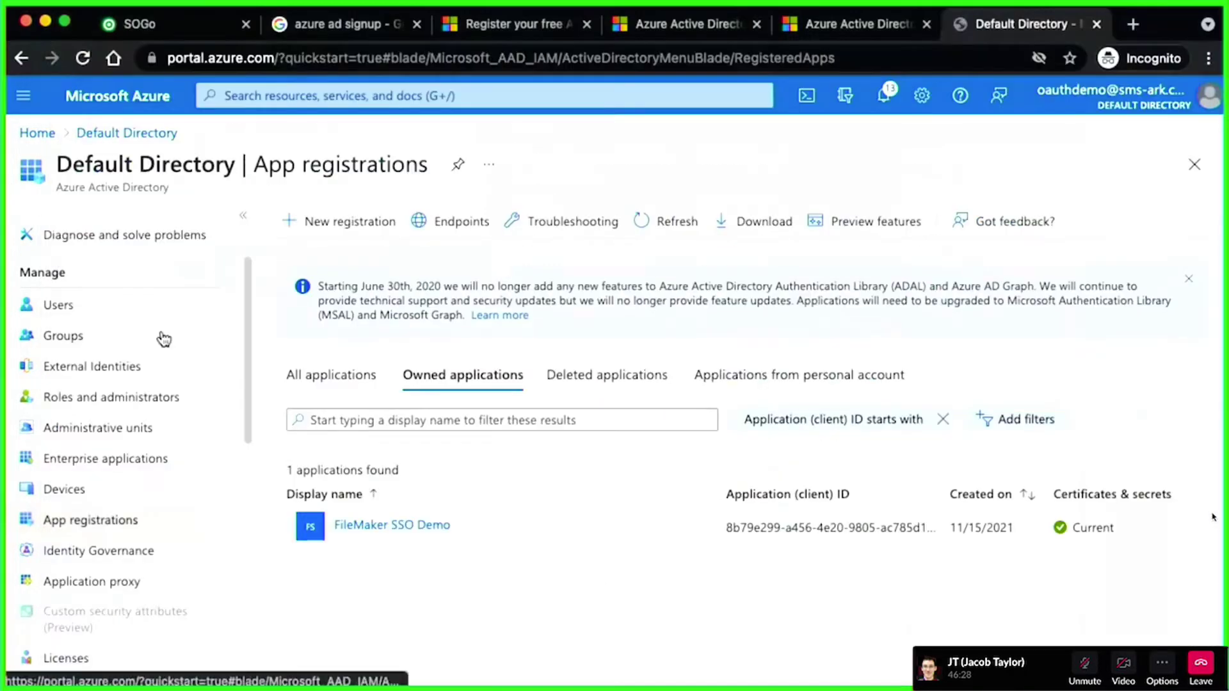
scroll(116, 550, down, 6)
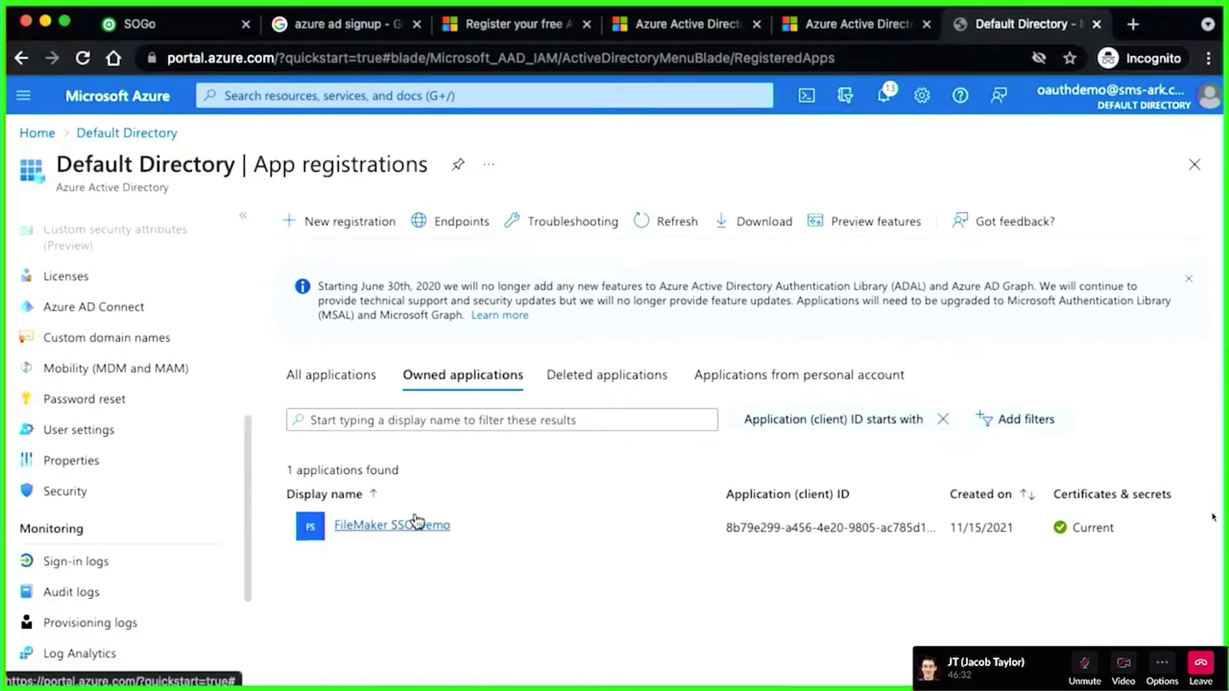
click(398, 526)
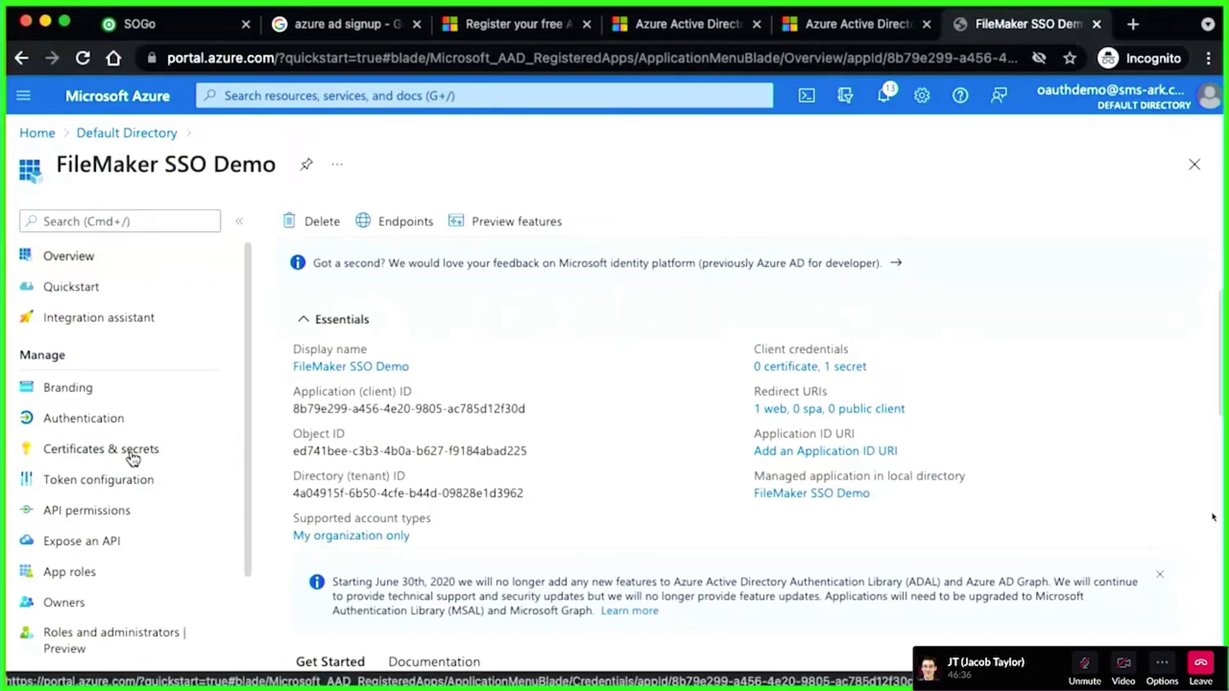
click(69, 452)
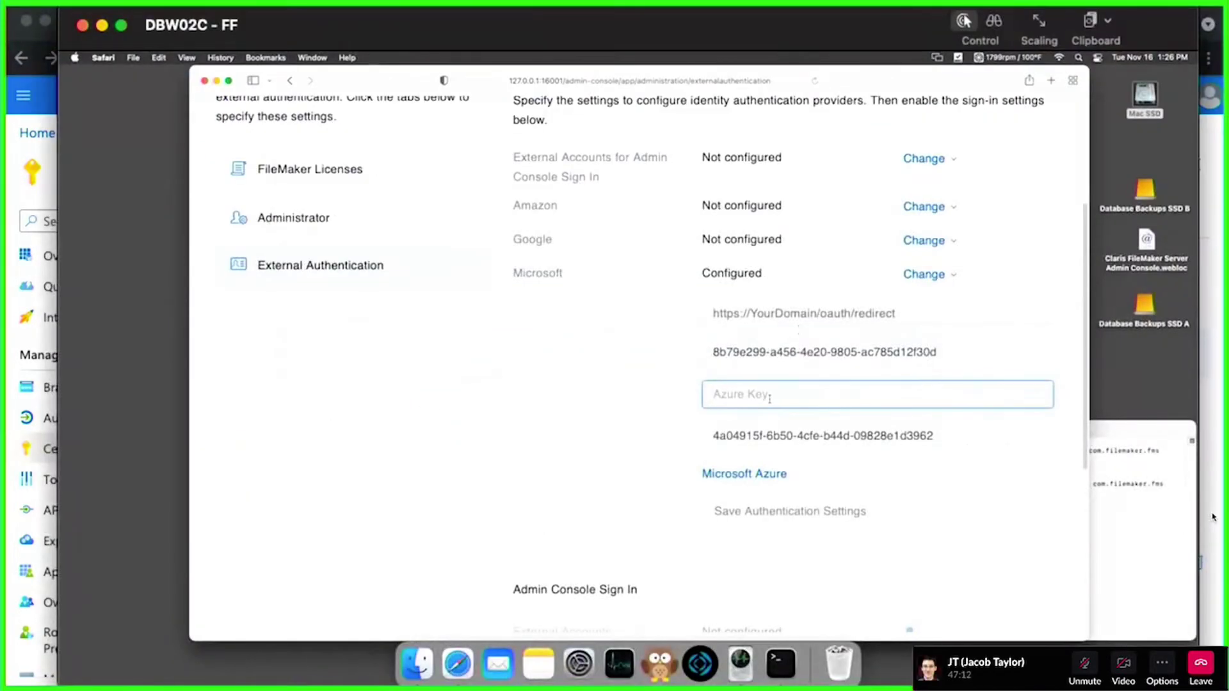
Paste the copied client secret into FileMaker's Azure Key field
key(super+v)
click(563, 394)
click(976, 431)
Replace the Azure Directory ID with the pasted tenant ID, then return to the Azure portal
drag(976, 430, 683, 434)
key(super+c)
key(BackSpace)
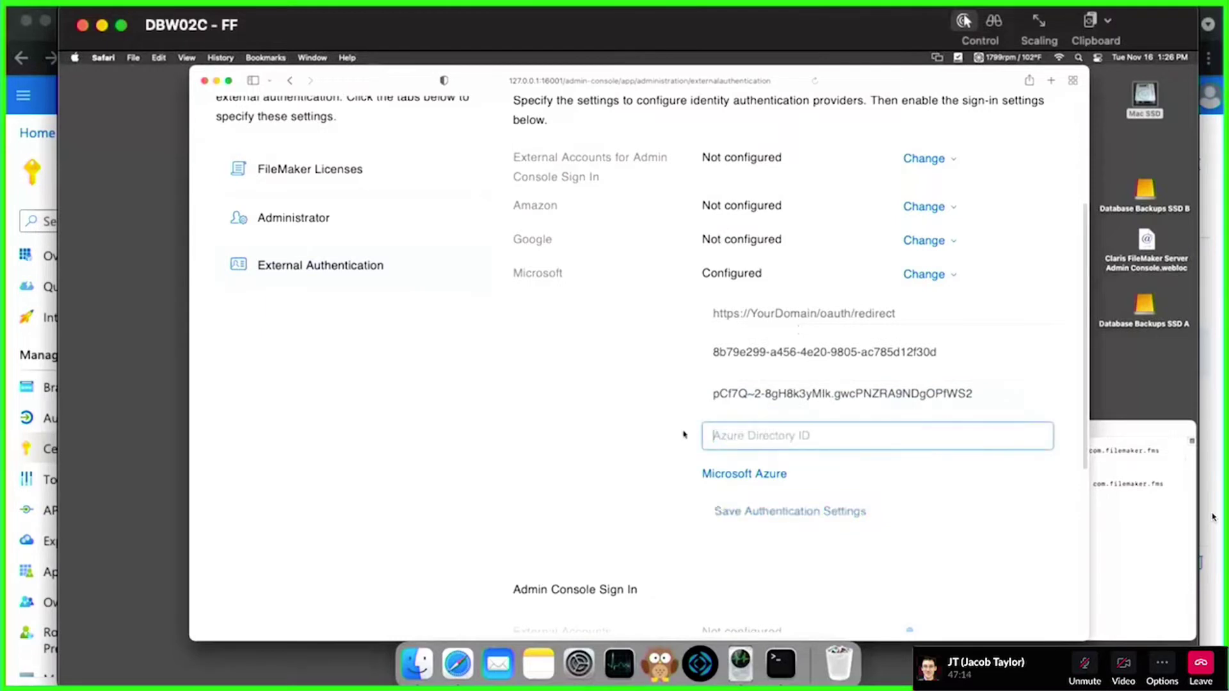
click(516, 423)
click(805, 435)
key(super+v)
click(579, 425)
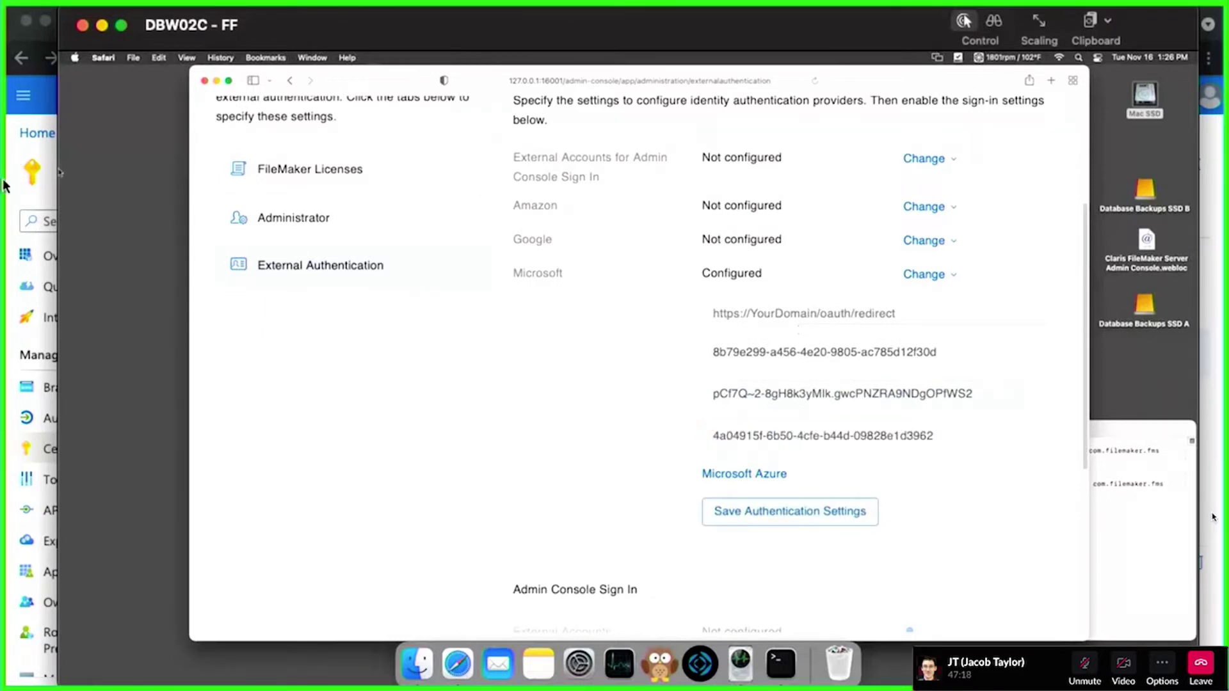
key(super+Tab)
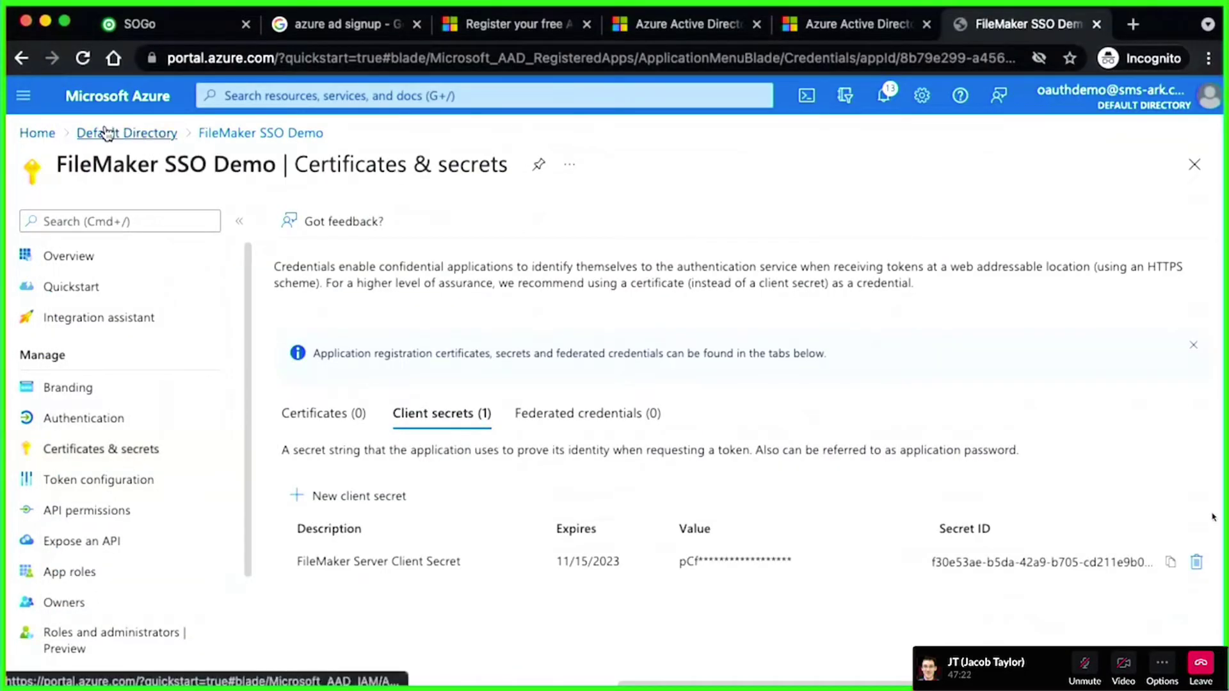
Check the Tenant ID on the Default Directory overview, then return to the admin console
click(102, 133)
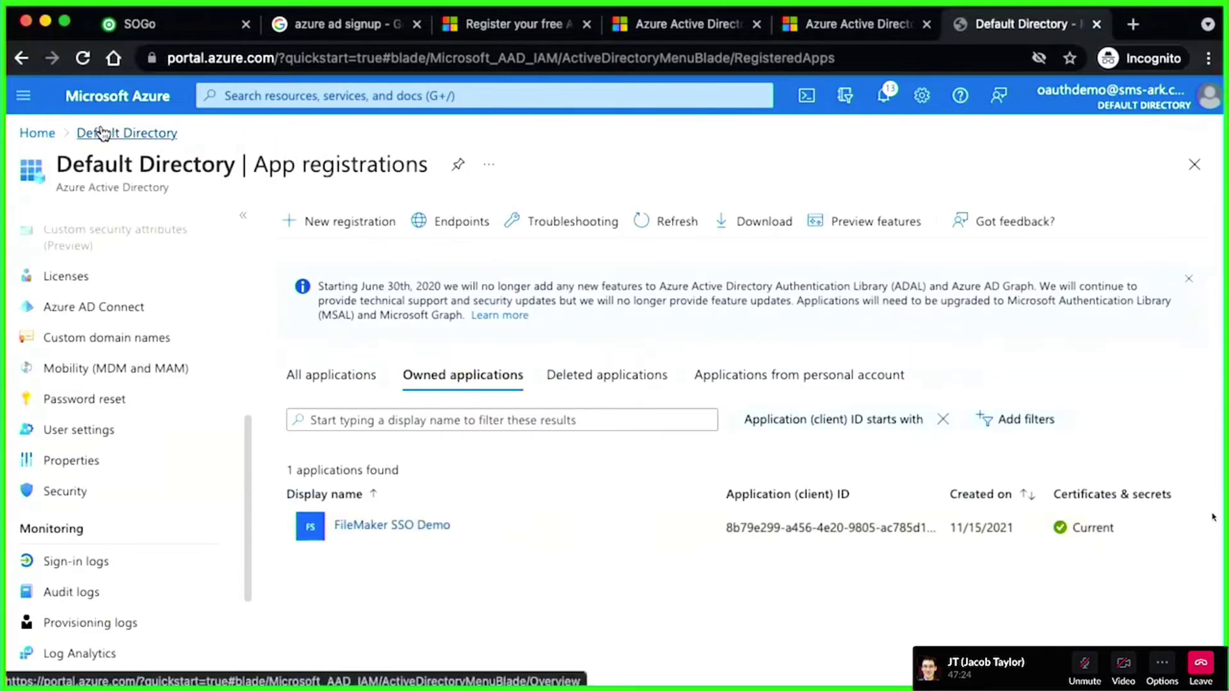
click(122, 133)
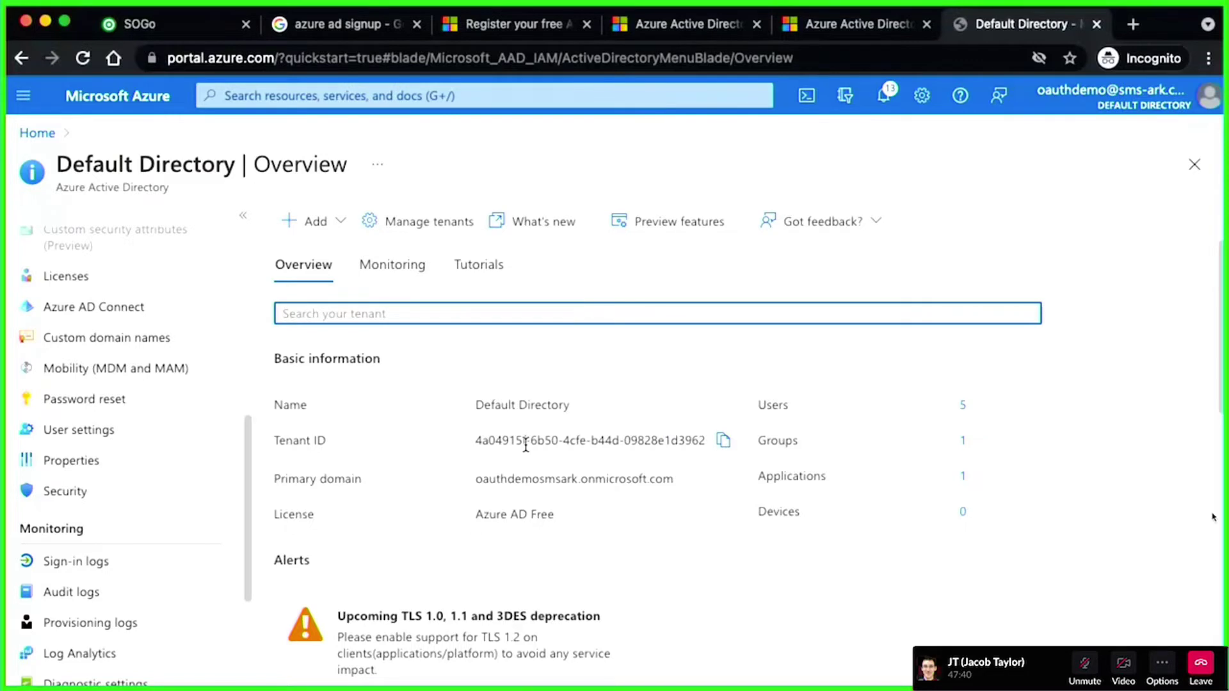
key(super+Tab)
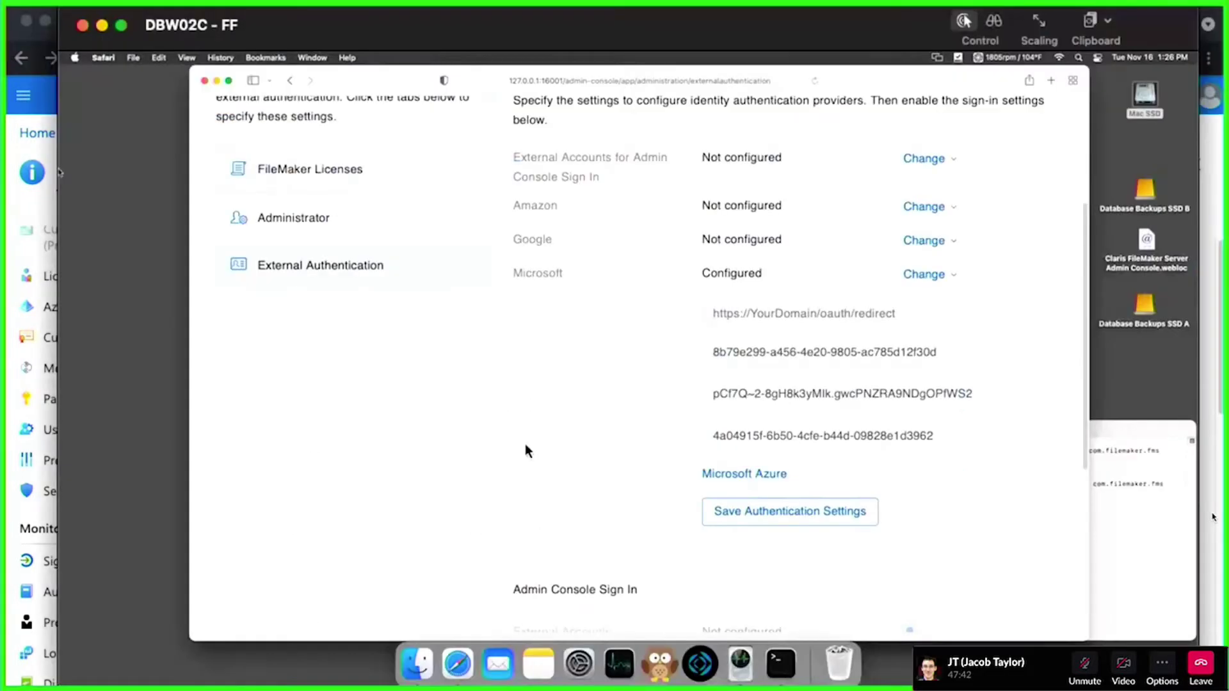
Save the Microsoft provider's authentication settings so it shows Configured
click(777, 512)
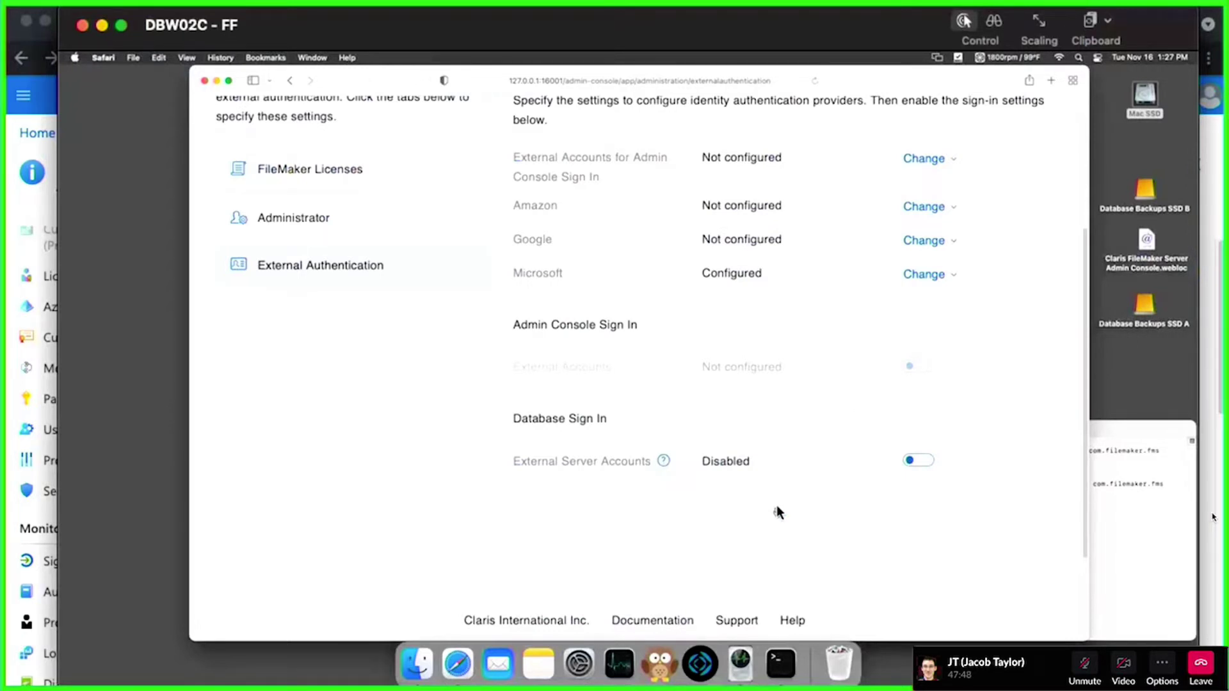
Turn on both External Server Accounts and Microsoft for Database Sign In
click(916, 458)
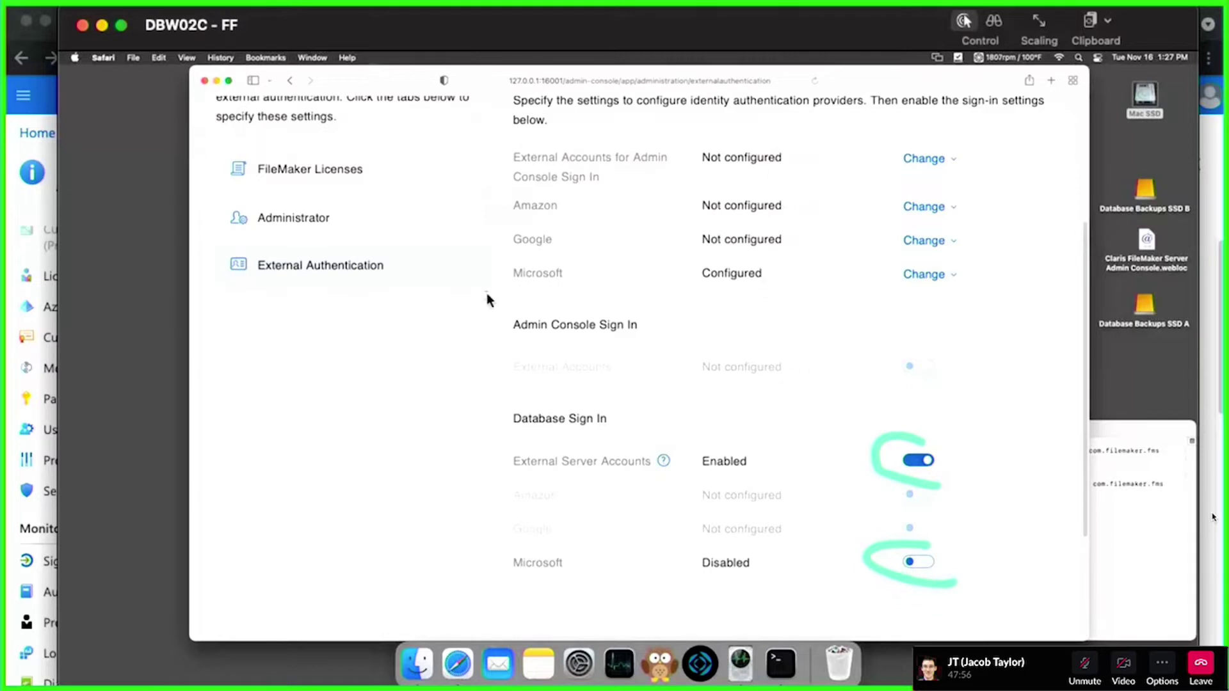
click(928, 561)
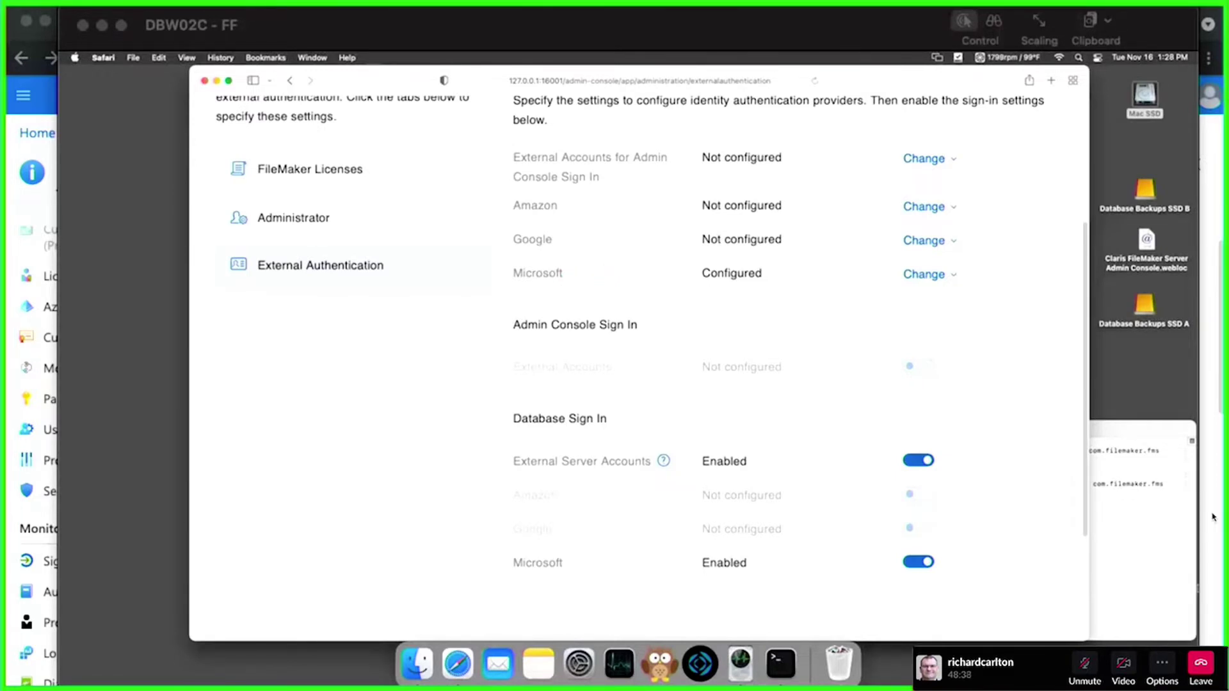
key(super+shift+a)
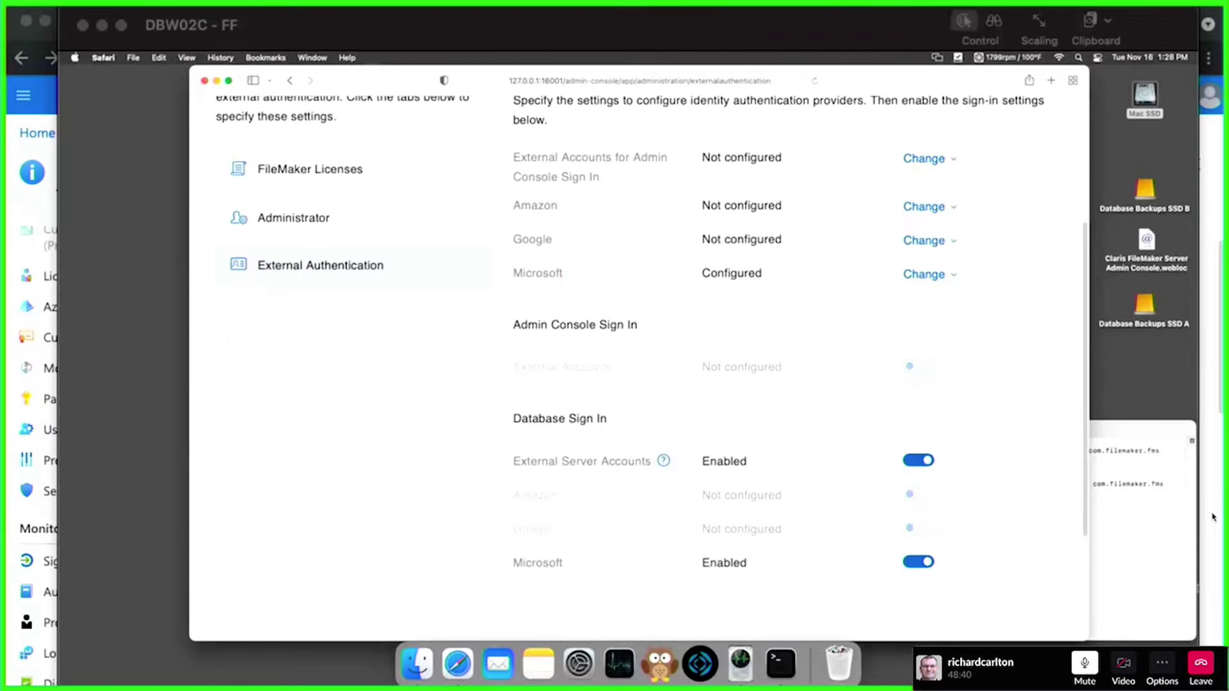
key(super+shift+a)
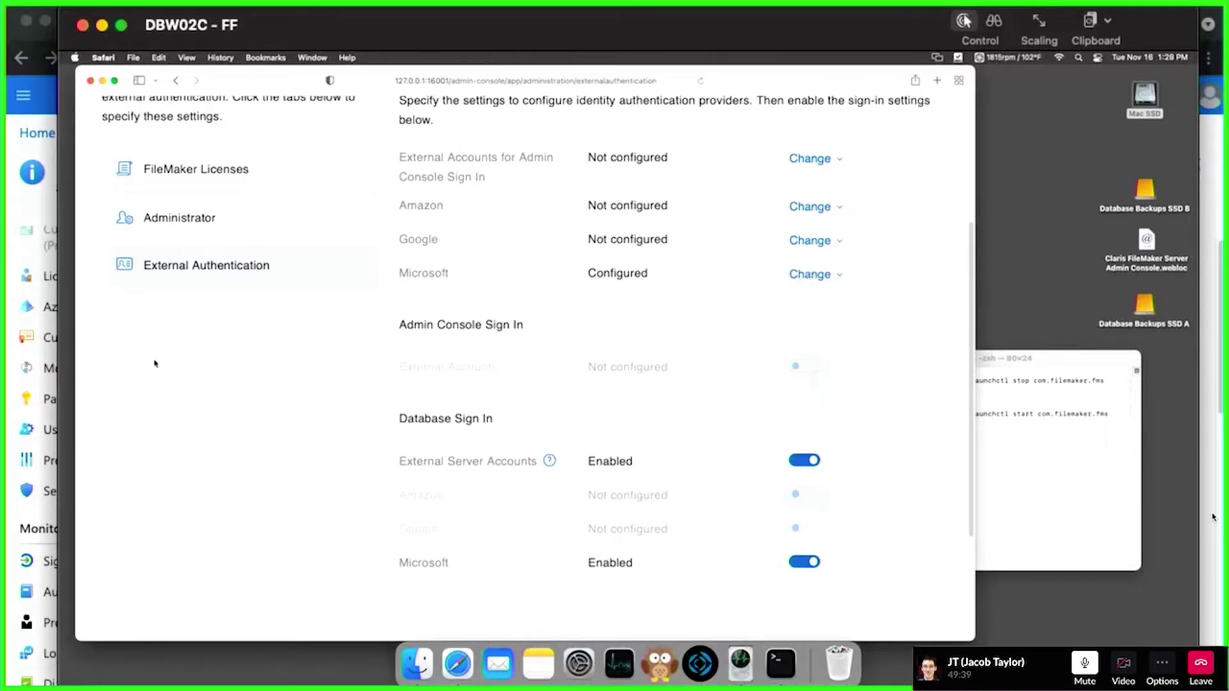
Show the Databases page and review the 23 hosted files, none with connected clients
scroll(154, 363, up, 5)
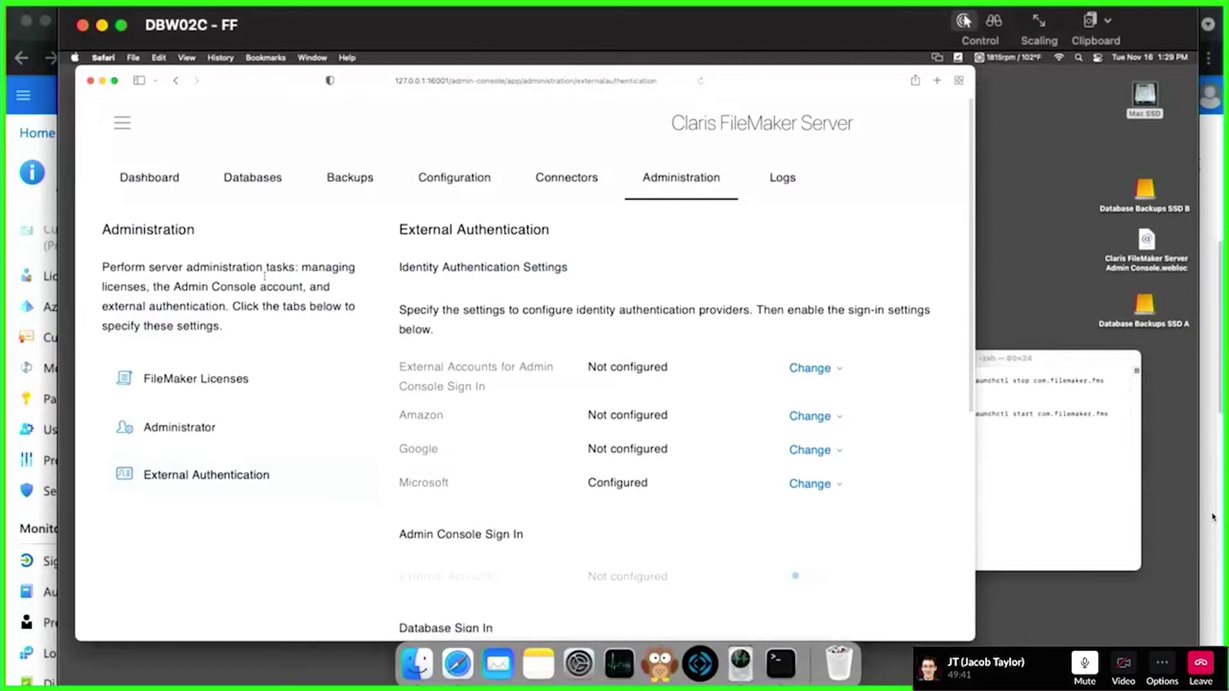
click(272, 178)
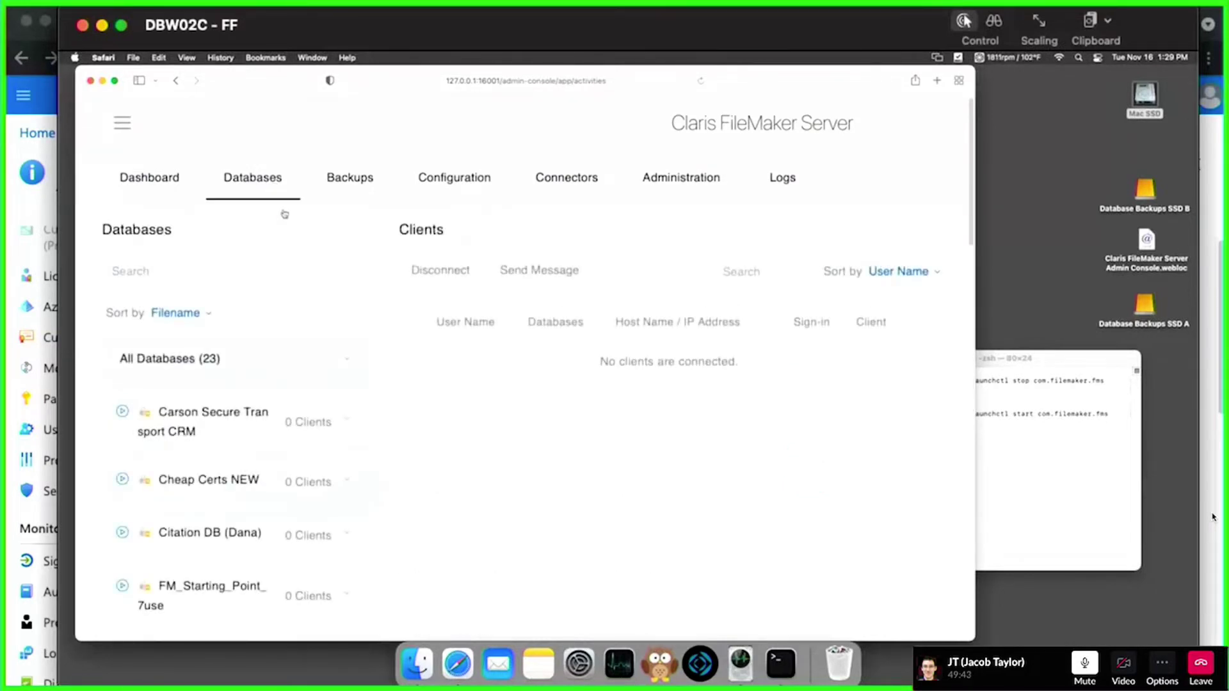
scroll(400, 413, down, 1)
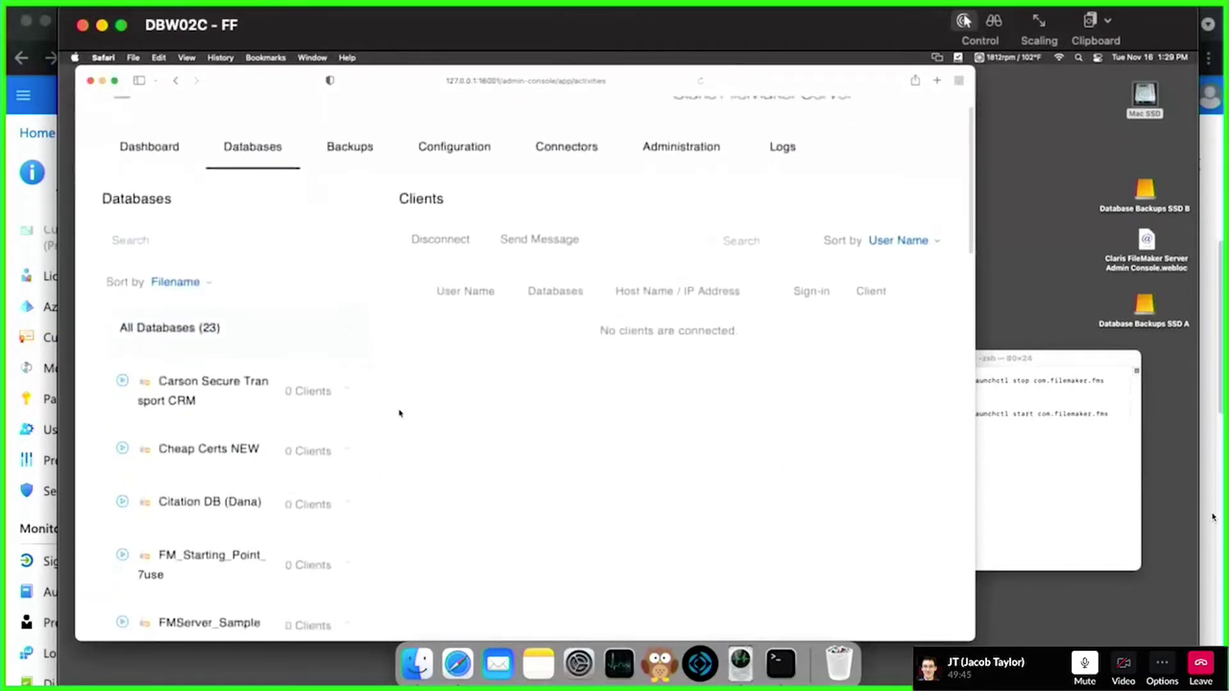
scroll(399, 414, down, 4)
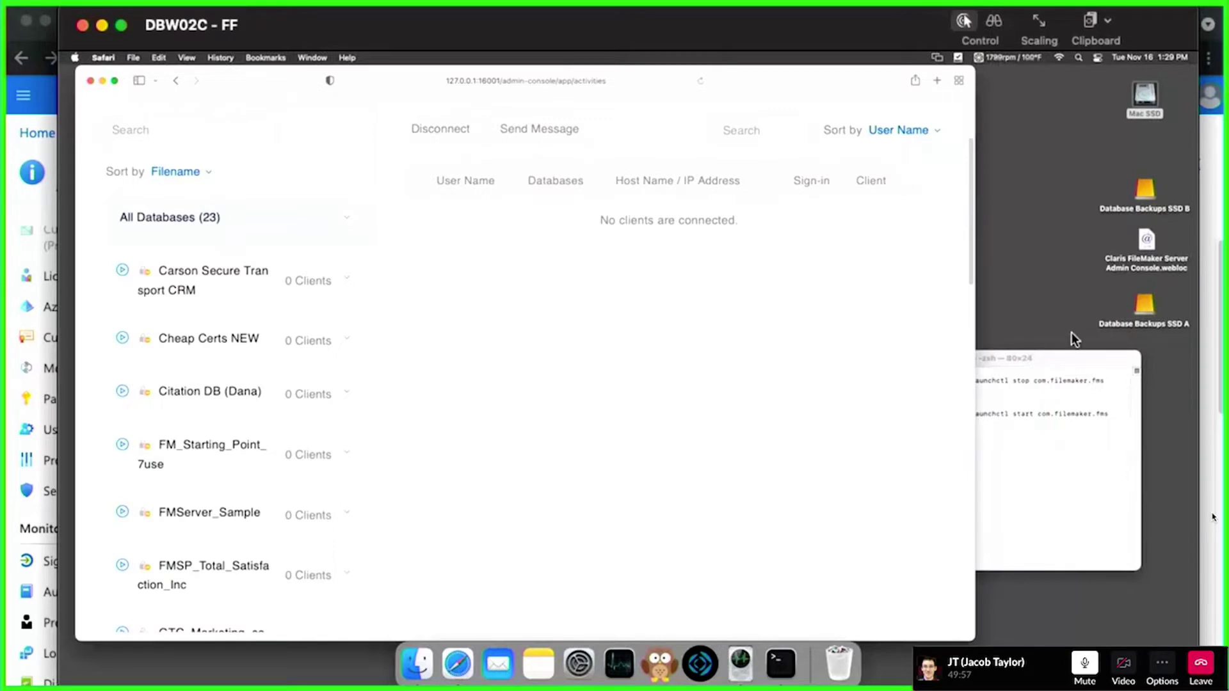
Close all hosted databases from the Databases list
click(1061, 356)
click(463, 309)
click(347, 216)
click(348, 346)
Stop FileMaker Server in Terminal with sudo launchctl stop com.filemaker.fms and the admin password
click(1089, 366)
key(Up)
key(Up)
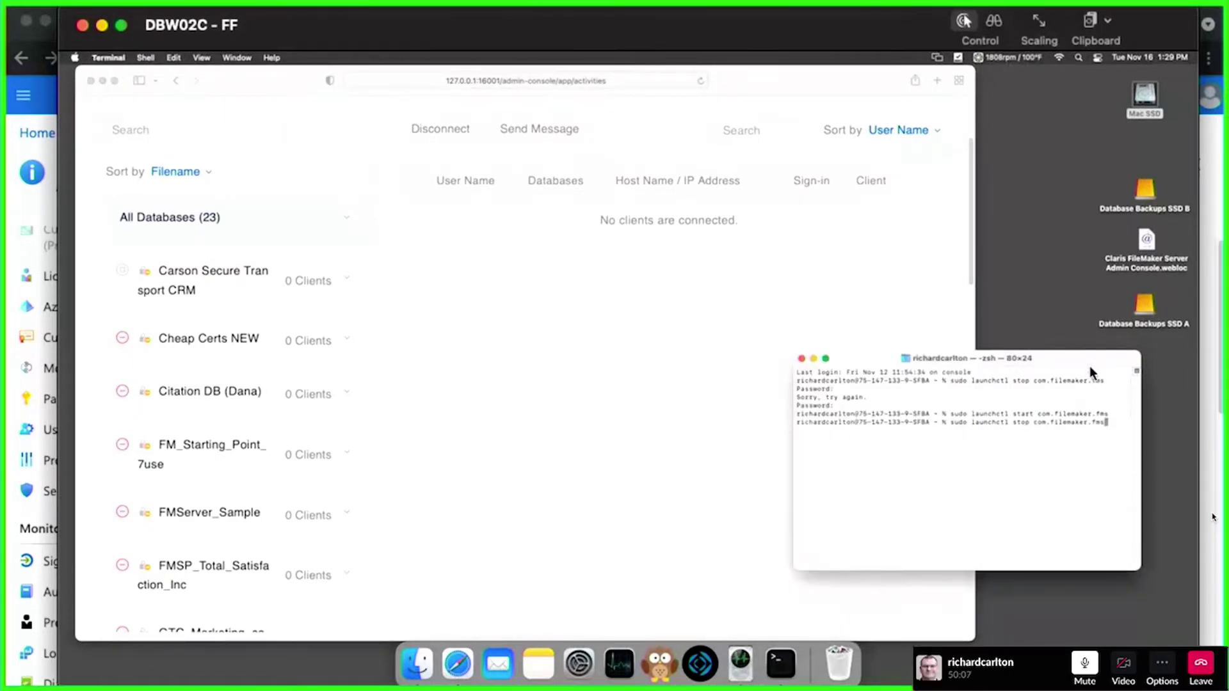
key(Return)
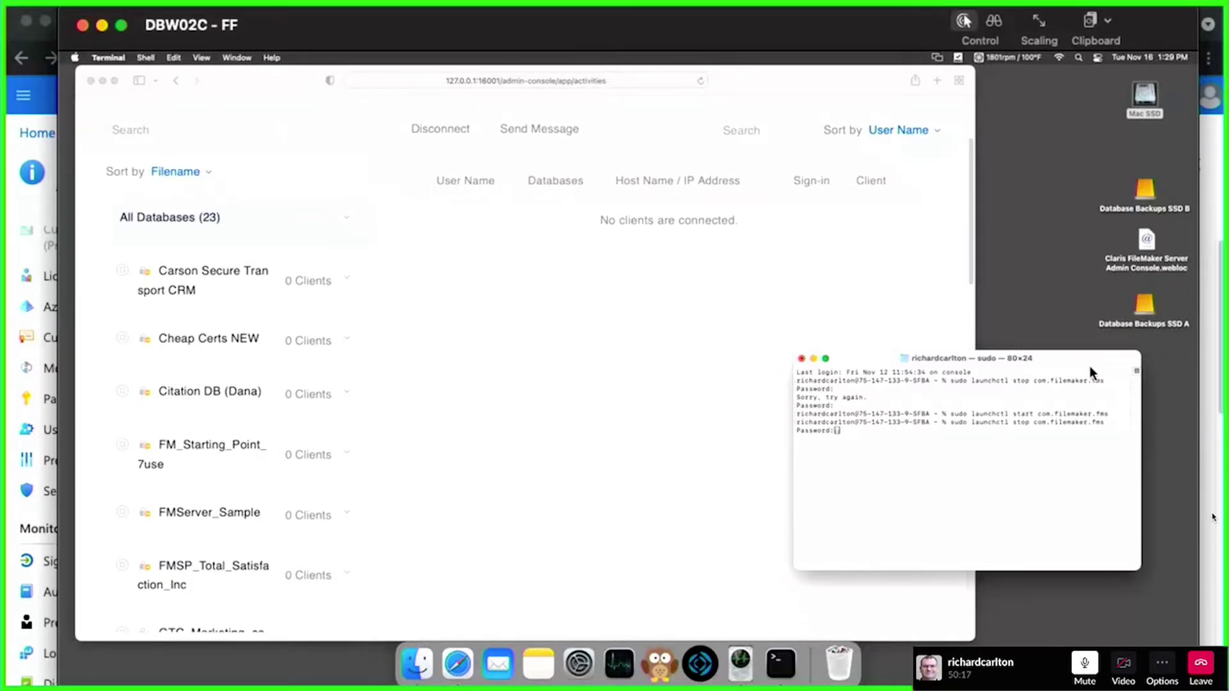
scroll(606, 366, down, 10)
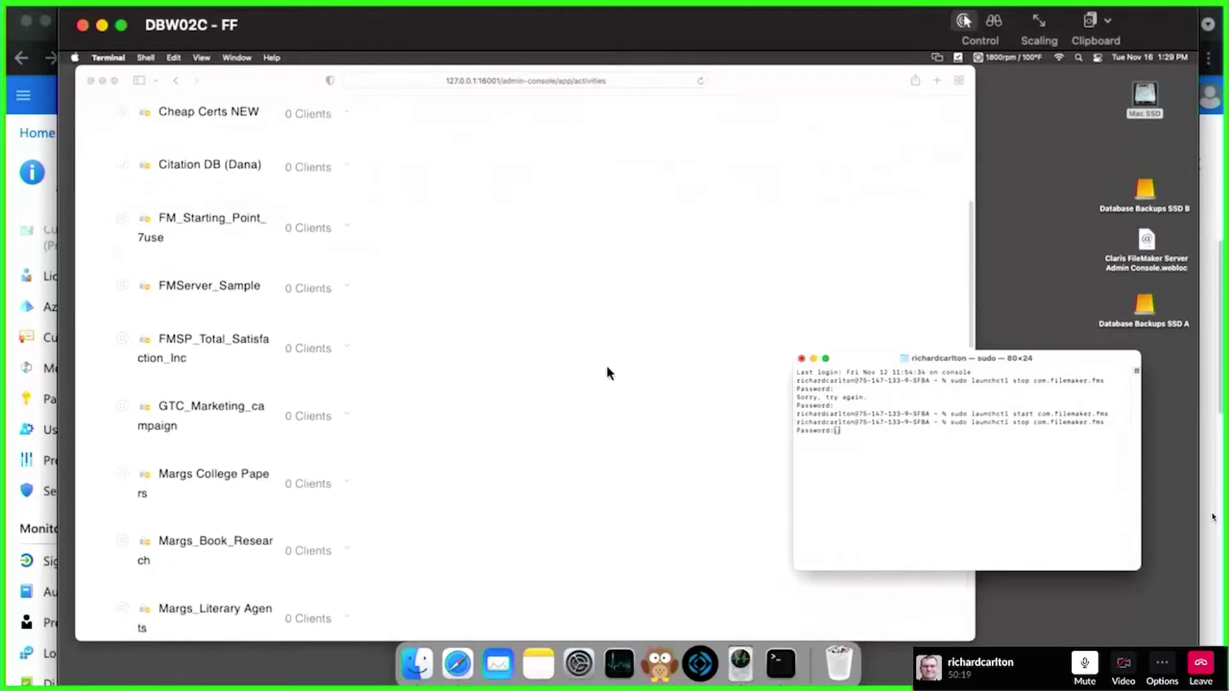
scroll(606, 366, up, 15)
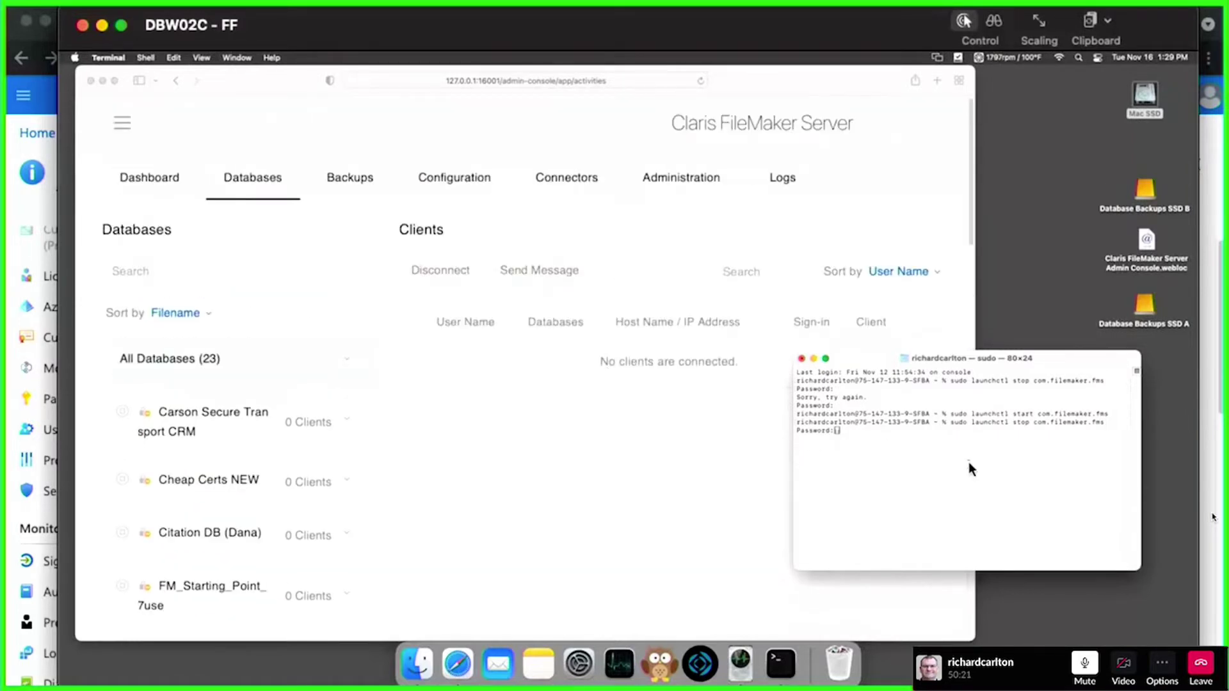
key(Return)
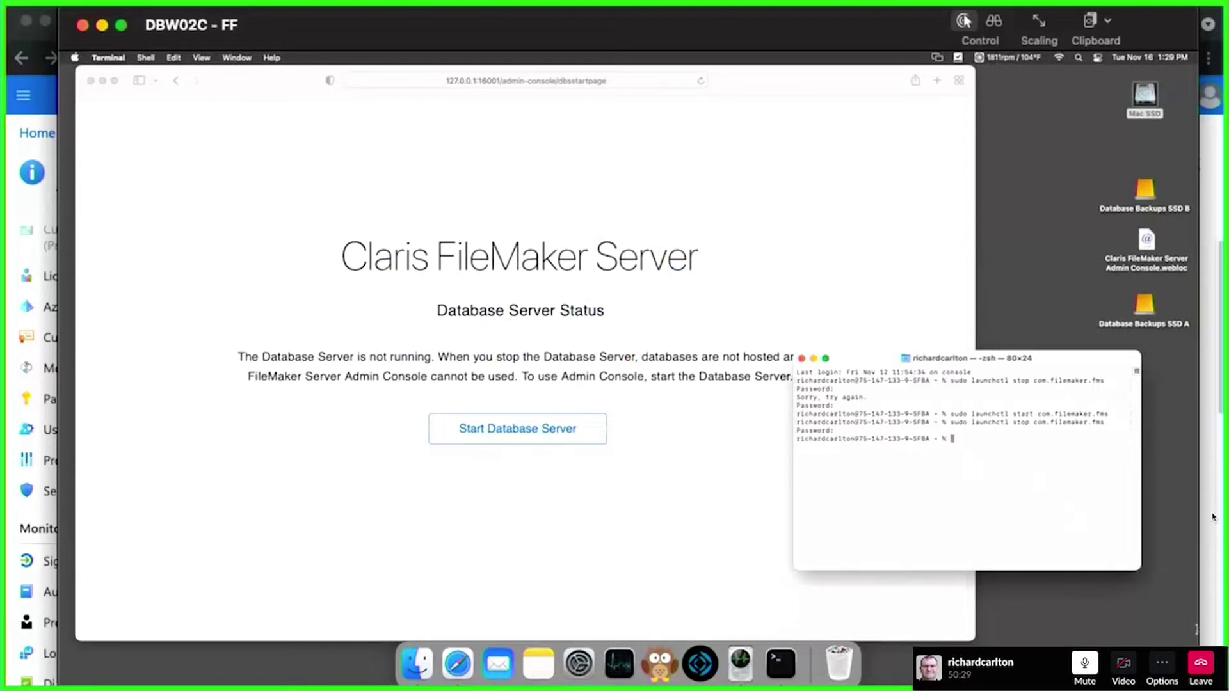
key(super+Tab)
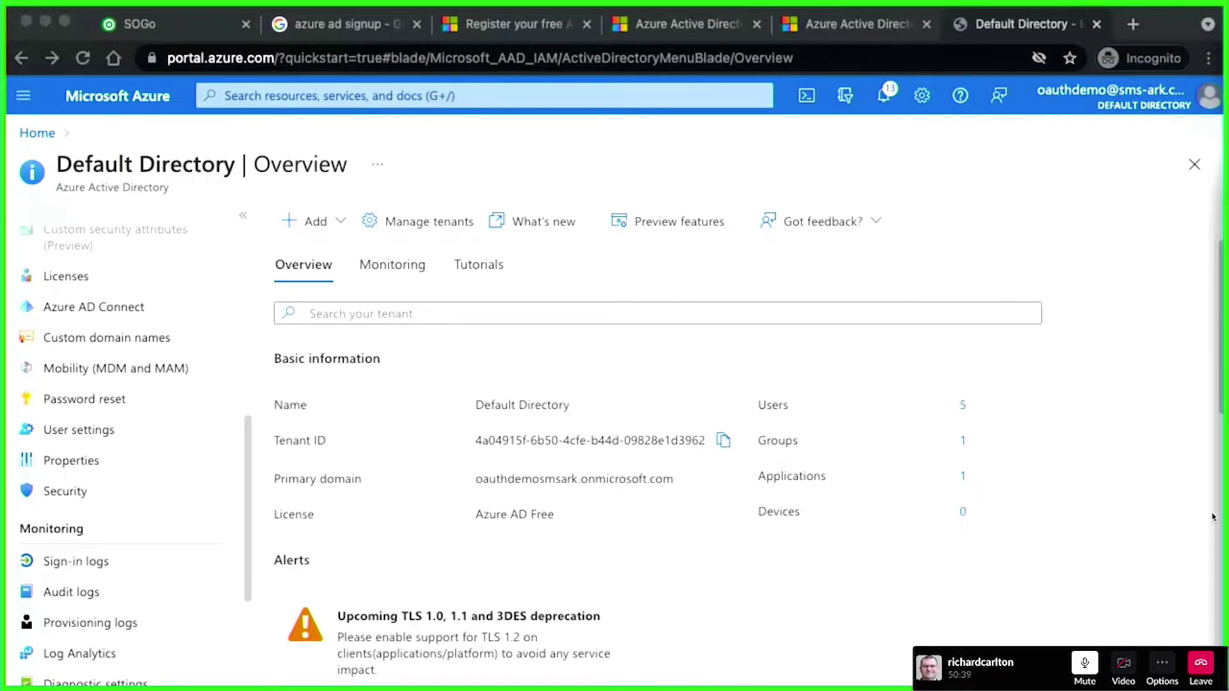
Bring up the Configuring_MS_Azure_Hacked_Rev1.pdf guide and scroll through its opening pages
key(super+Tab)
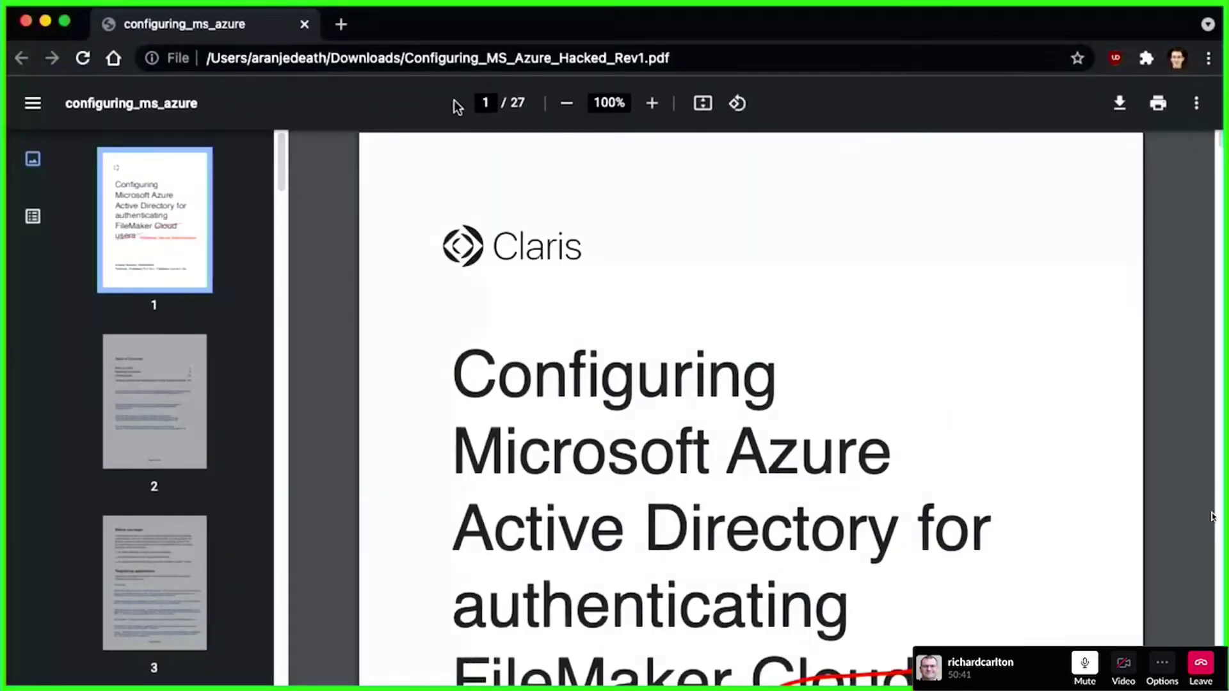
scroll(1080, 348, down, 6)
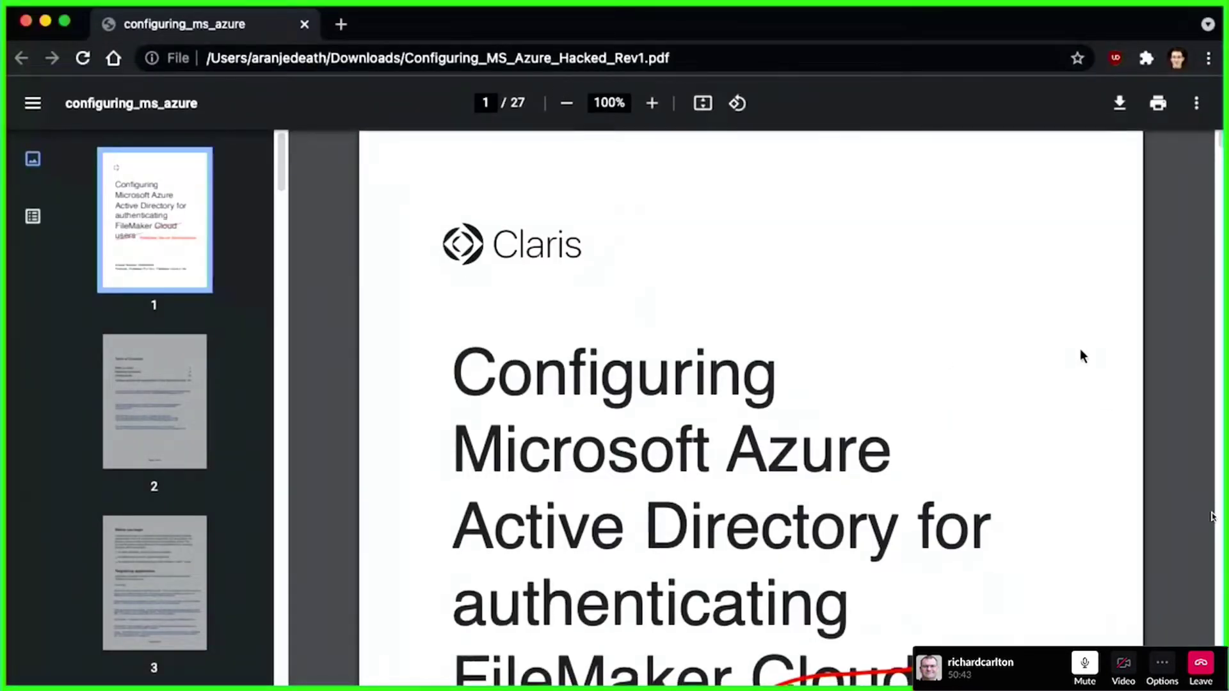
scroll(1065, 331, down, 2)
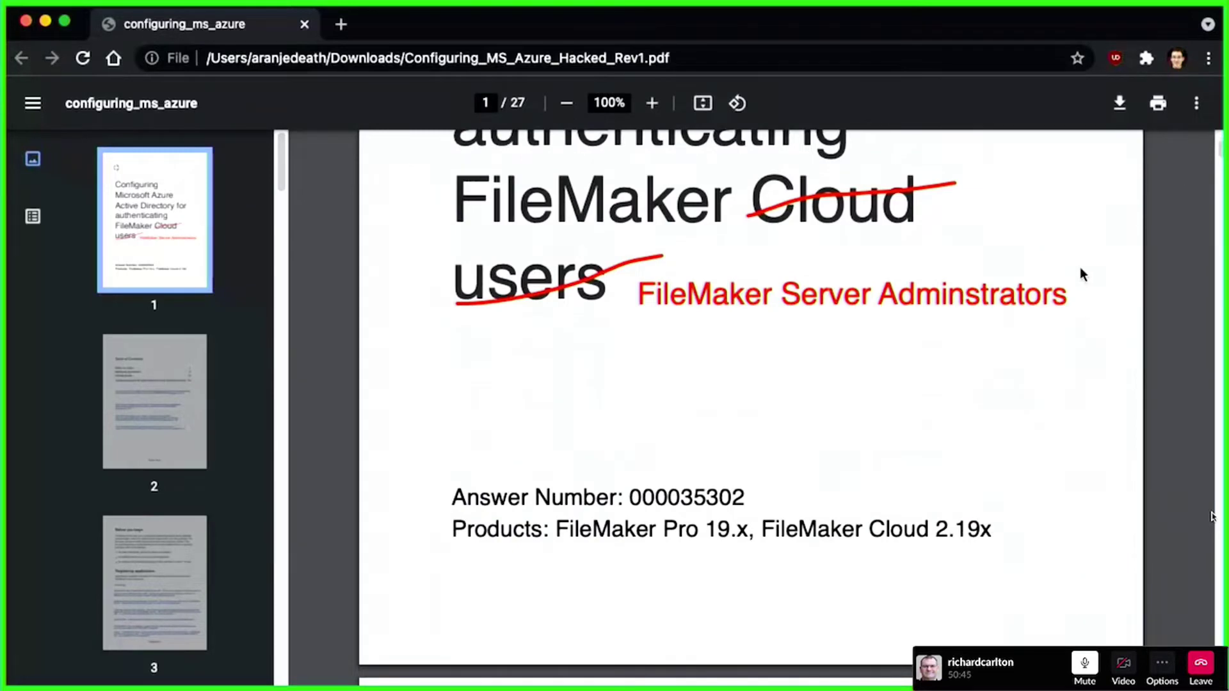
scroll(1075, 266, down, 8)
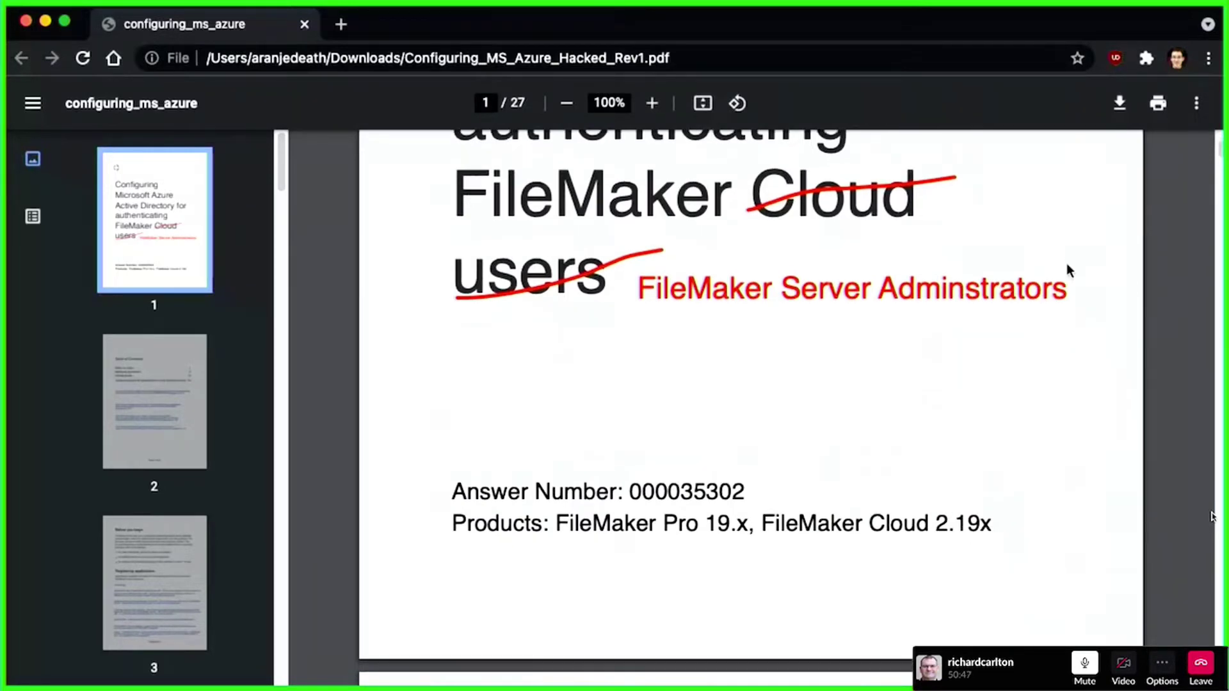
scroll(1029, 265, down, 12)
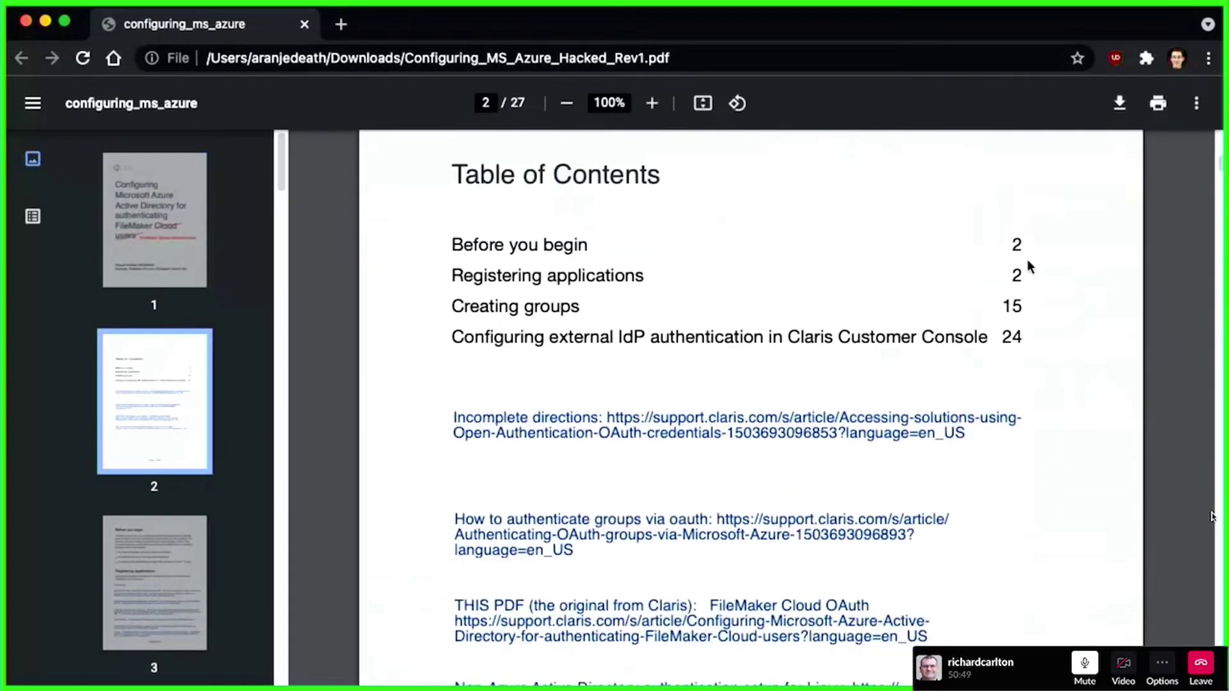
scroll(1057, 269, down, 4)
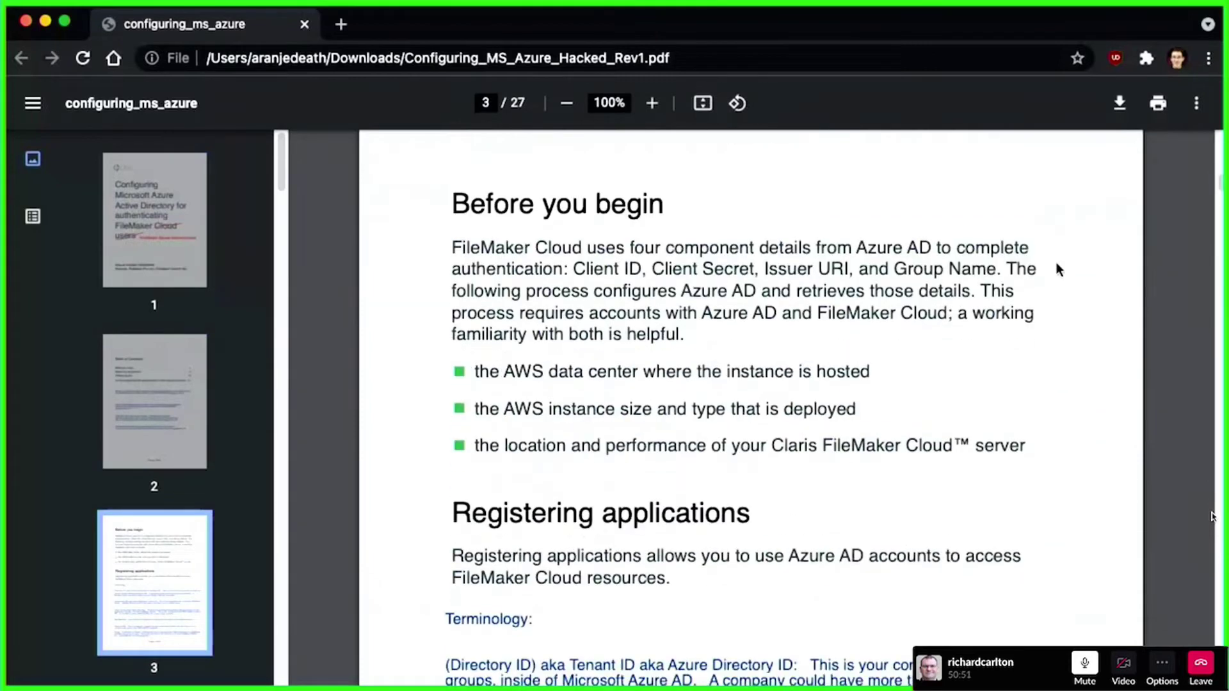
scroll(1057, 268, up, 10)
scroll(1057, 269, up, 3)
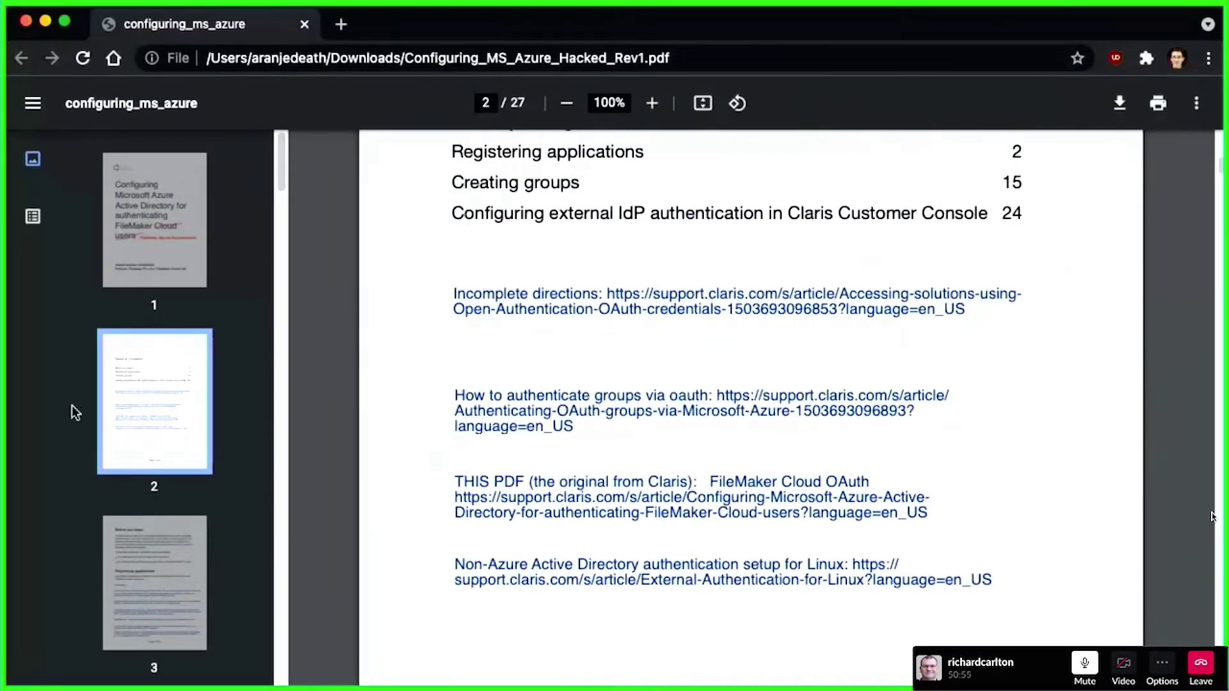
Jump to page 2 and read down to the Terminology definitions on page 3
click(128, 397)
scroll(824, 375, down, 7)
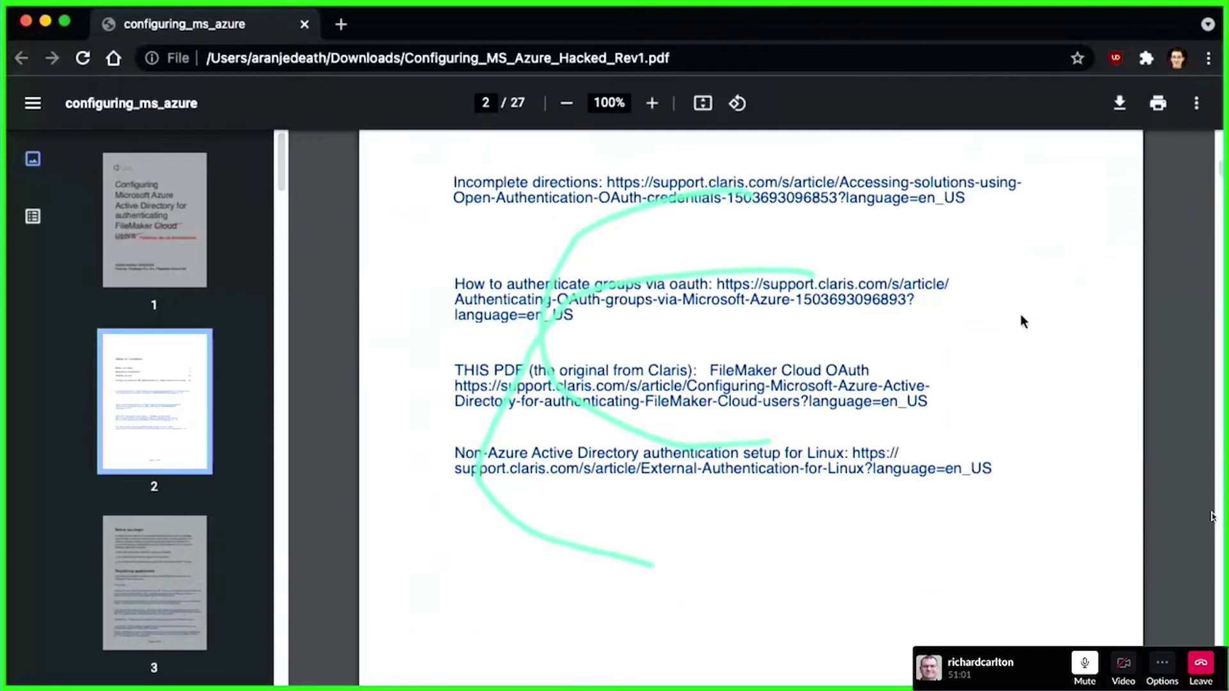
scroll(1078, 344, down, 1)
scroll(1076, 337, down, 5)
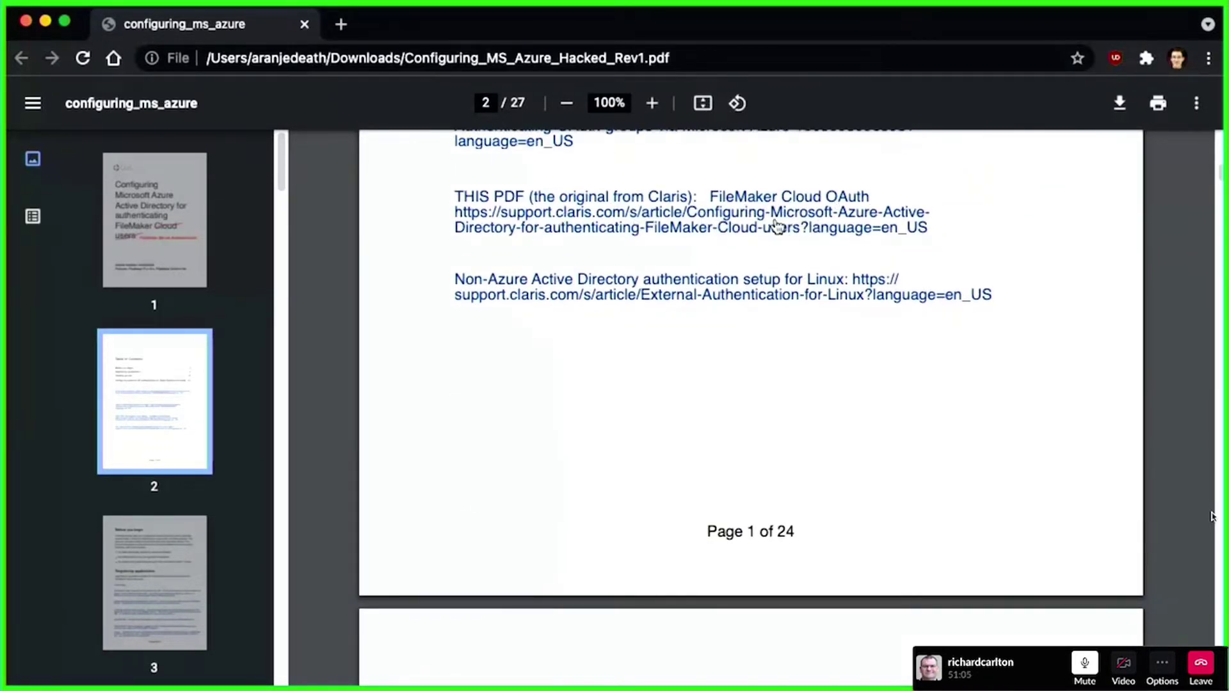
scroll(1062, 327, down, 14)
scroll(1065, 307, down, 2)
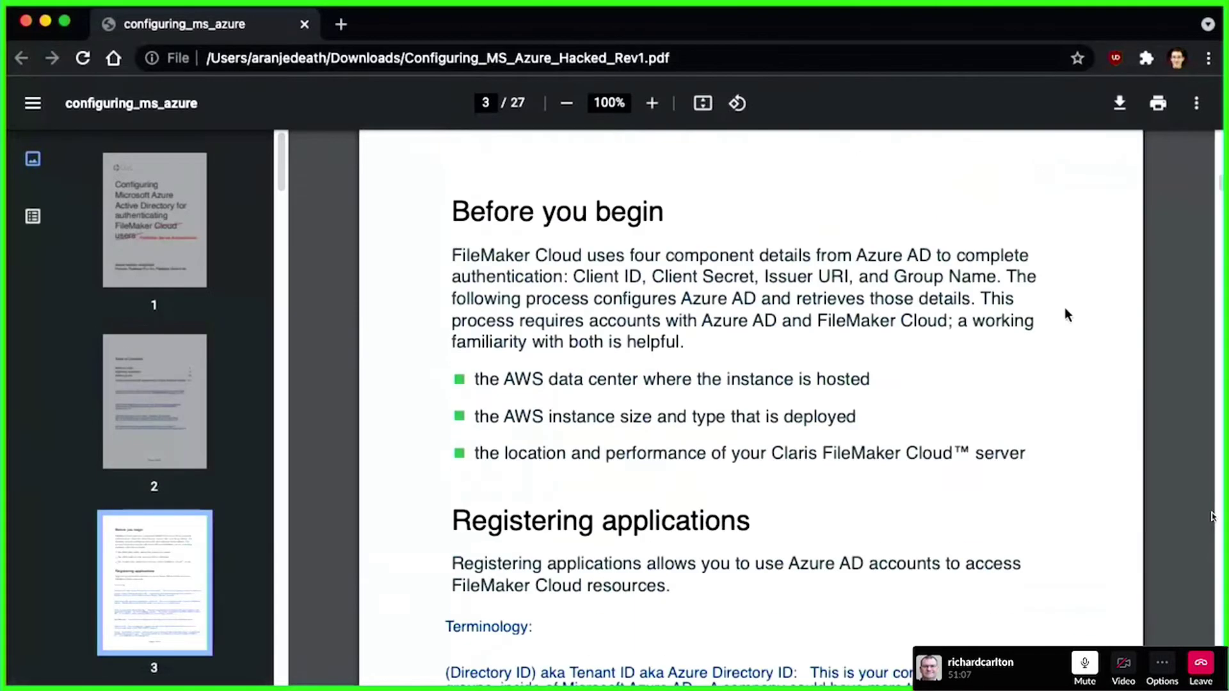
scroll(1065, 307, down, 2)
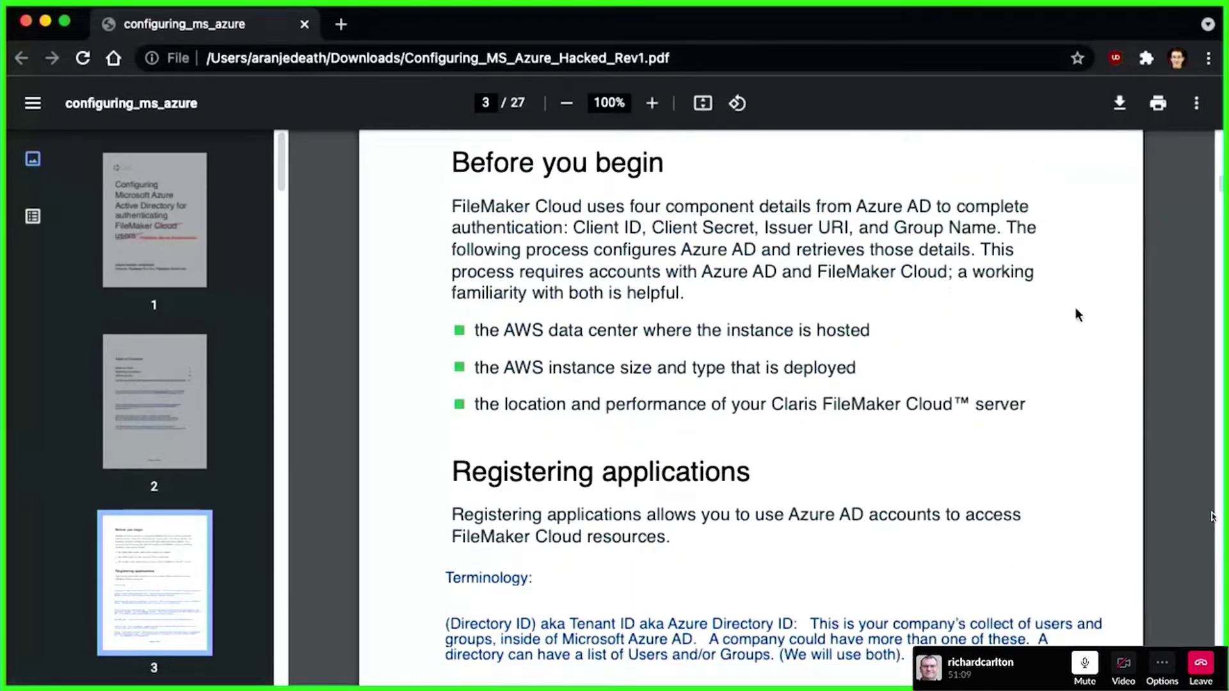
scroll(1075, 313, down, 10)
scroll(1076, 313, down, 1)
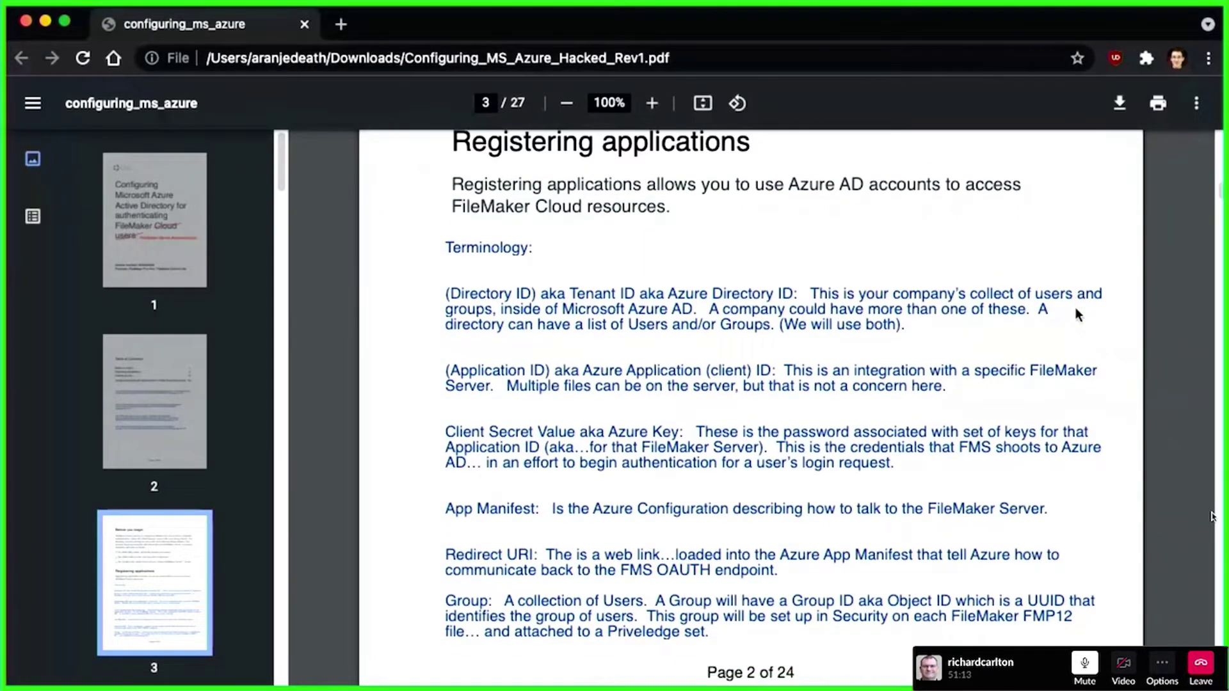
scroll(1076, 312, down, 4)
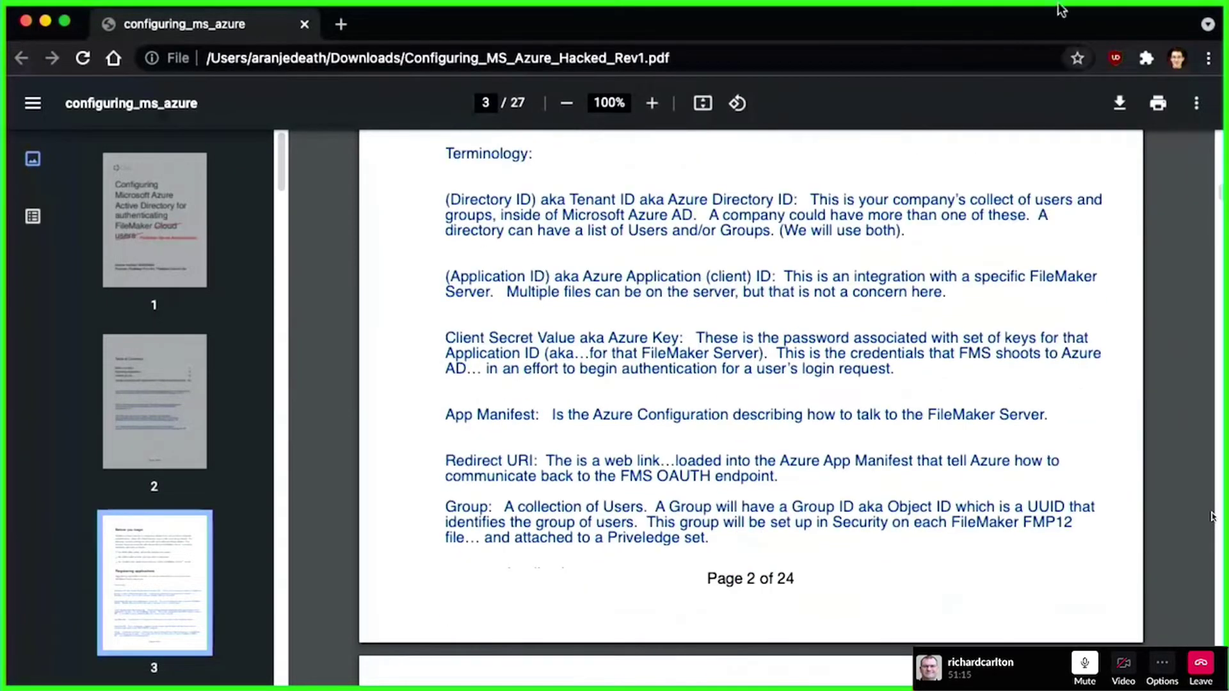
scroll(1024, 269, down, 6)
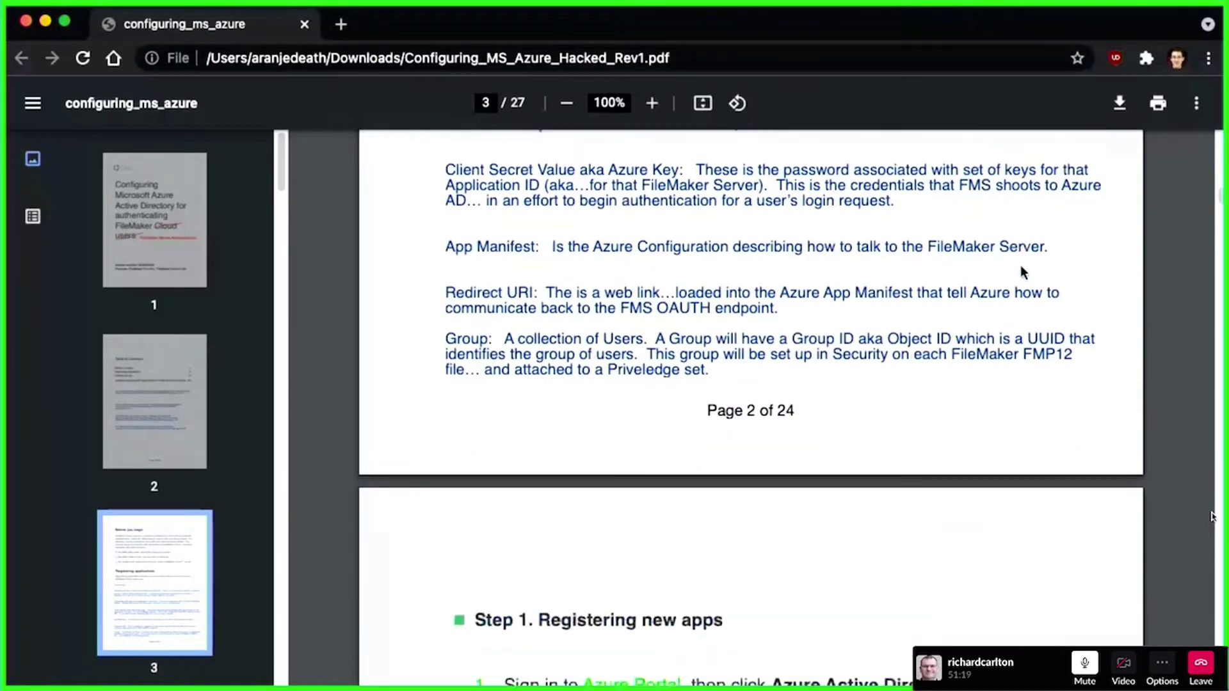
scroll(1021, 267, up, 7)
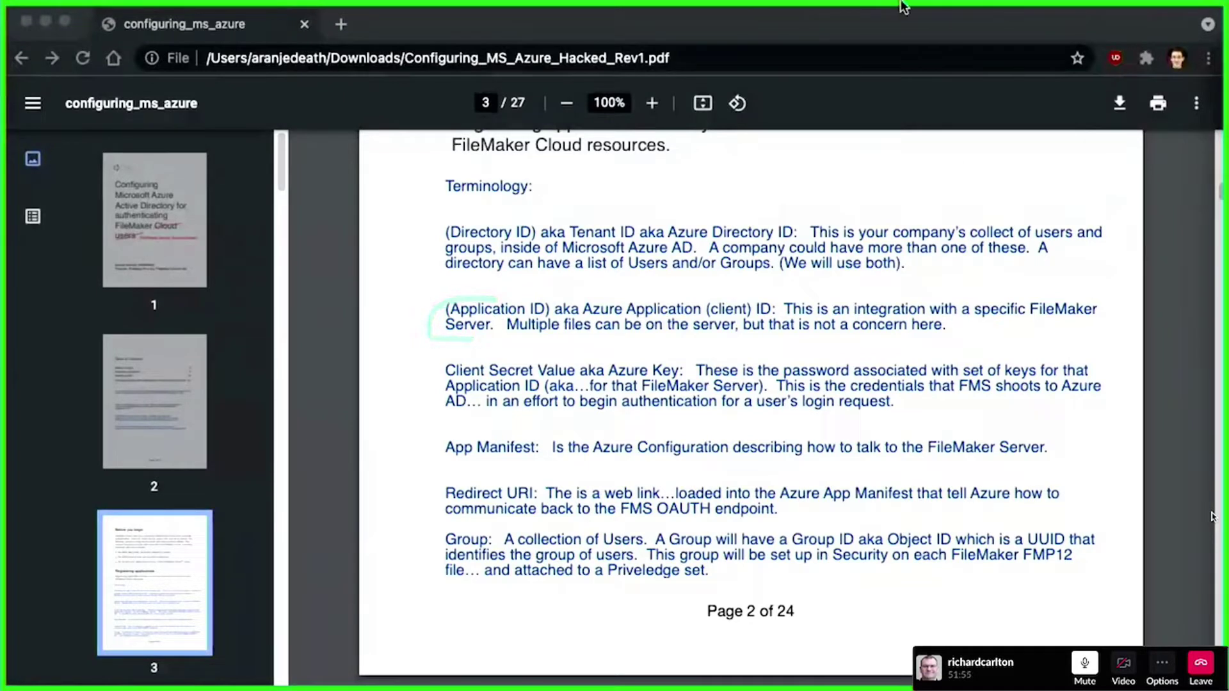
click(786, 19)
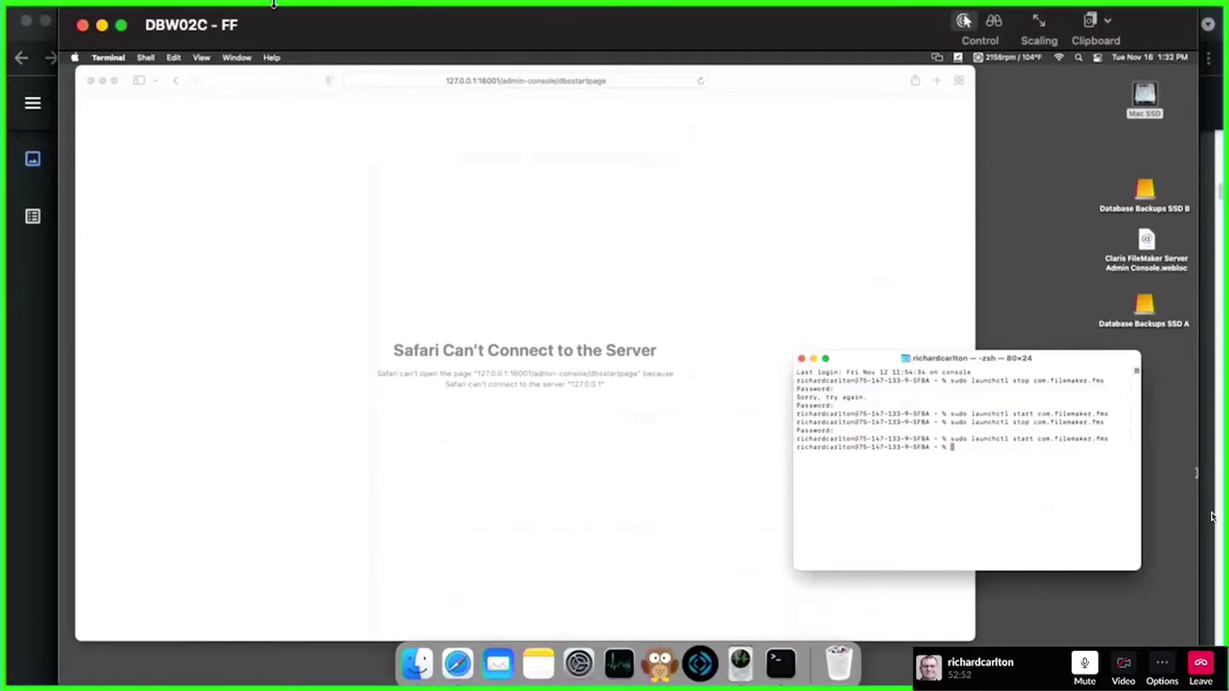
Reload the Admin Console and sign in as admin with the saved password
click(789, 143)
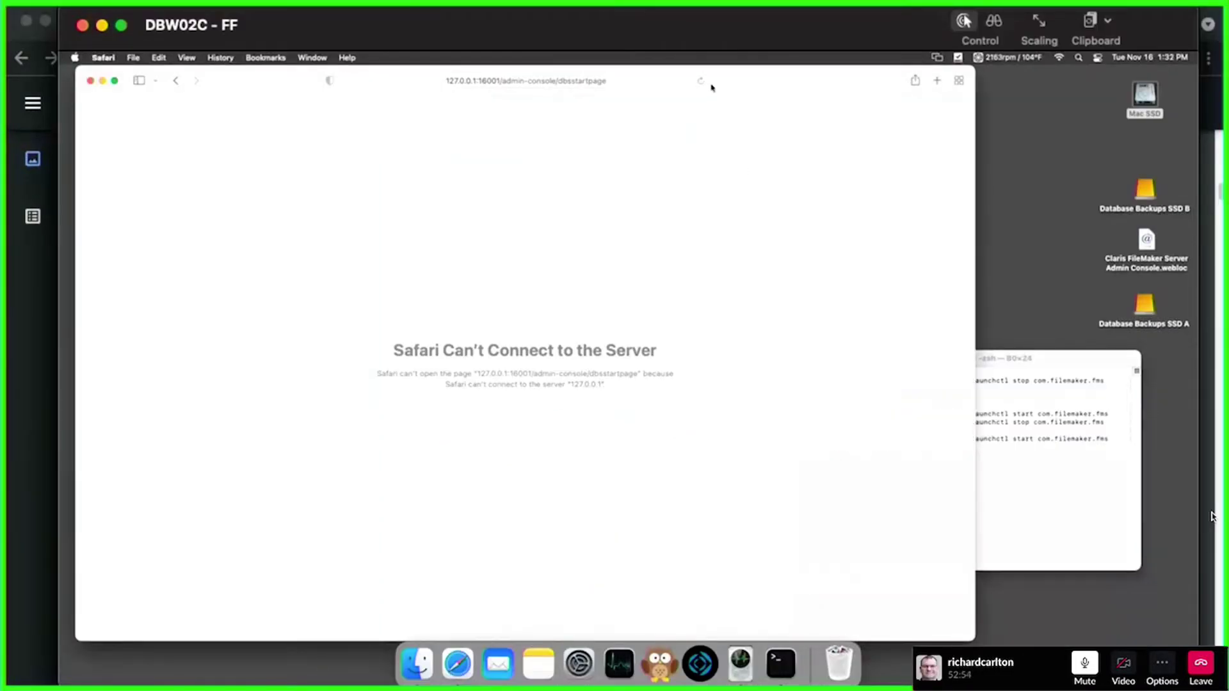
click(700, 82)
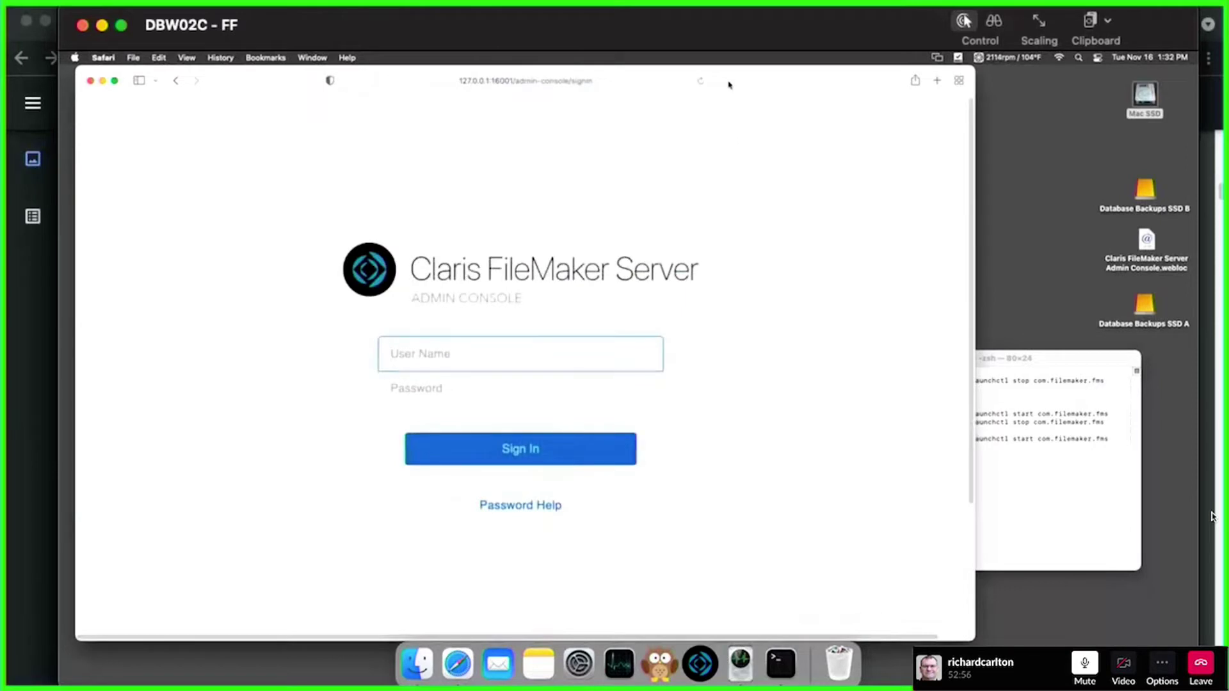
text(a)
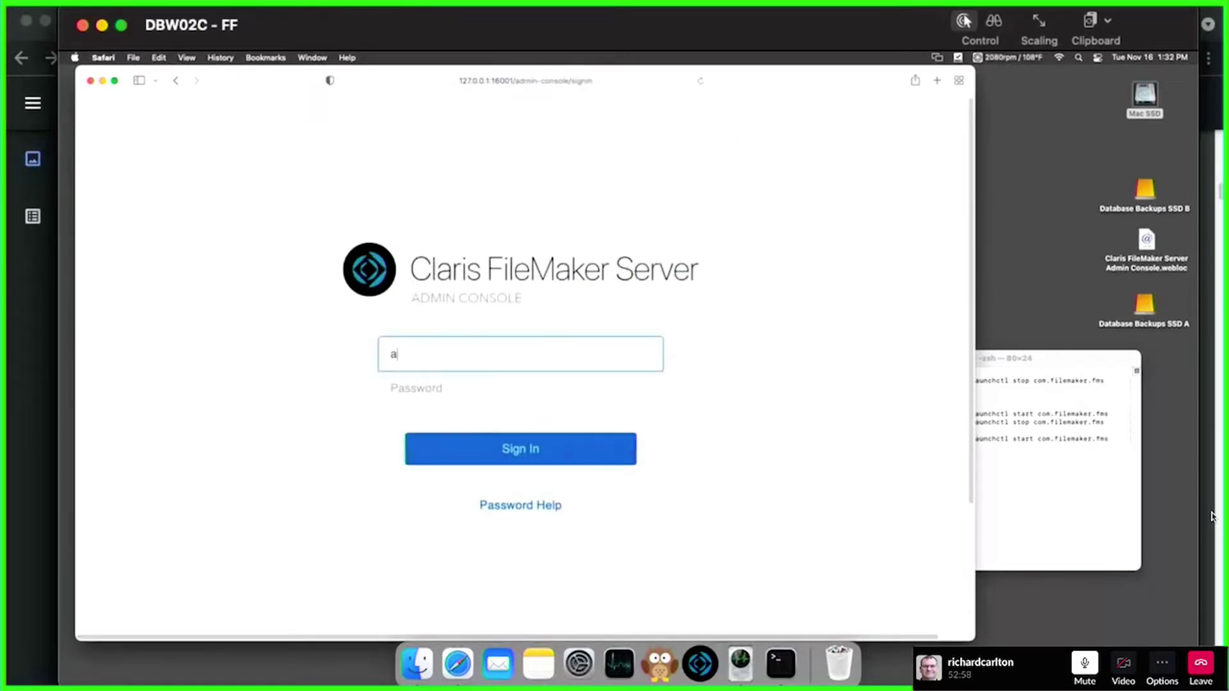
text(dmin)
key(Tab)
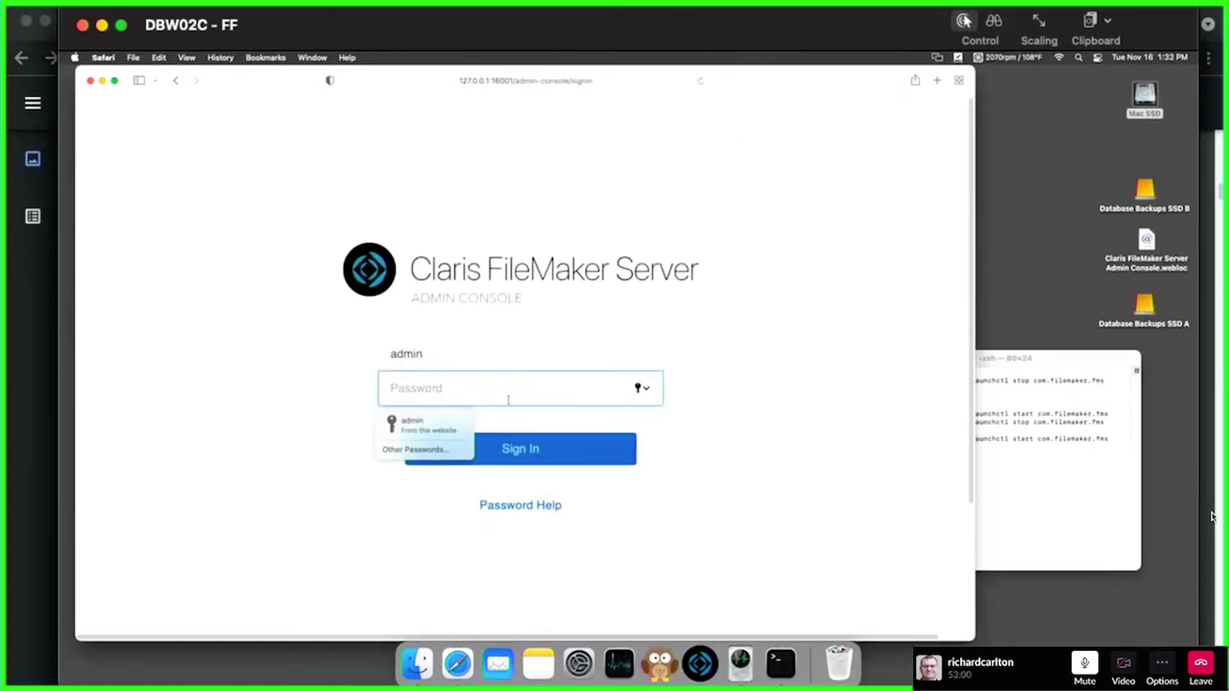
click(438, 416)
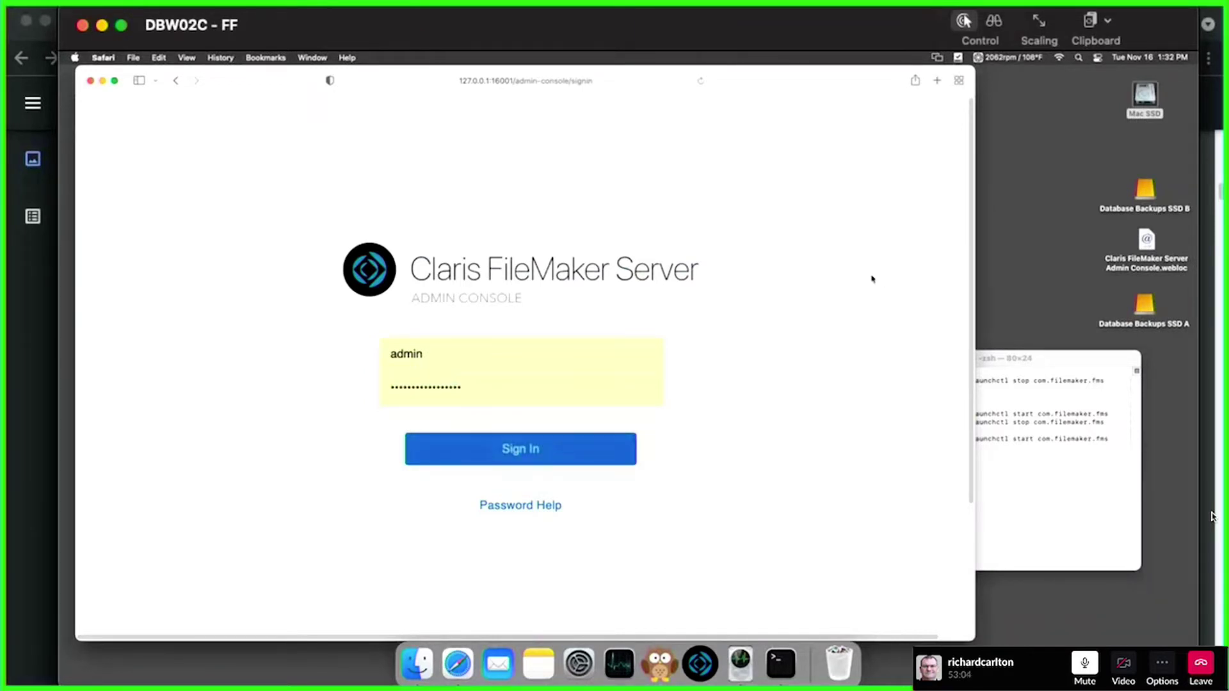
key(Return)
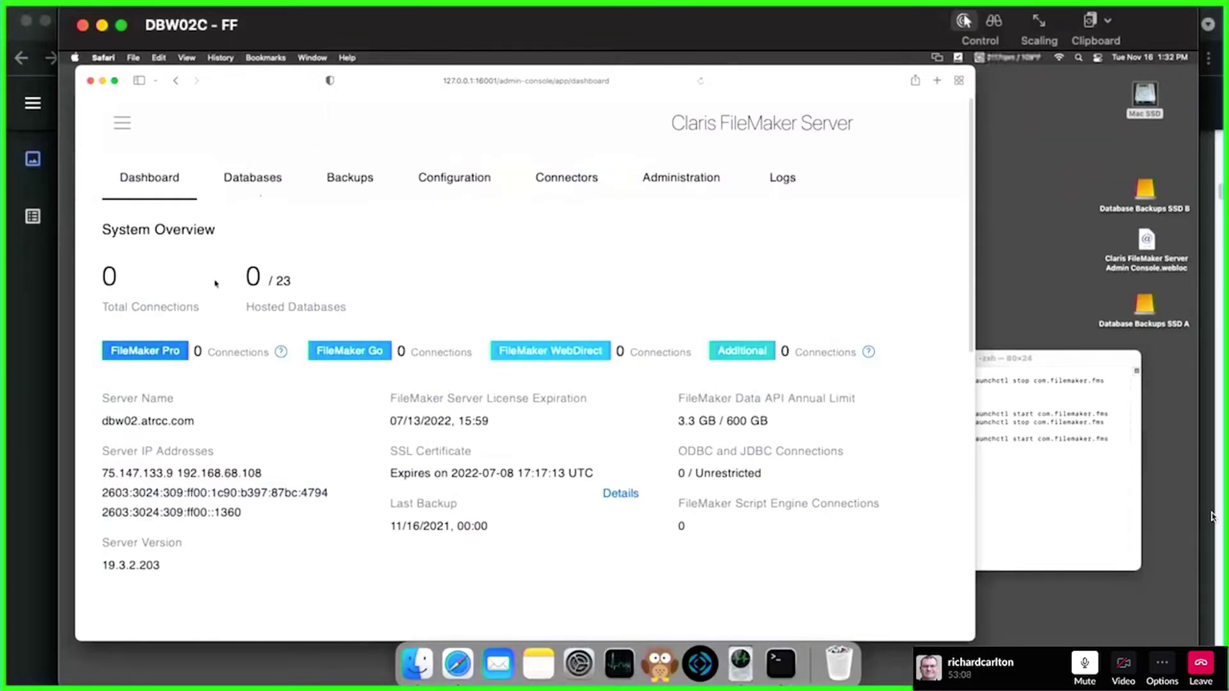
Open the Databases list, then open and dismiss the All Databases actions menu
drag(216, 283, 378, 276)
click(243, 180)
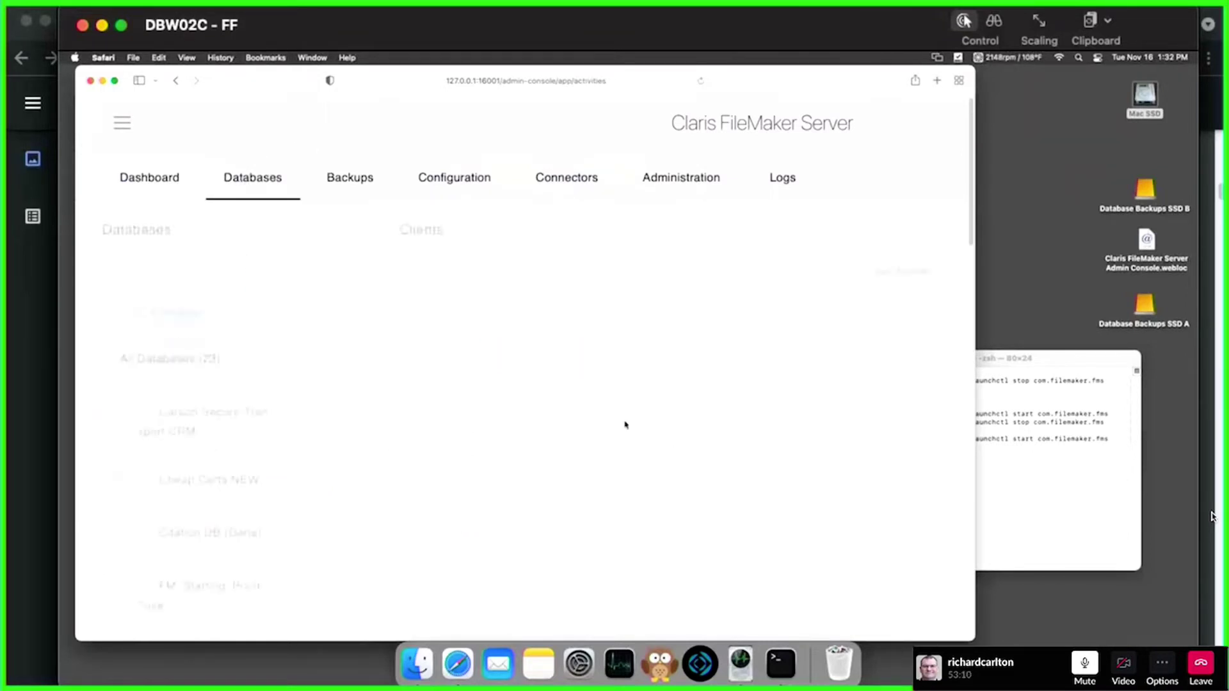
click(350, 368)
click(419, 425)
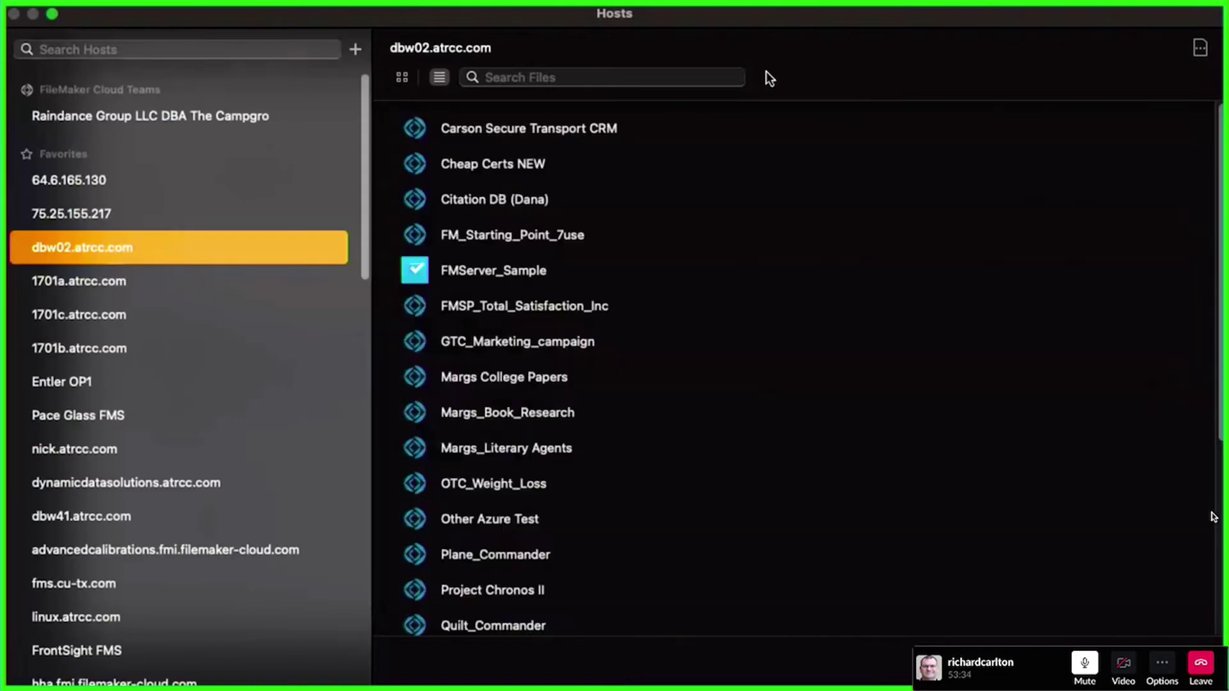
Select and open the hosted FM_Starting_Point_7use file, then cancel its Microsoft sign-in dialog
click(593, 230)
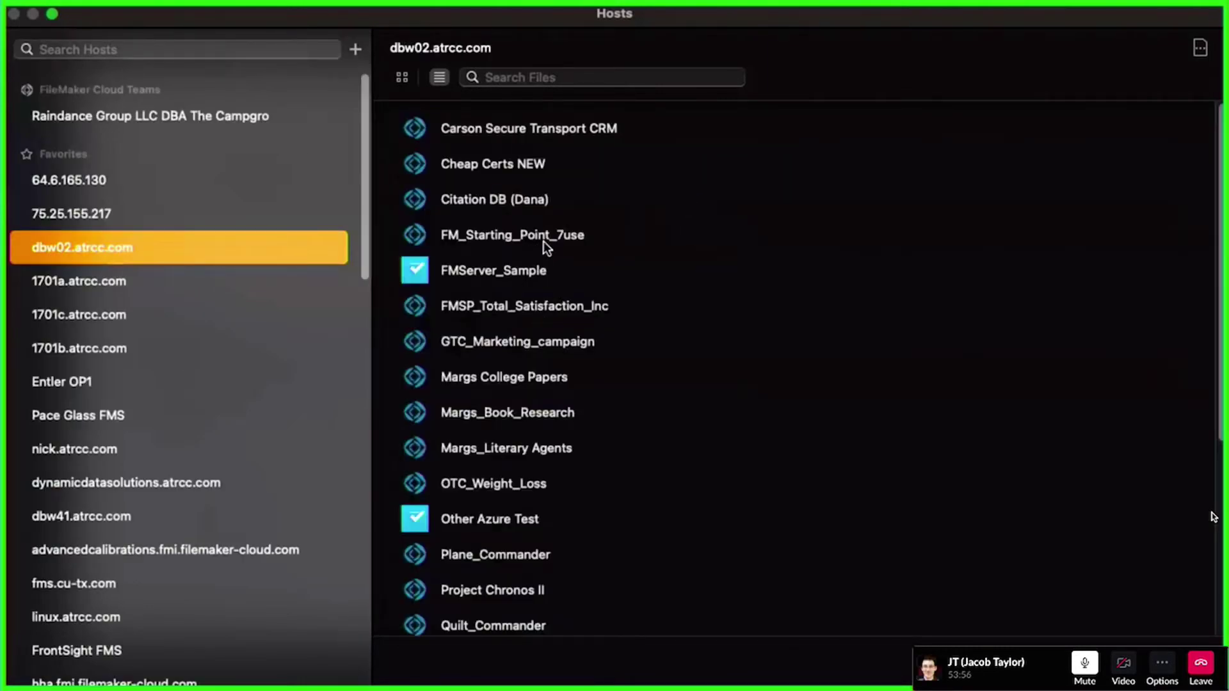
click(565, 236)
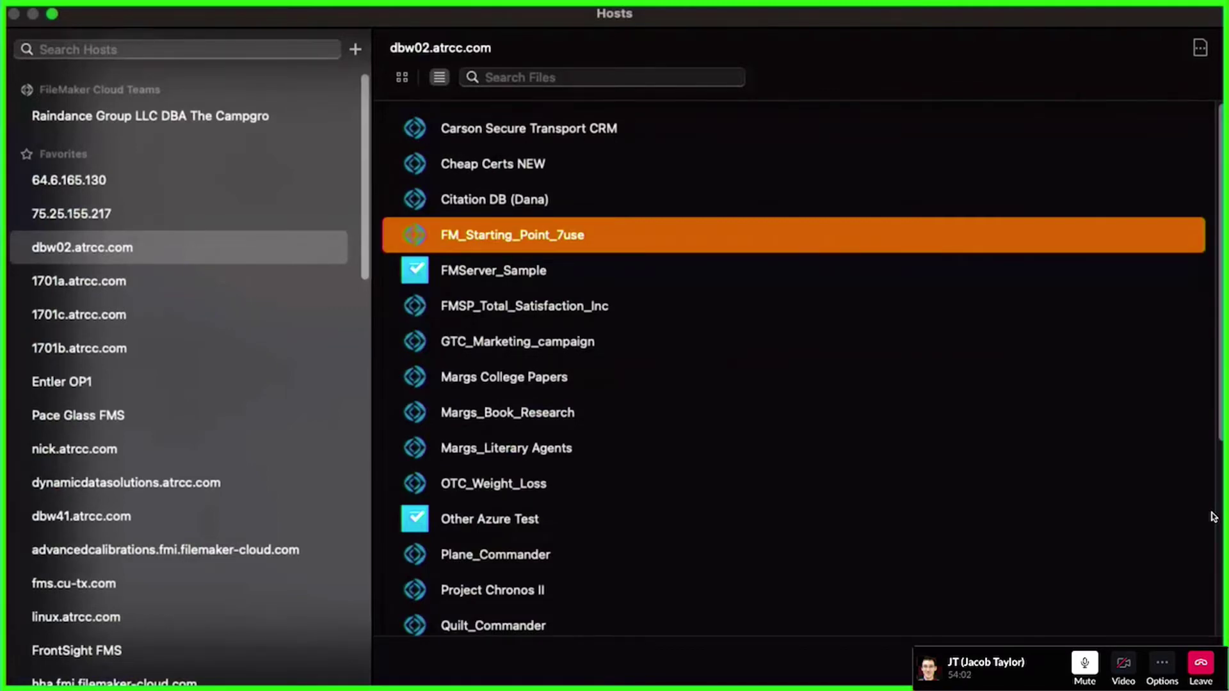
key(super+Tab)
drag(285, 292, 547, 150)
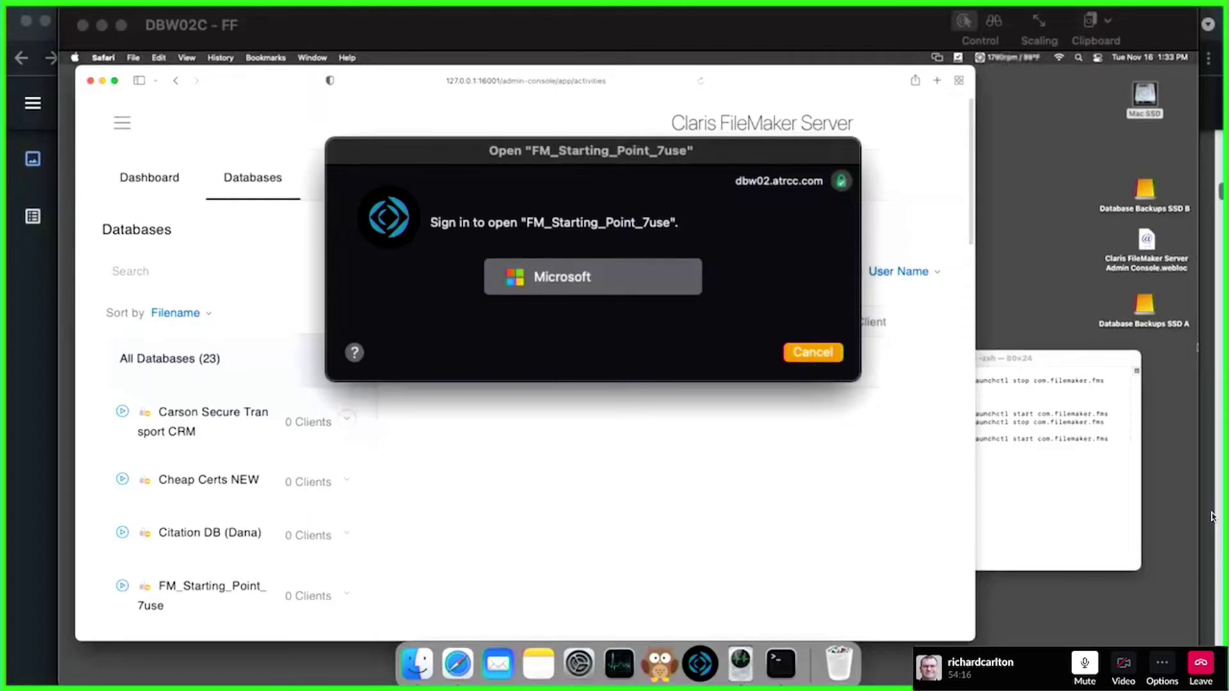
click(808, 353)
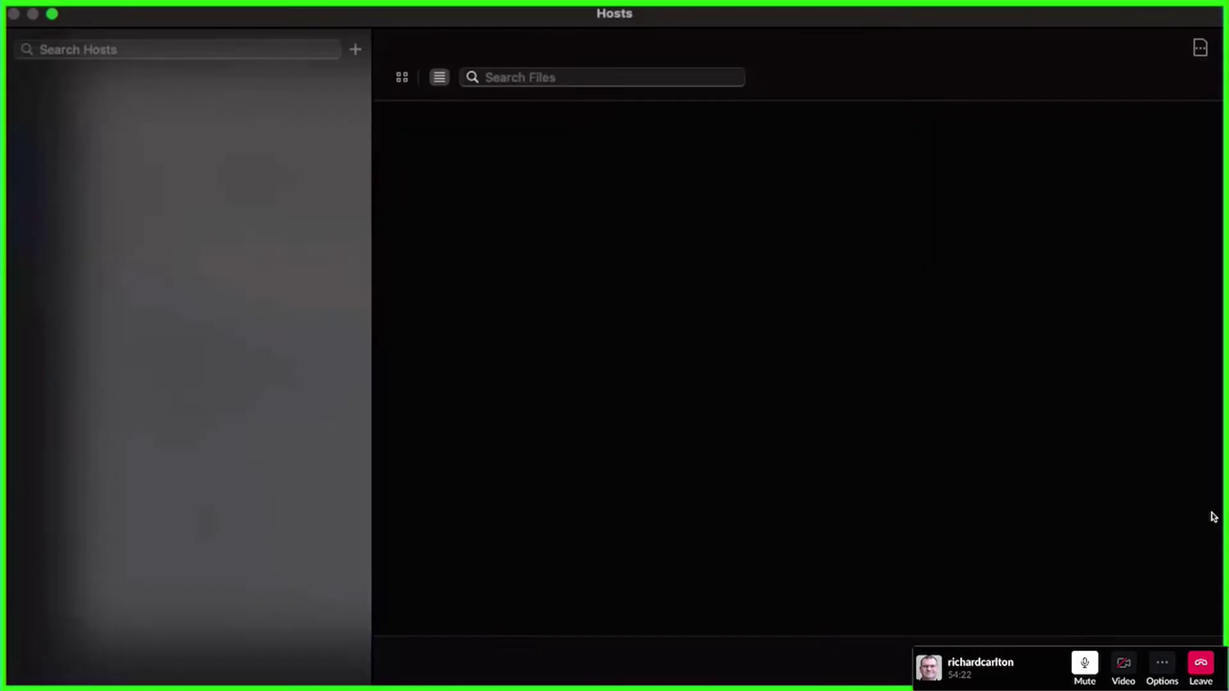
Open FM_Starting_Point_7use again, signing in with account name admin and its password
click(528, 235)
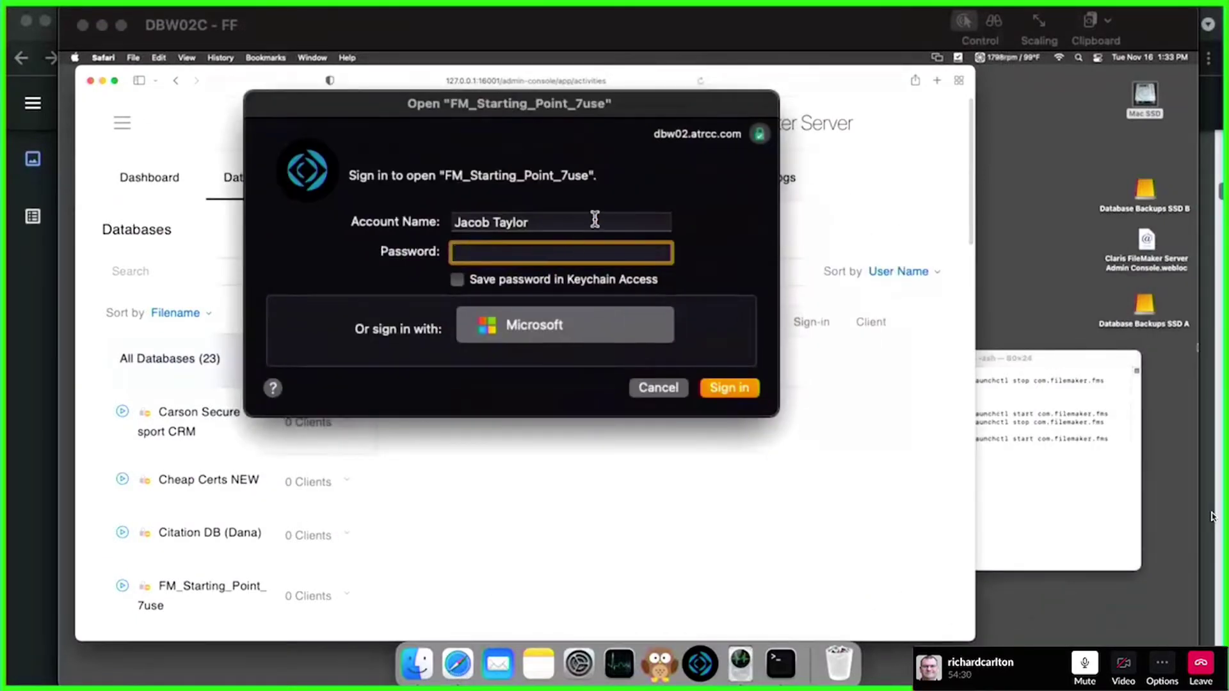
key(shift+Tab)
text(admin)
key(Tab)
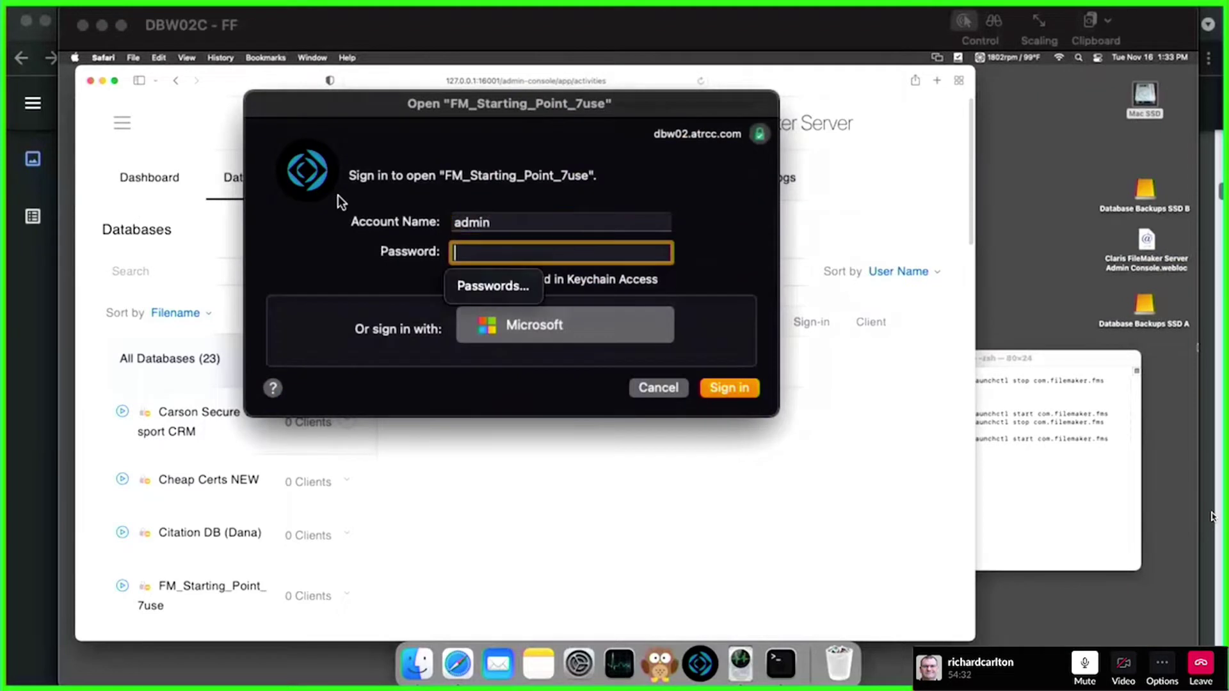
text(••••)
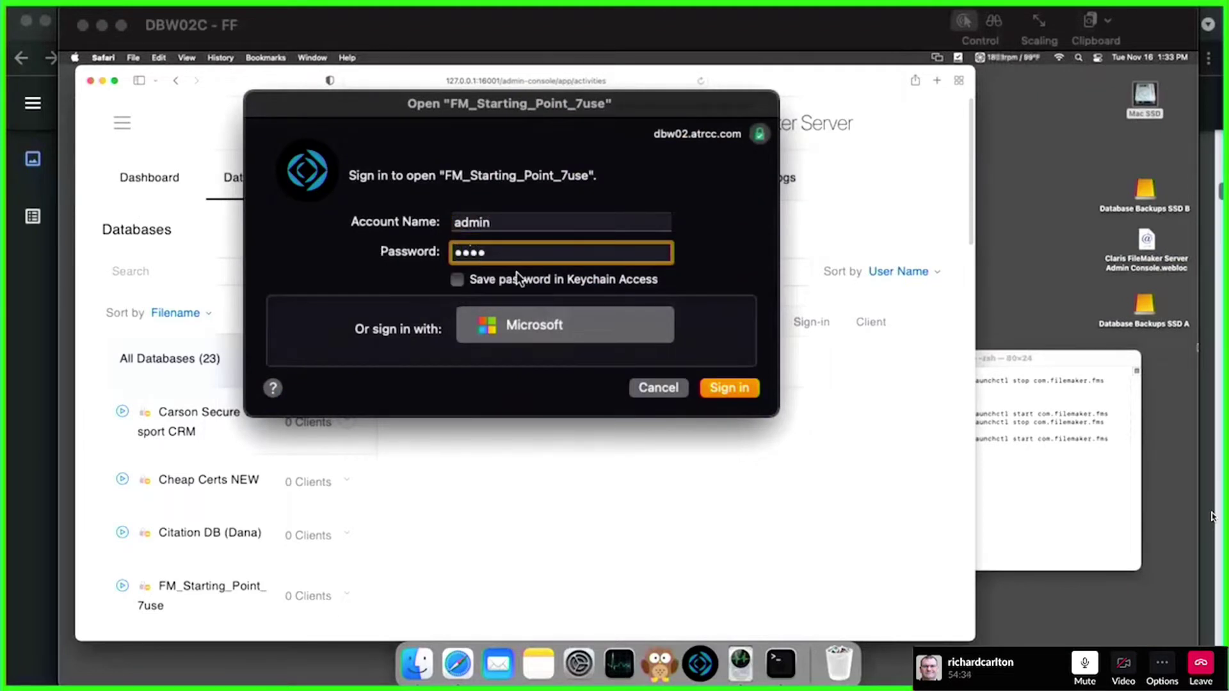
click(727, 386)
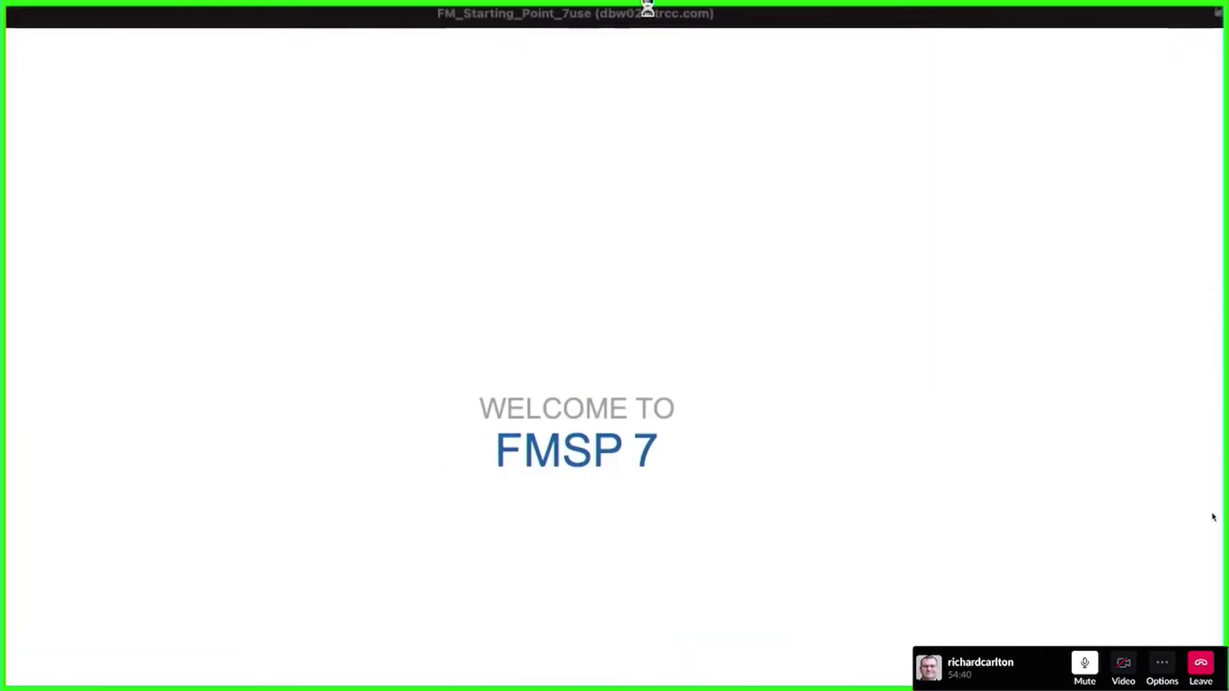
Check the admin console, exit full screen, and open File > Manage > Security for the file
key(ctrl+Left)
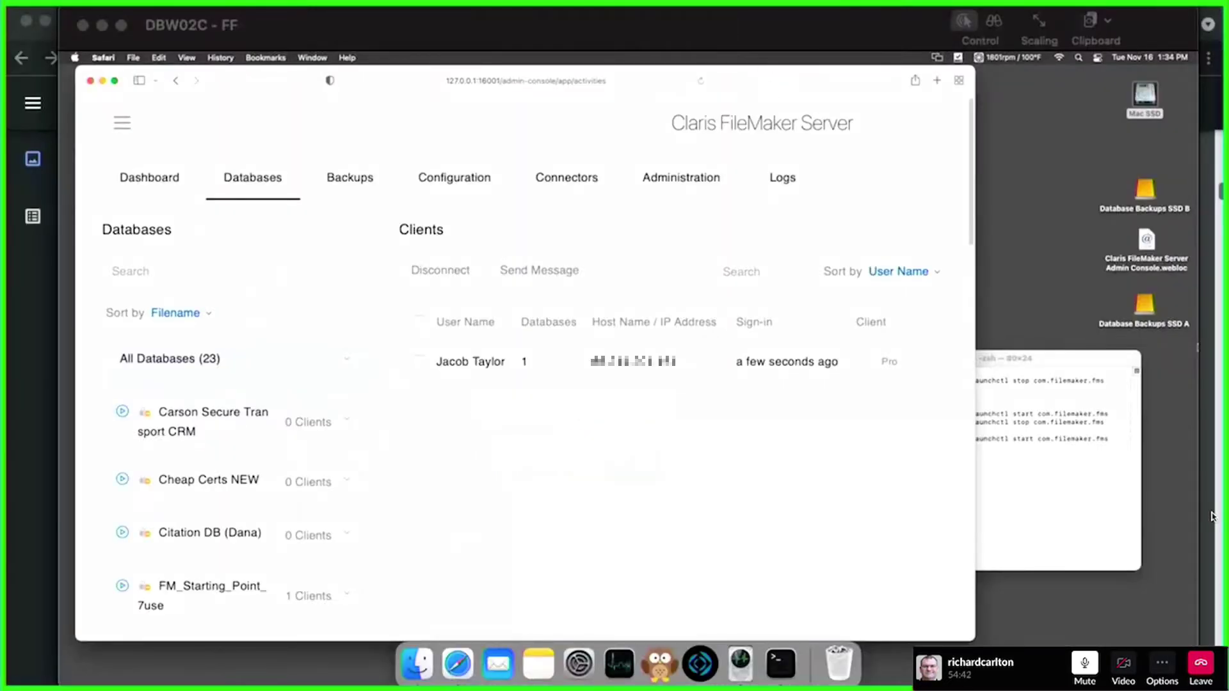
key(ctrl+Right)
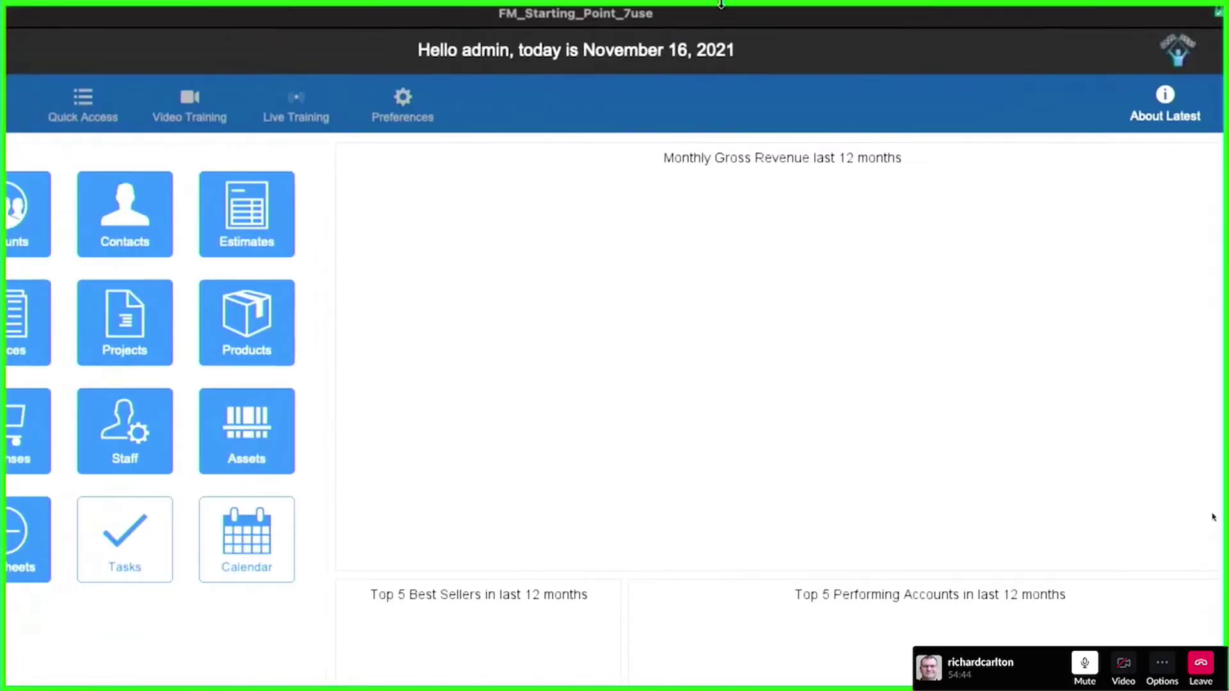
key(ctrl+super+f)
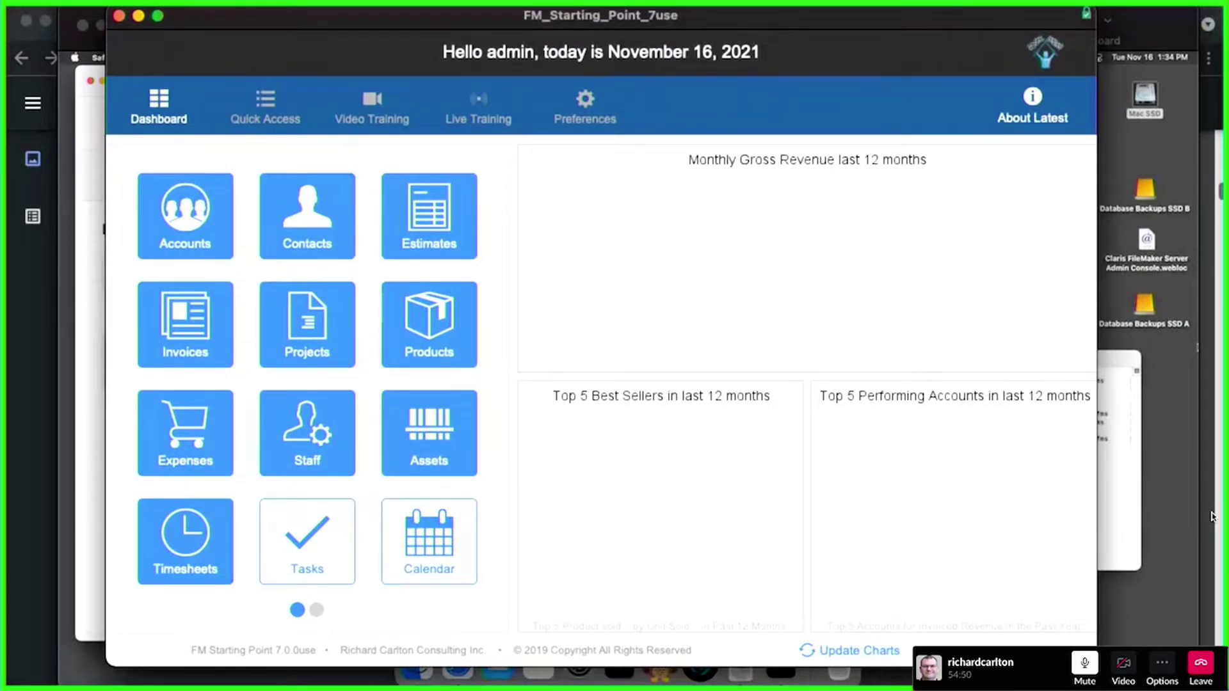
click(1212, 517)
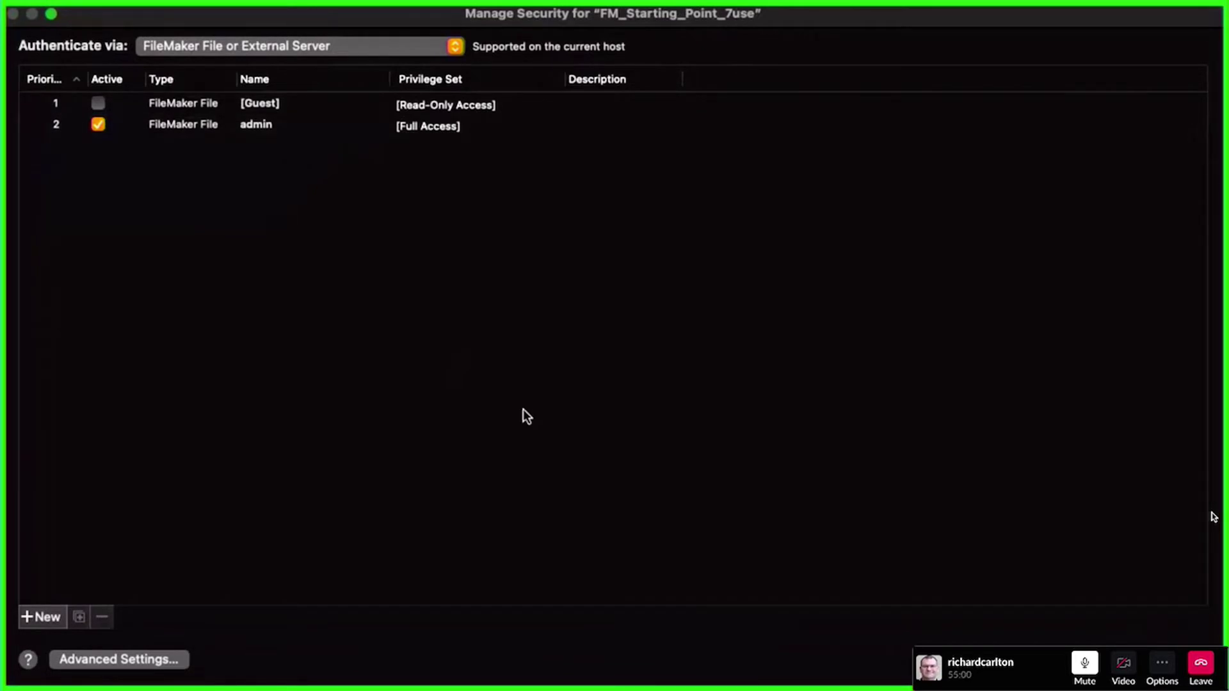
Select the admin account and drop down the Authenticate via menu of authentication types
click(582, 128)
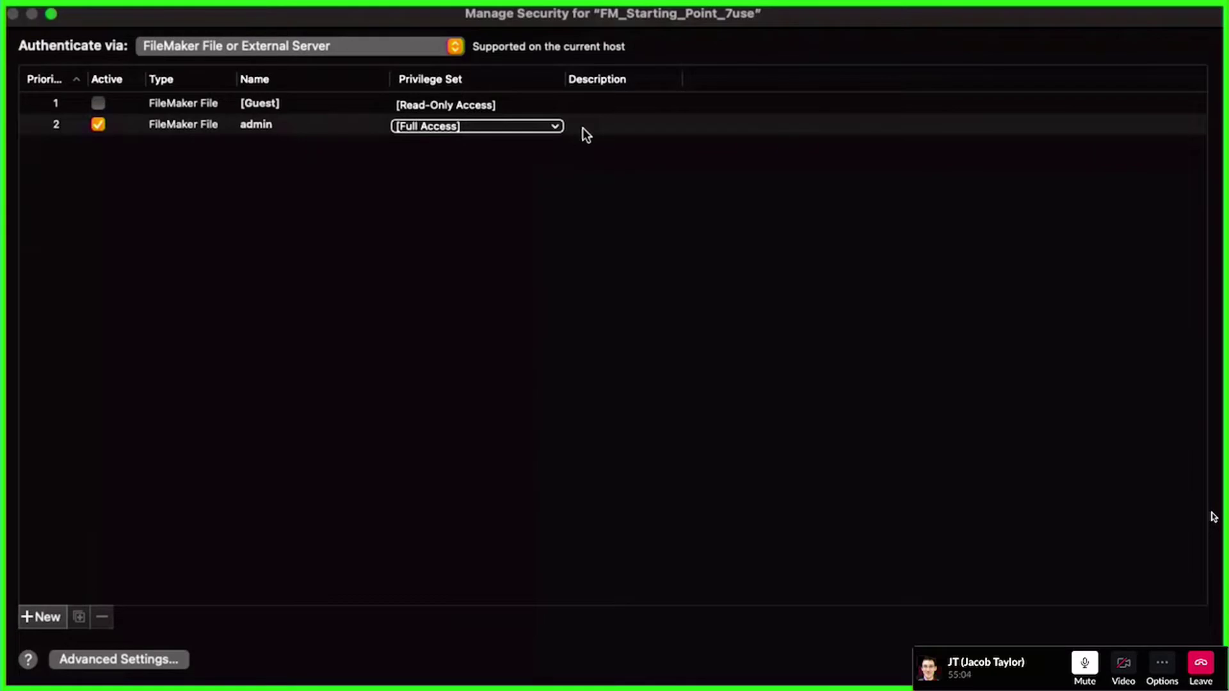
click(252, 45)
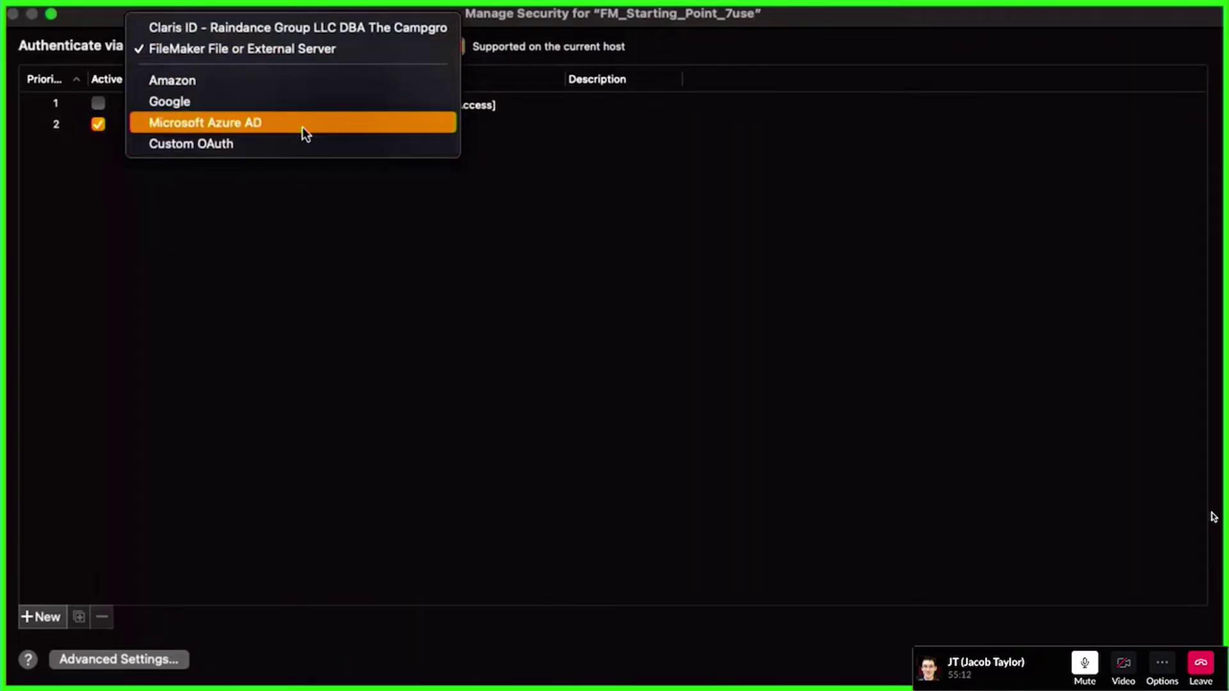
Set Authenticate via to Microsoft Azure AD, showing its still-empty account list
click(235, 122)
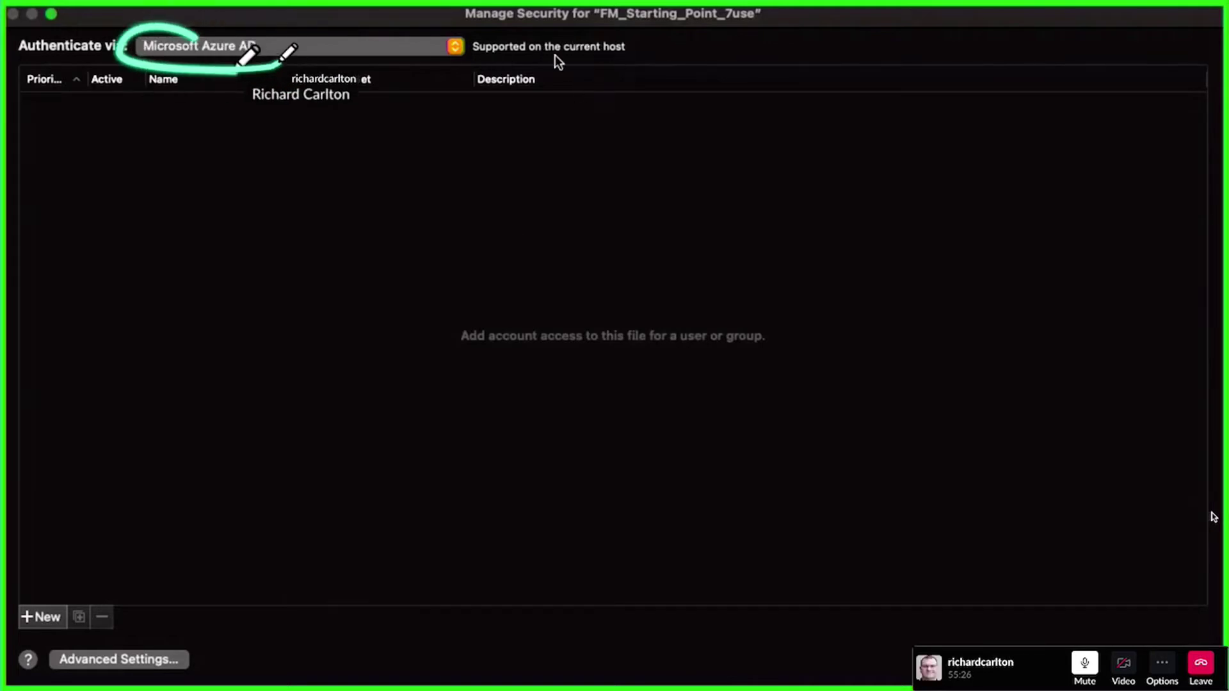
click(267, 48)
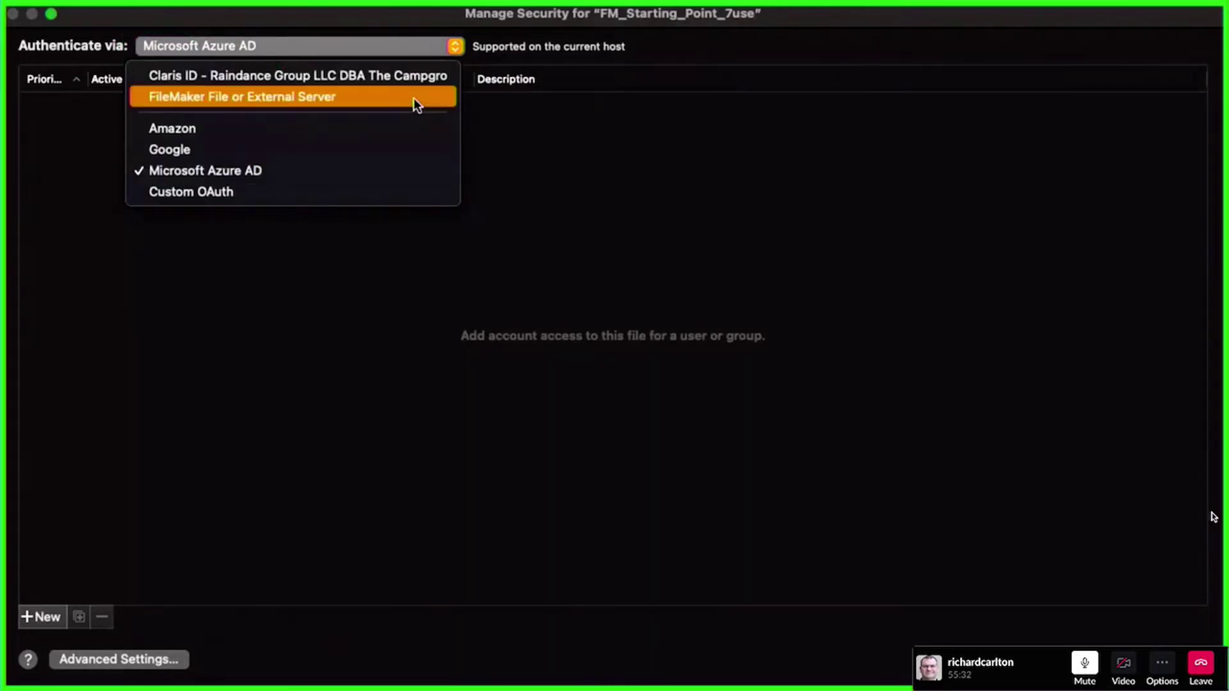
click(479, 59)
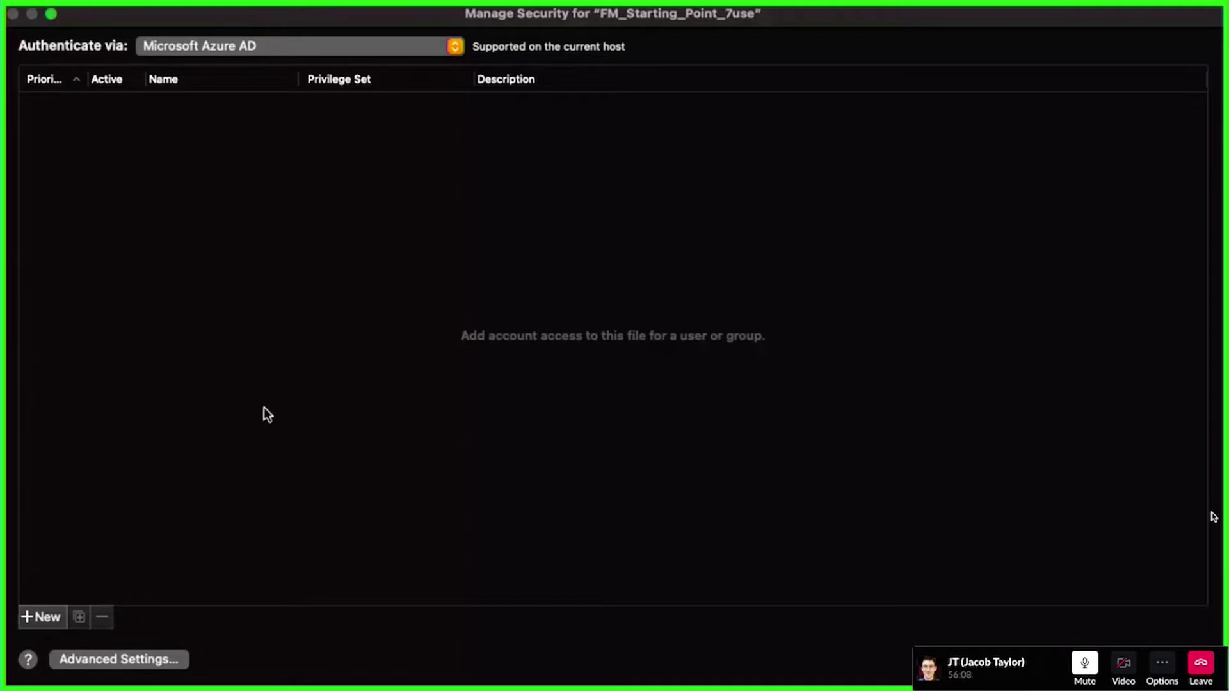
Add a new Azure AD account, make it a group, and ready its object ID field
click(45, 616)
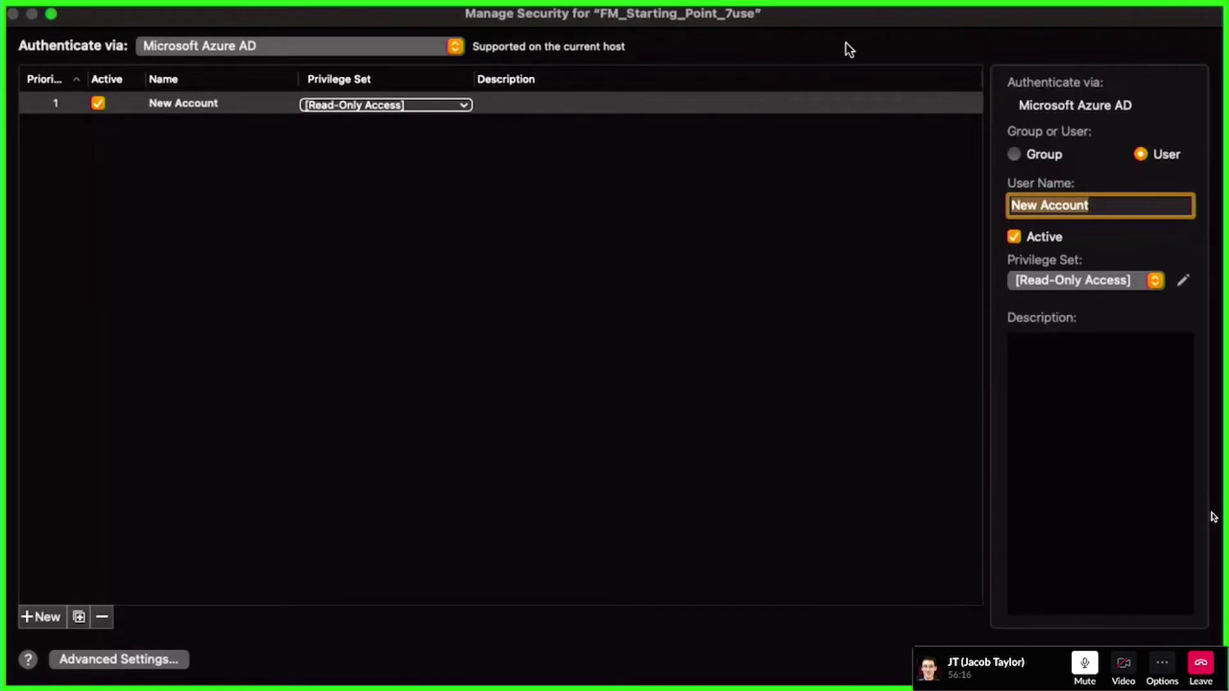
click(1014, 154)
click(1103, 204)
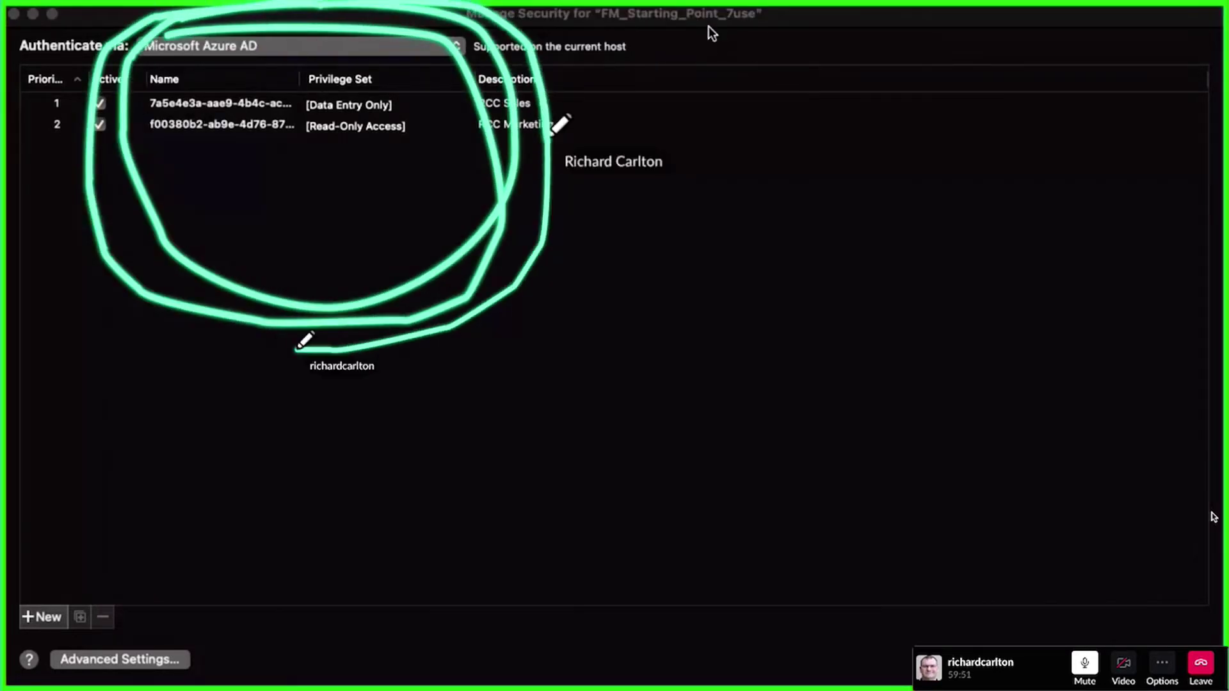
Bring Manage Security forward, then switch to Chrome's Azure page for the RCC Marketing group
click(683, 18)
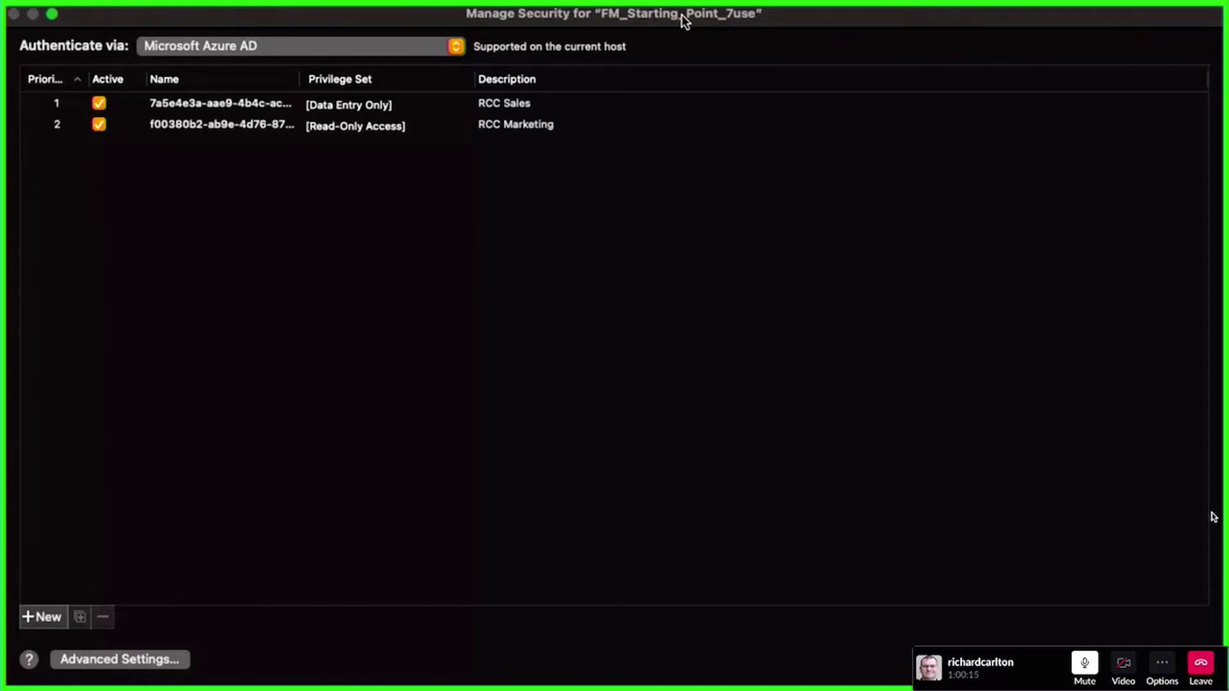
key(super+Tab)
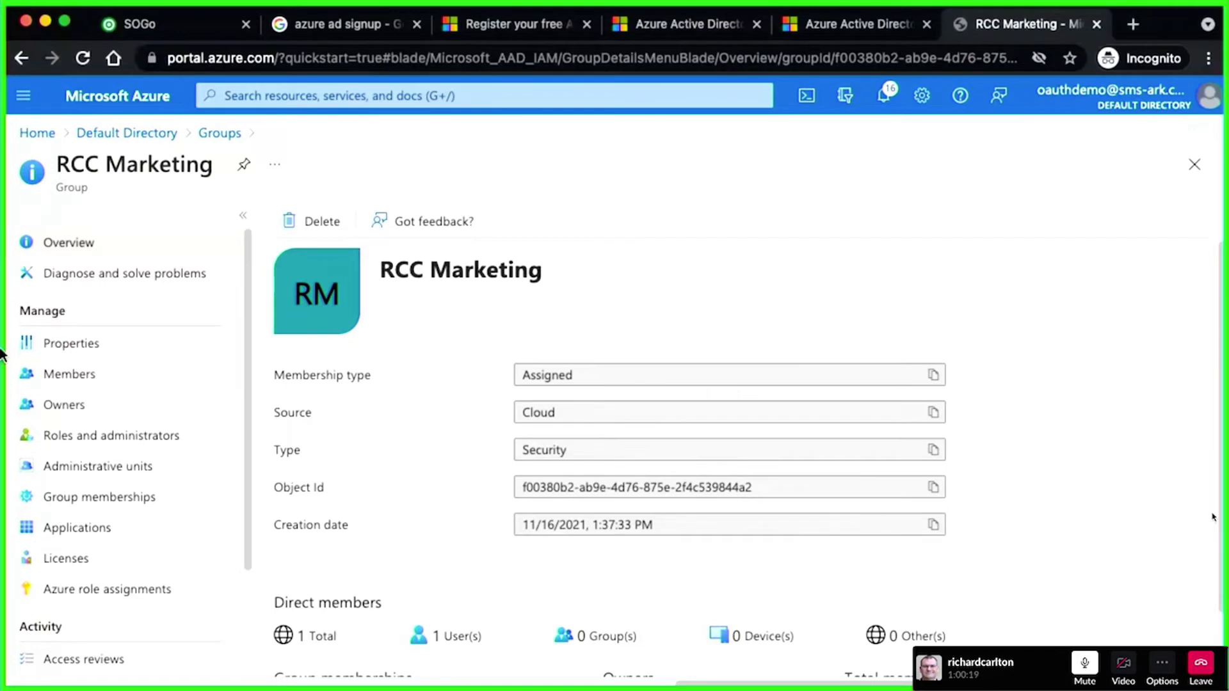
View the Default Directory's All users list of six users, then return to FileMaker
click(128, 132)
click(60, 375)
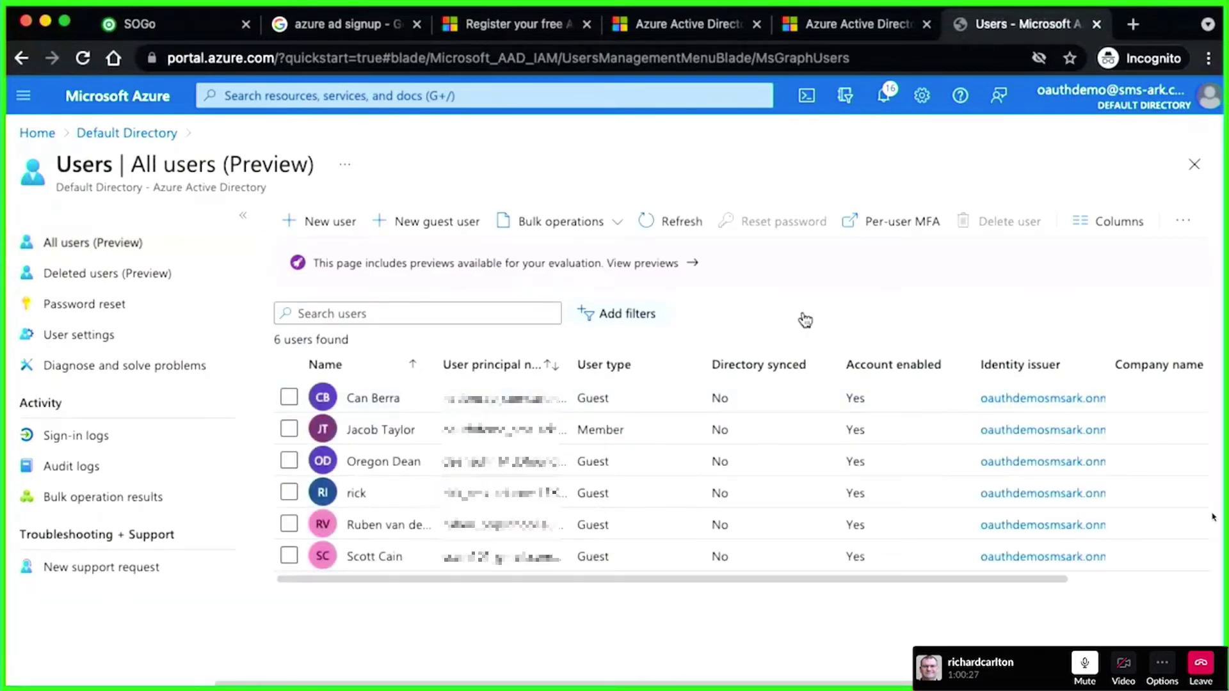
key(super+Tab)
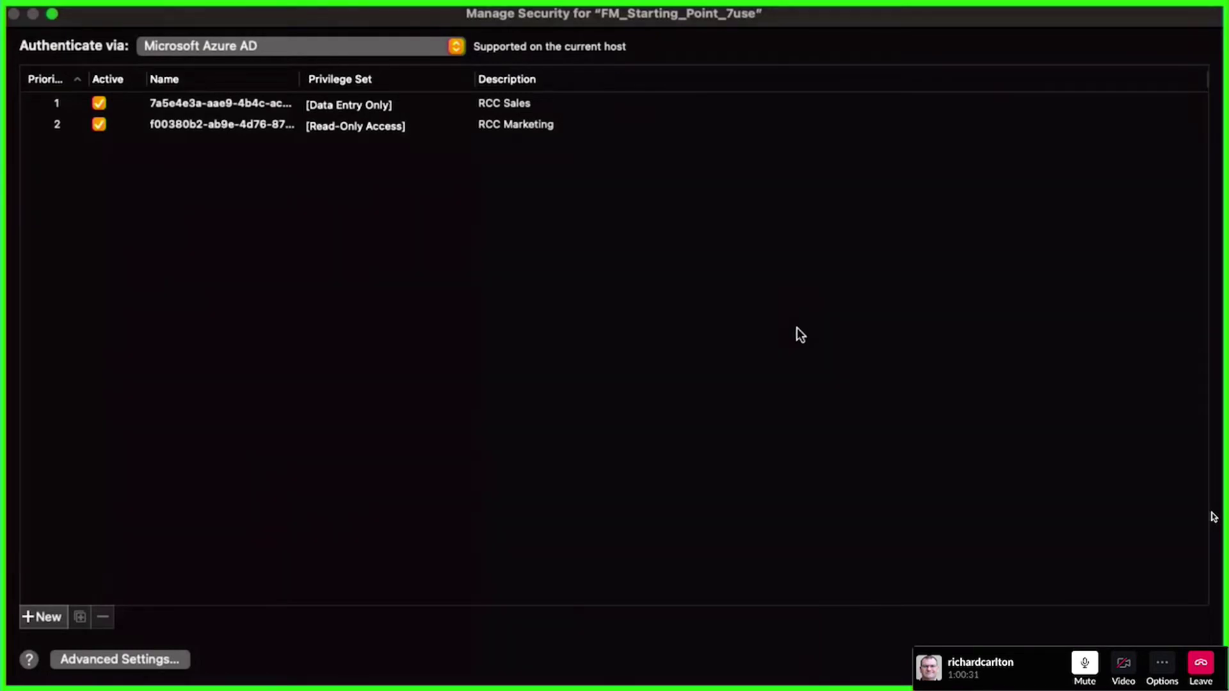
Close Manage Security back to the dashboard and switch away to the browser window
key(Escape)
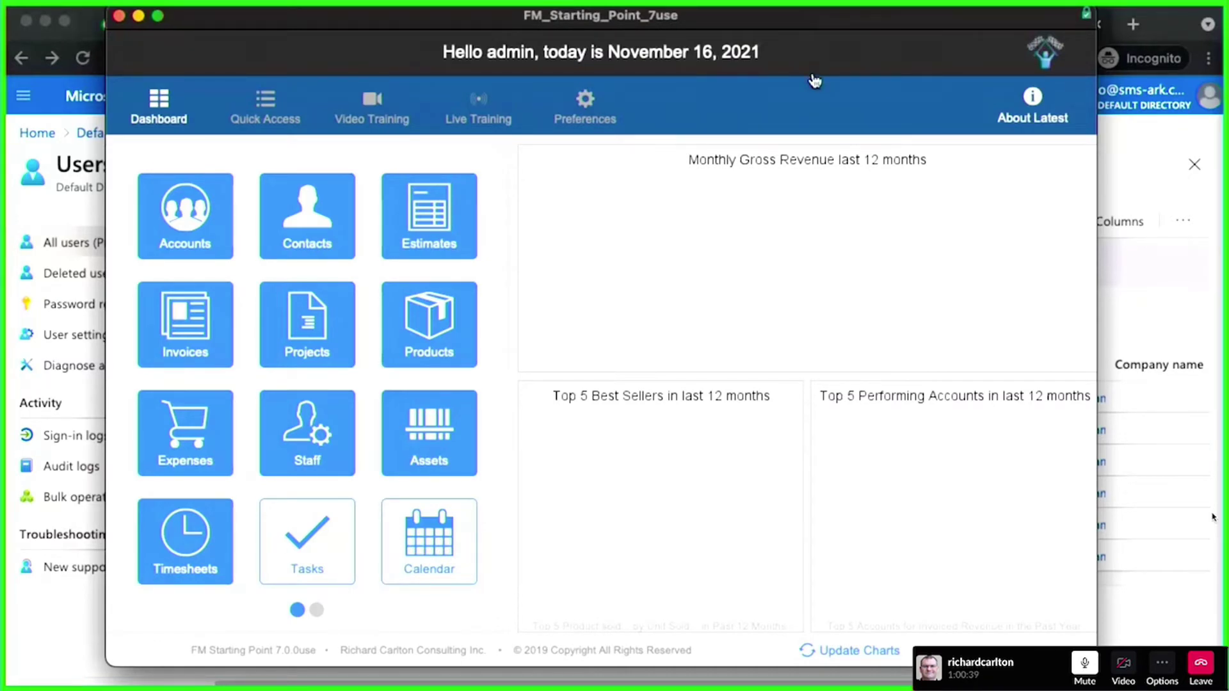
key(super+Tab)
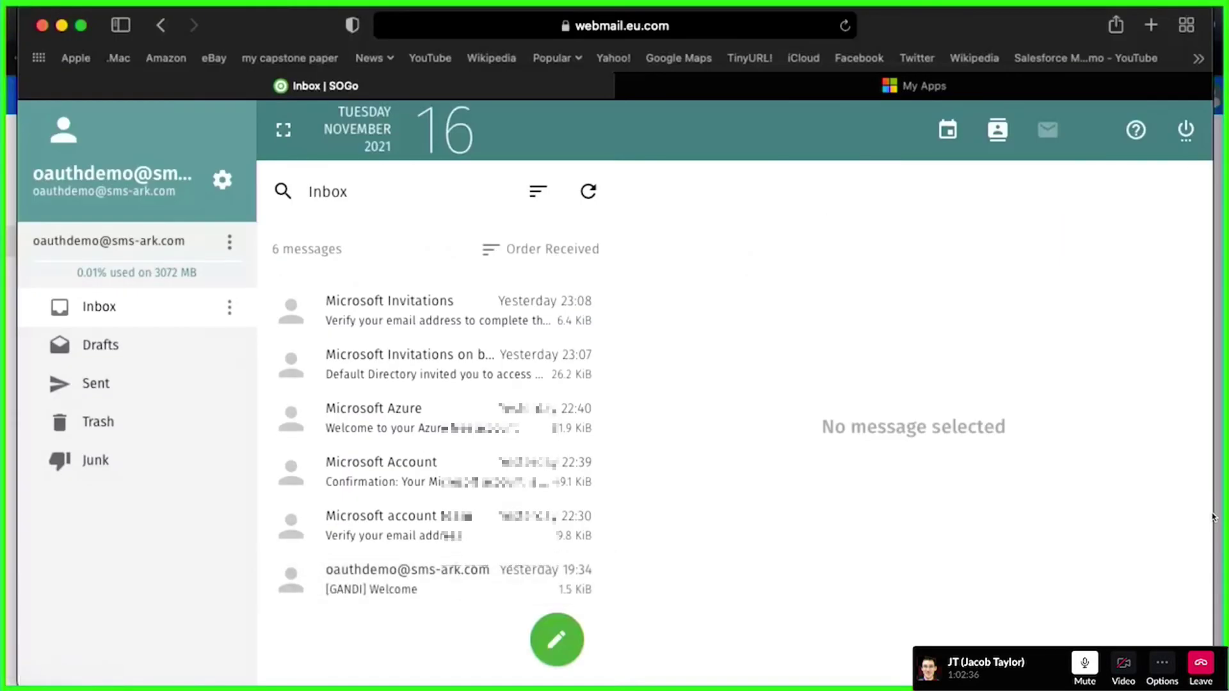
Check the signed-in account in My Apps, then open FM_Starting_Point_7use from dbw02.atrcc.com
key(ctrl+Tab)
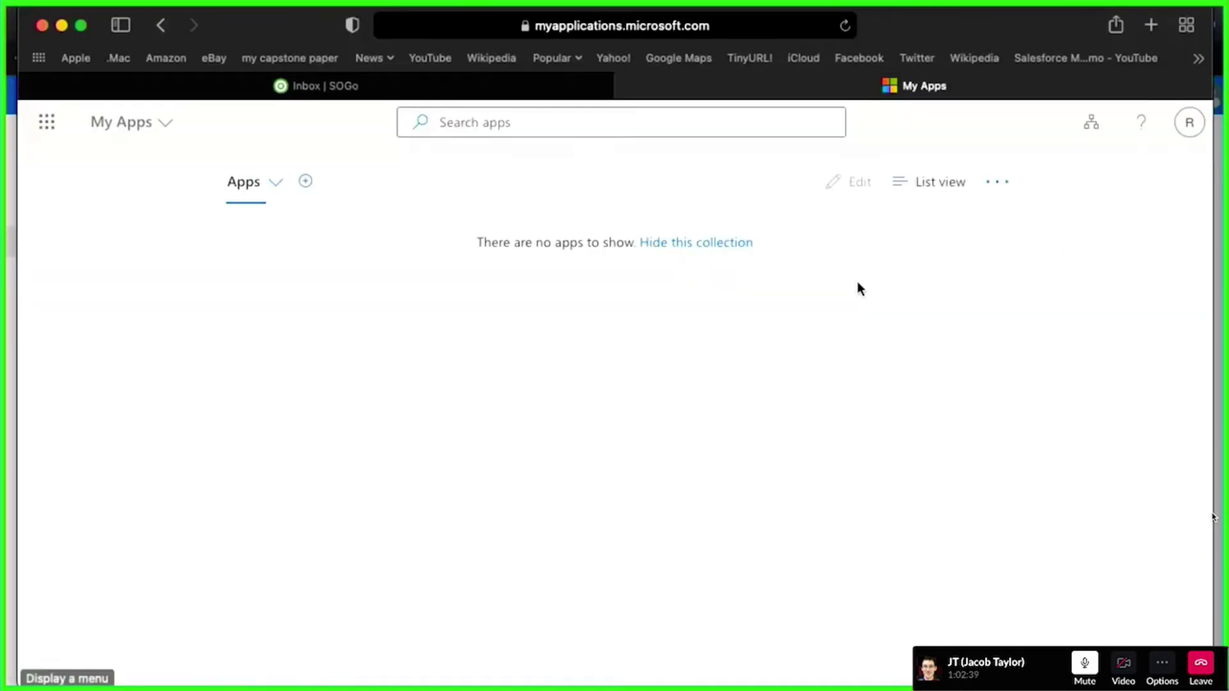
click(1201, 129)
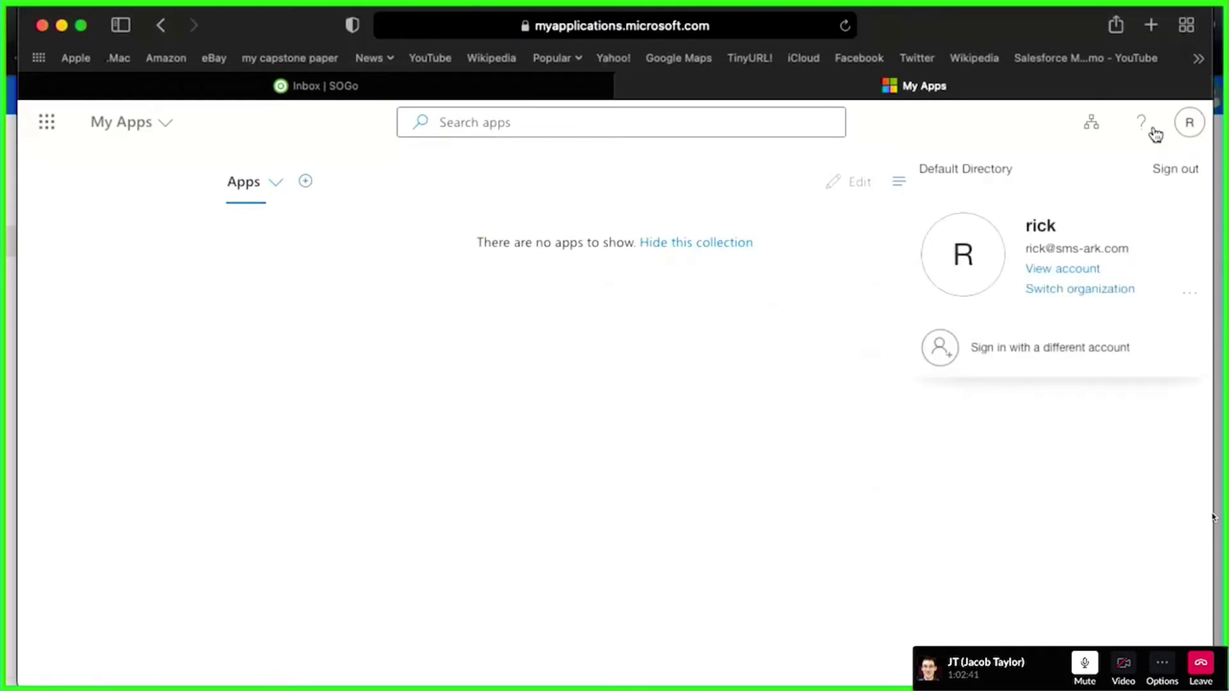
key(Escape)
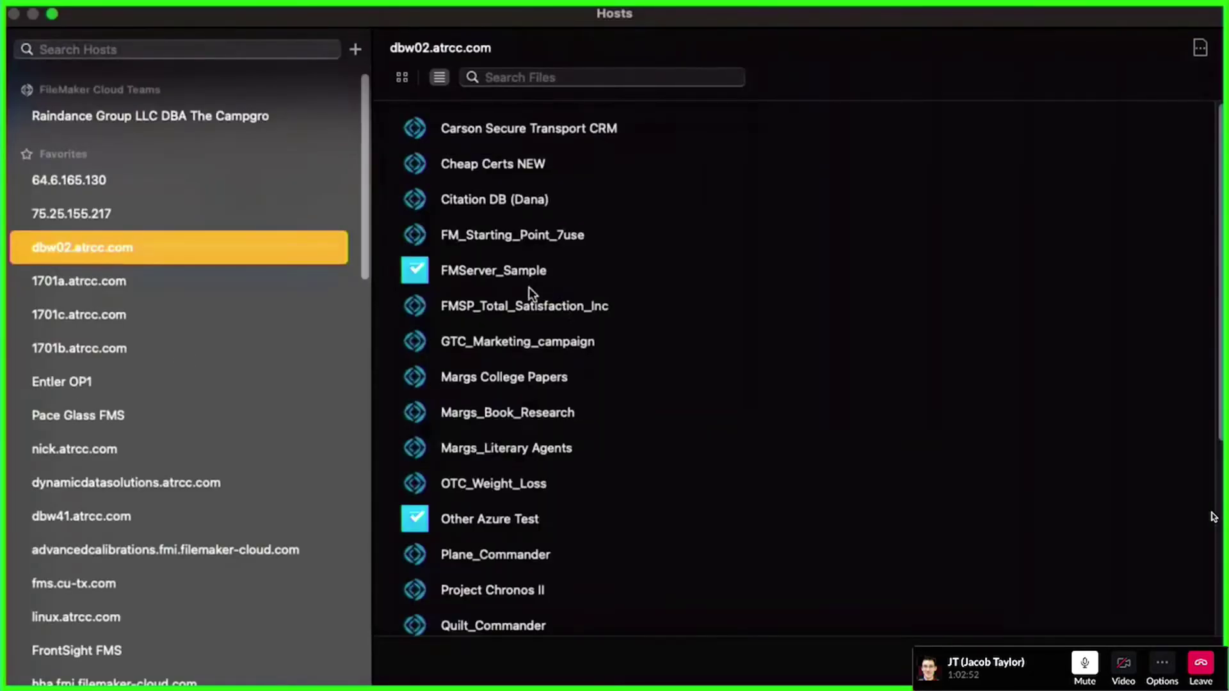
click(506, 238)
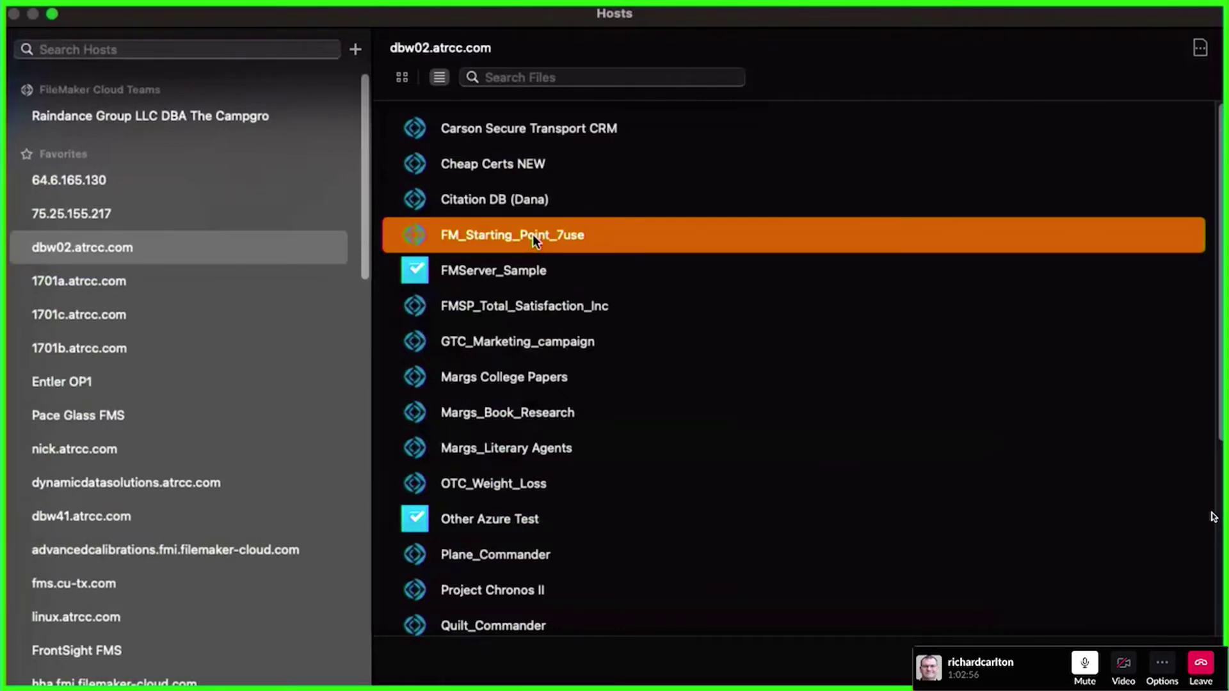
double_click(533, 234)
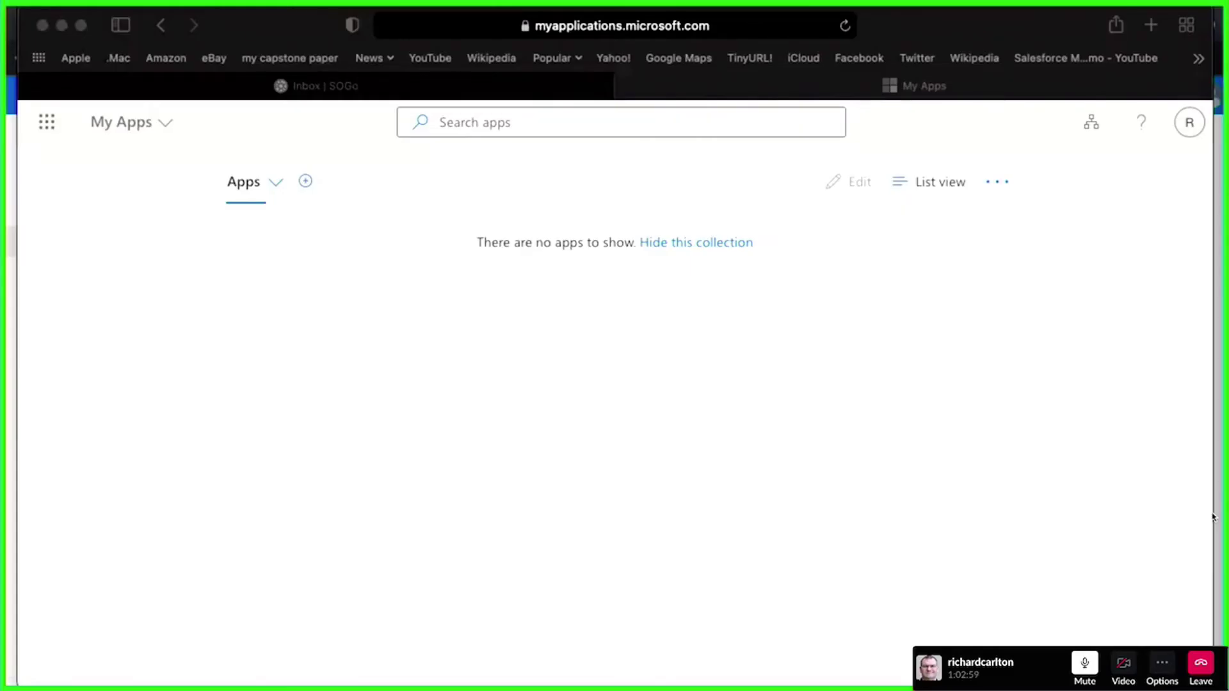
Choose Microsoft sign-in for the FileMaker file, enter the account e-mail, and continue
drag(778, 328, 541, 190)
click(482, 318)
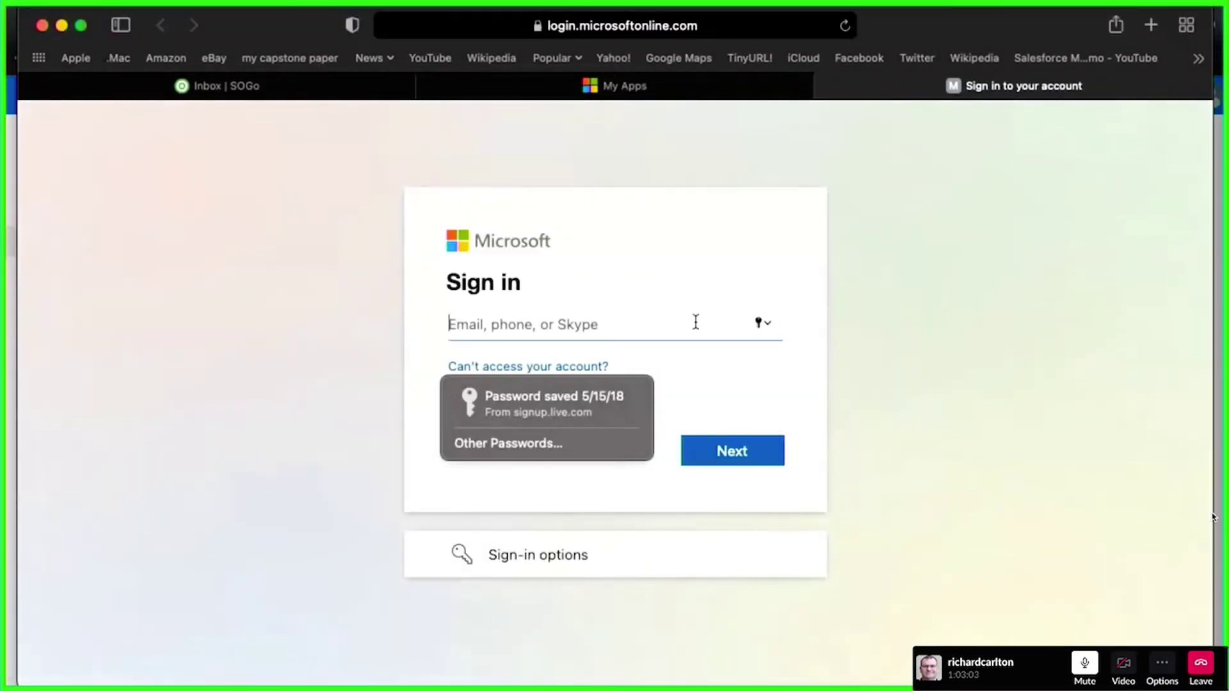
click(573, 235)
click(613, 324)
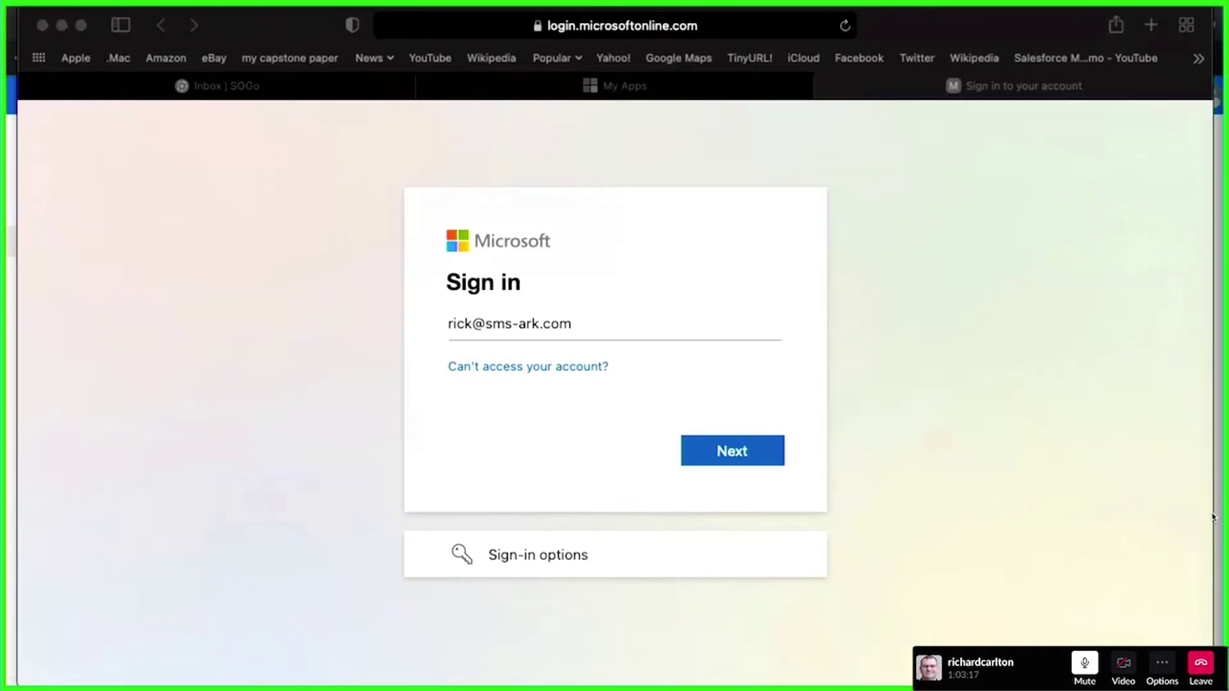
click(893, 243)
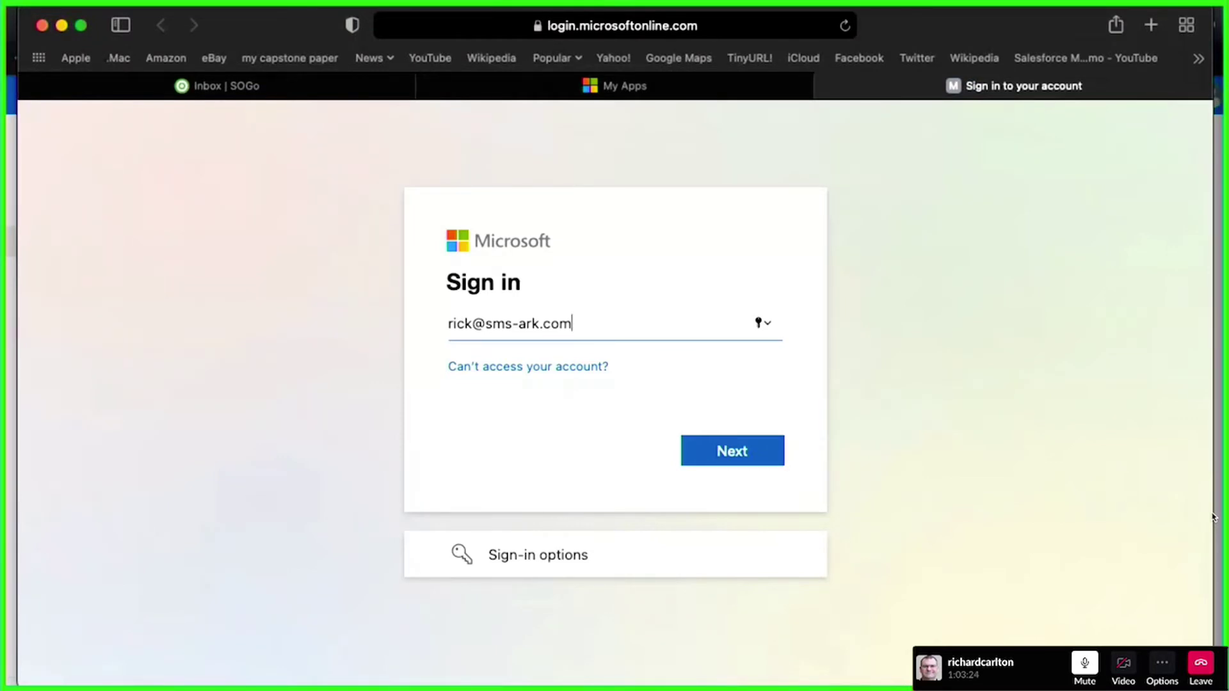
click(1213, 517)
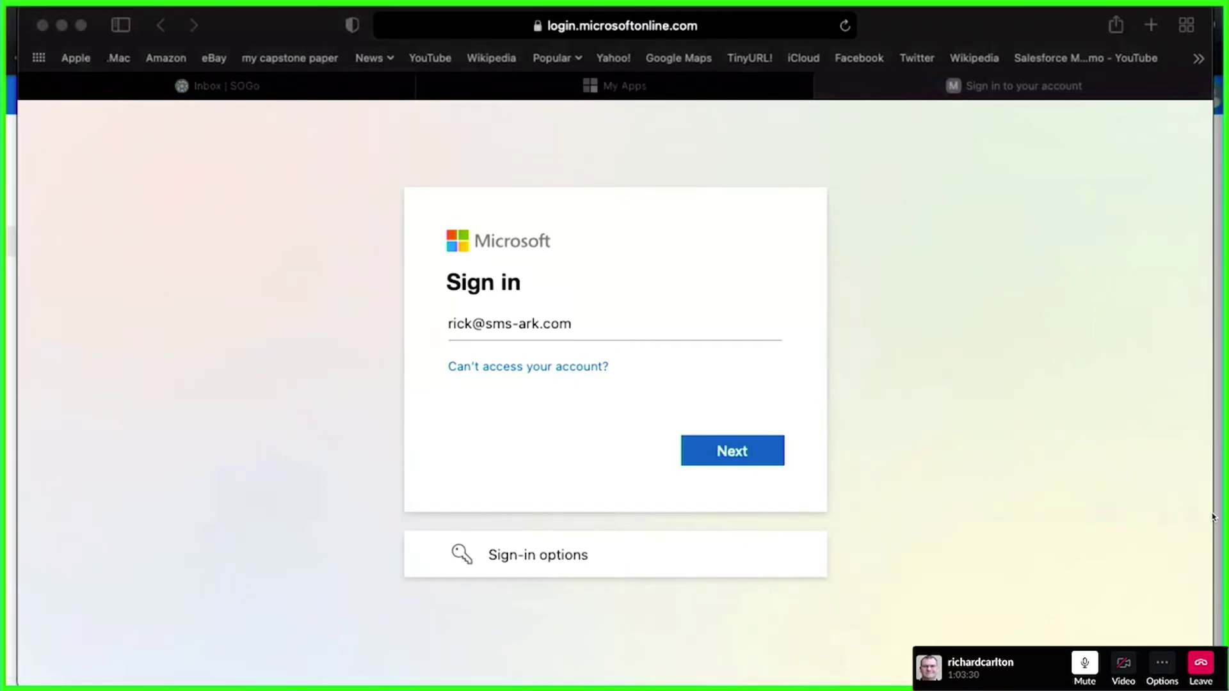
click(623, 321)
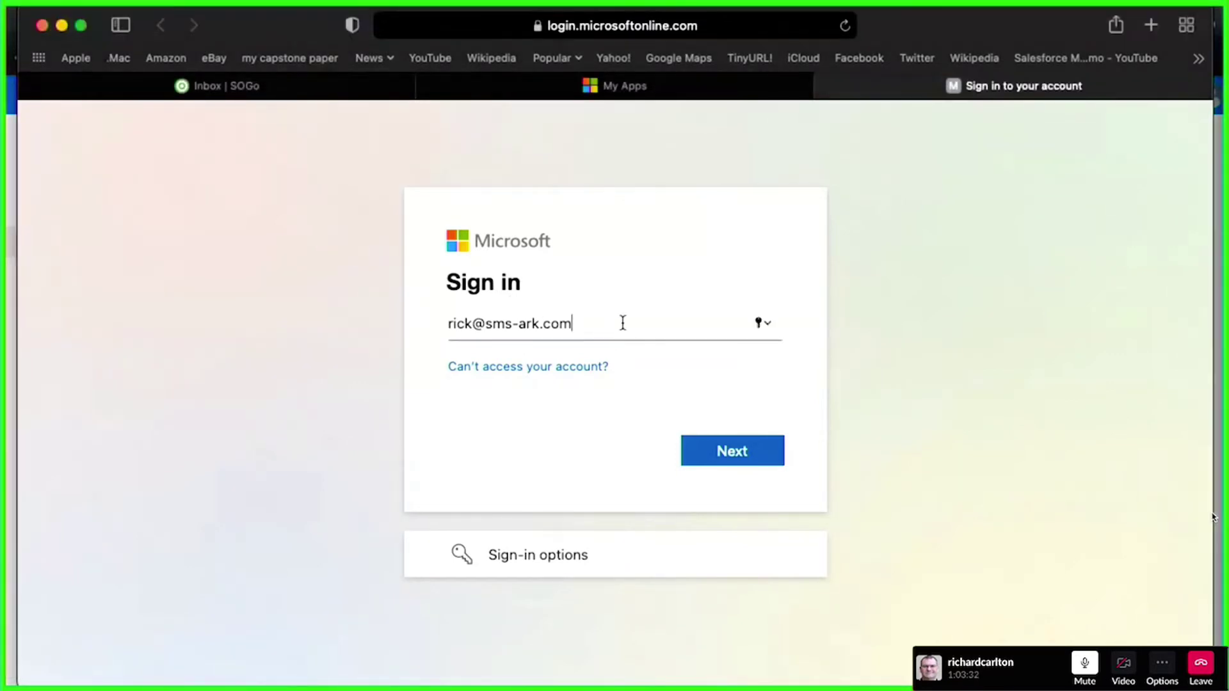
click(768, 462)
Paste the saved account password and submit the Microsoft sign-in
key(super+v)
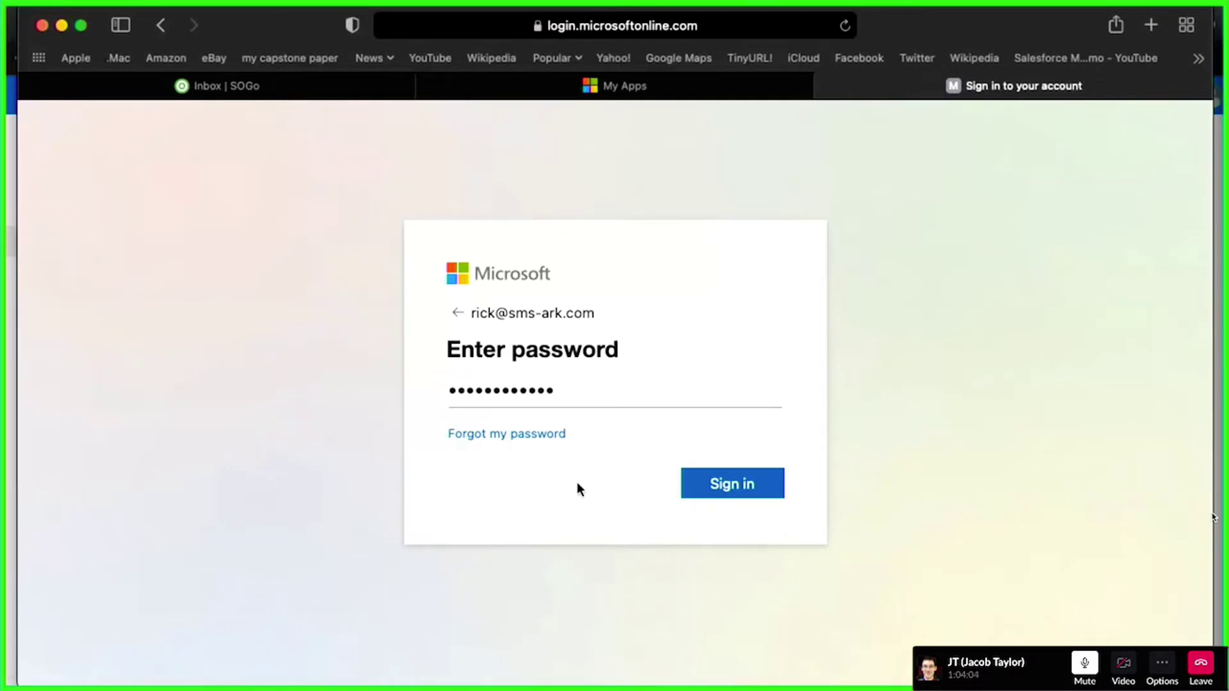
click(737, 487)
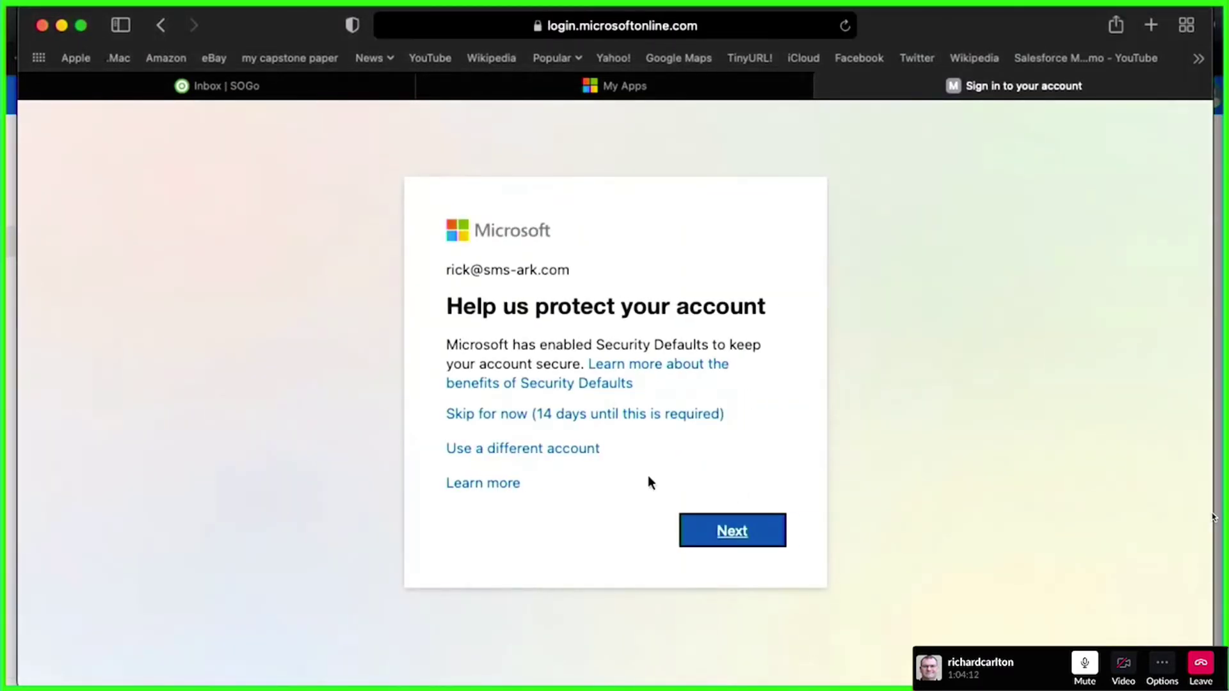
Skip the 'Help us protect your account' Security Defaults prompt for 14 days
click(559, 298)
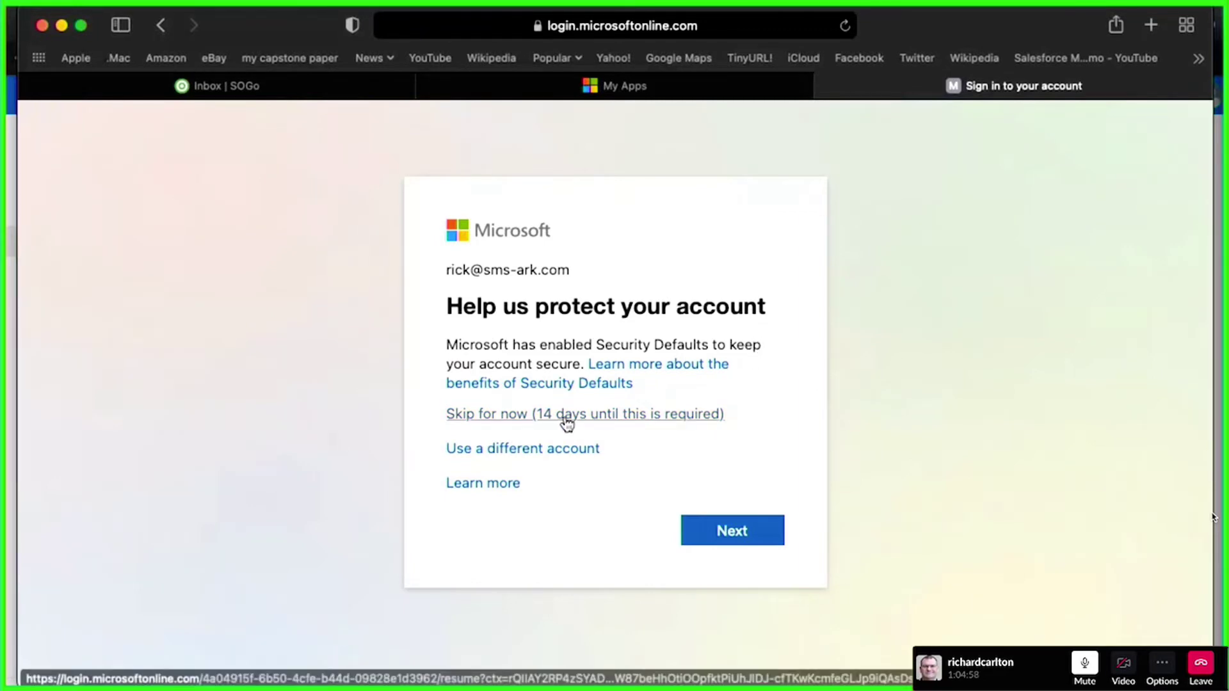
click(605, 414)
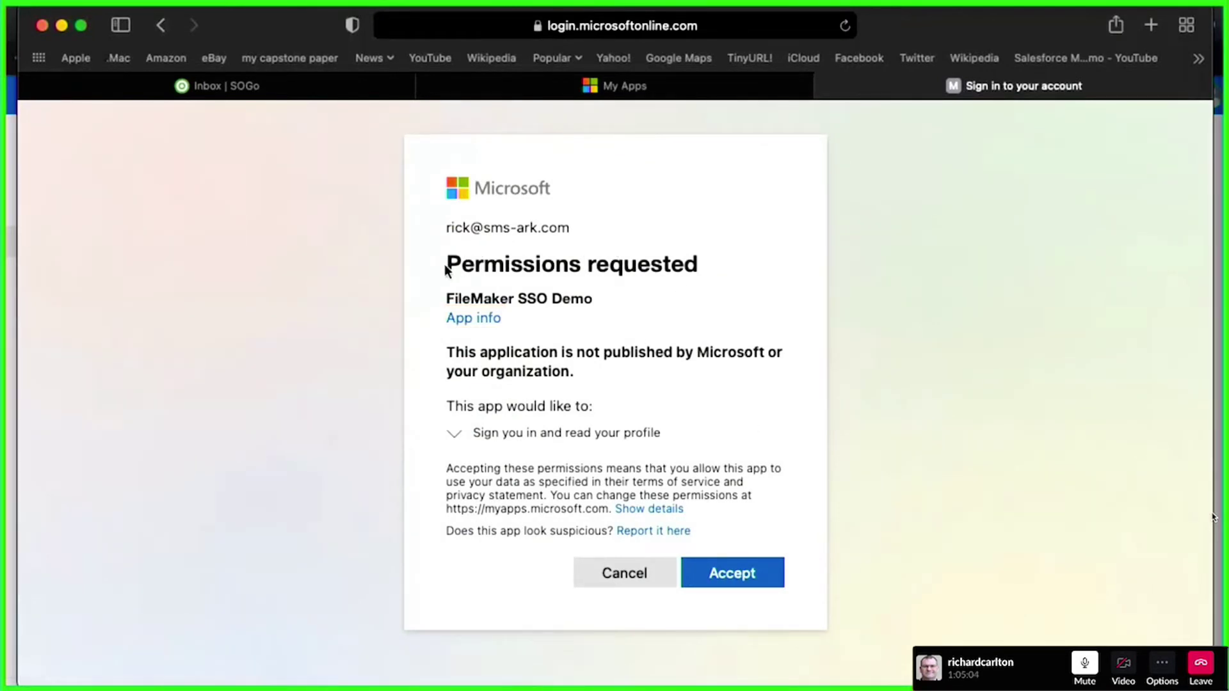
Accept the FileMaker SSO Demo app's requested sign-in and profile permissions
drag(444, 263, 787, 280)
drag(595, 311, 436, 296)
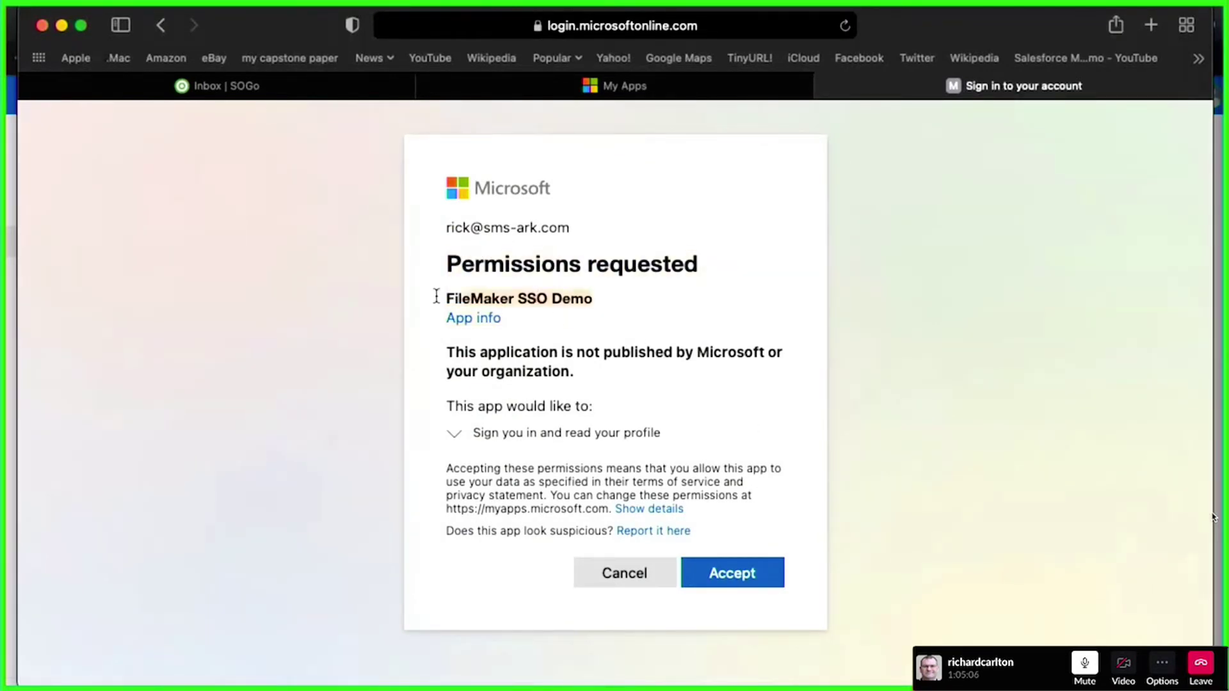
click(552, 301)
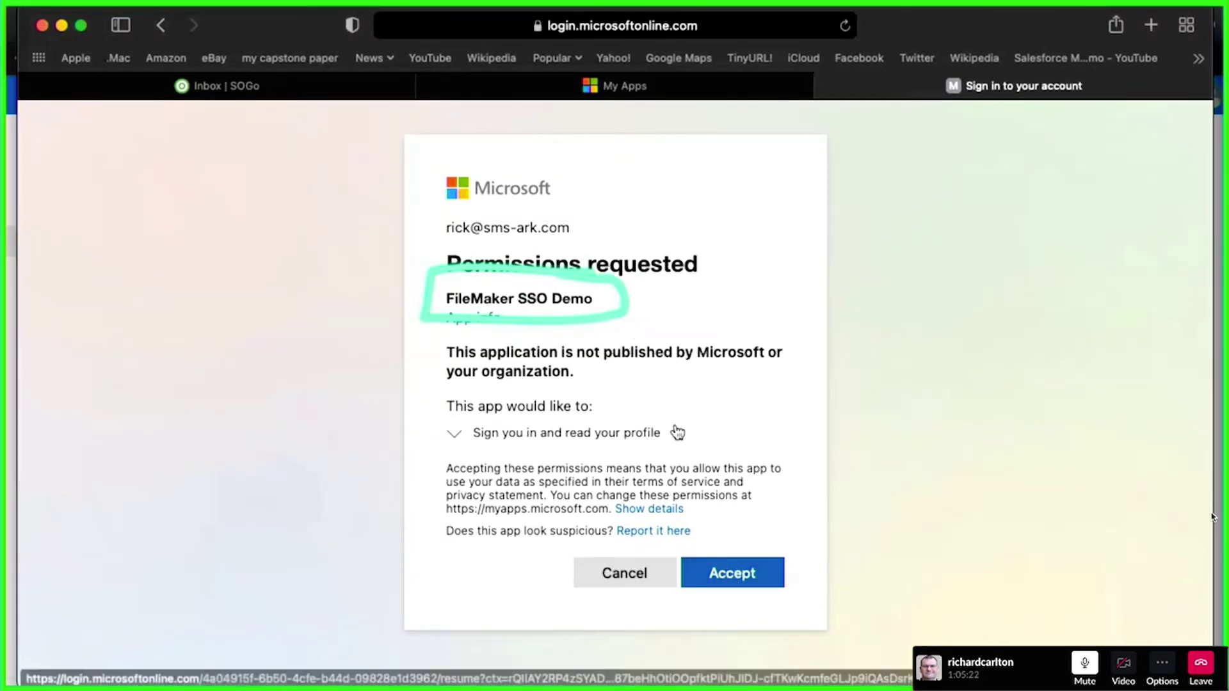
click(748, 579)
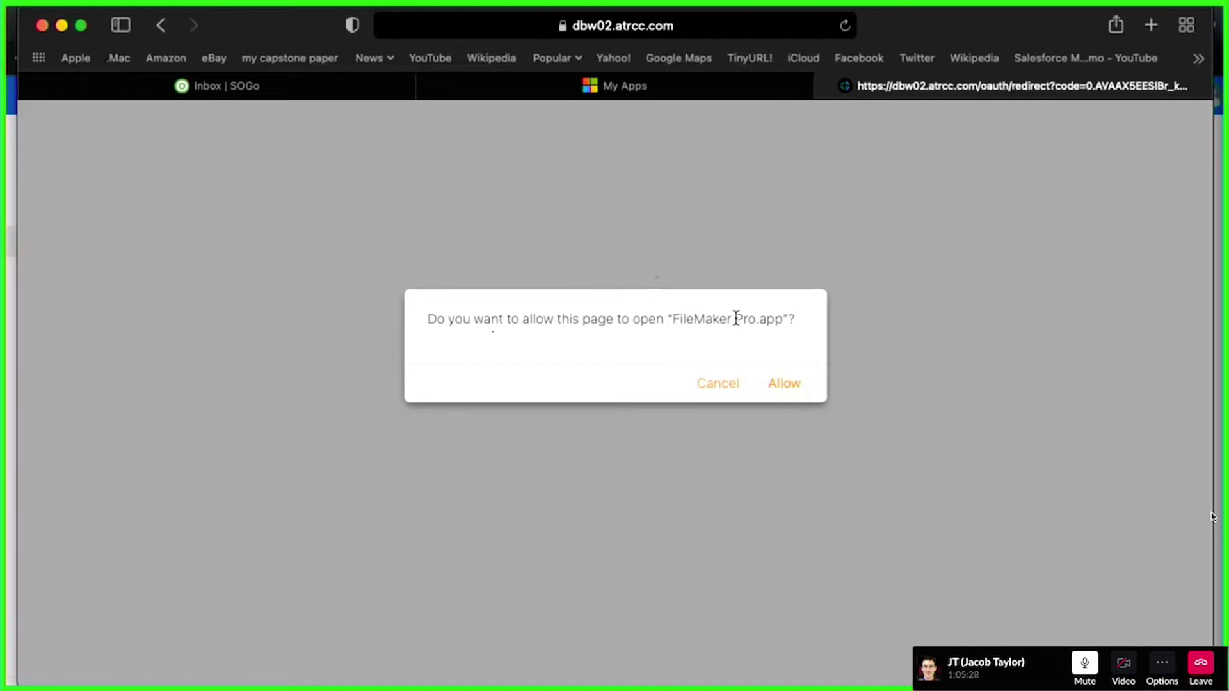
Allow the redirect to open FileMaker Pro.app and move the sign-in prompt near the top
click(784, 385)
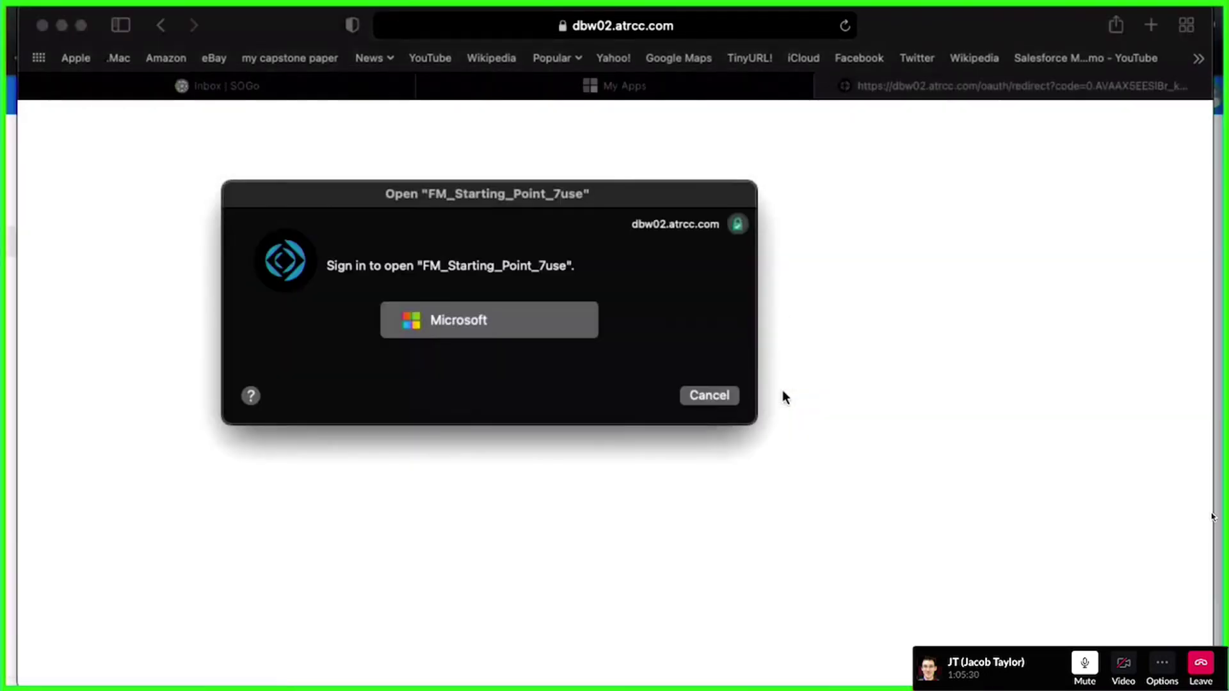
click(782, 391)
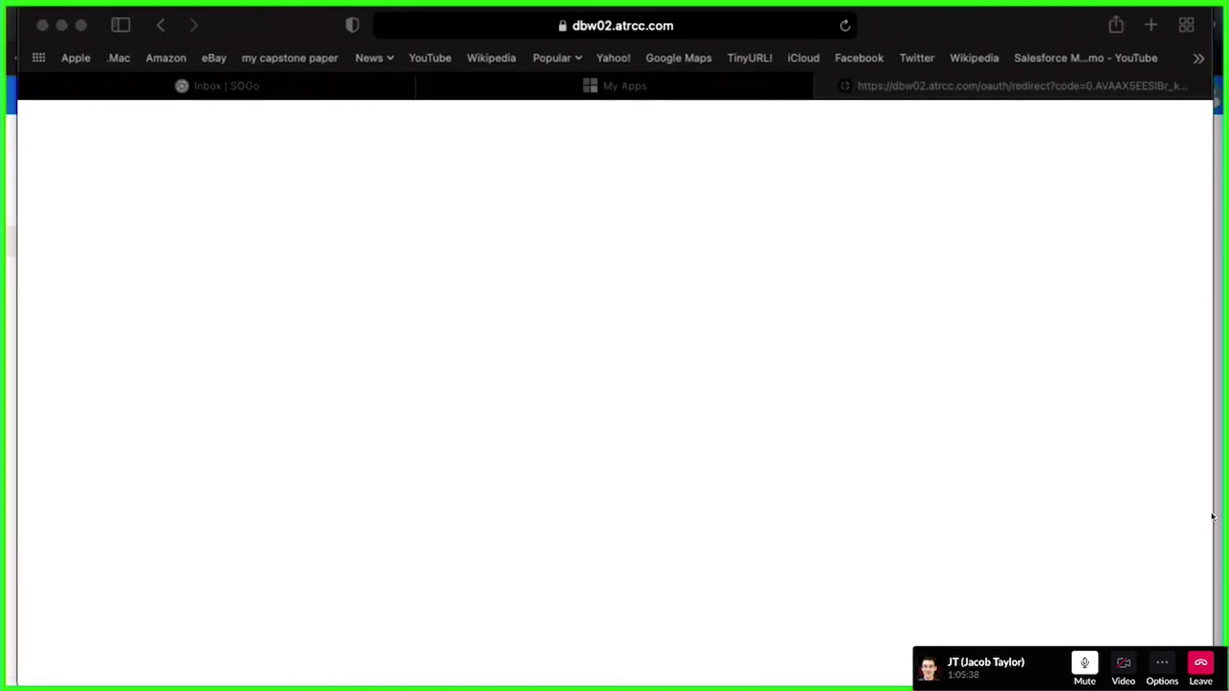
drag(832, 285, 642, 220)
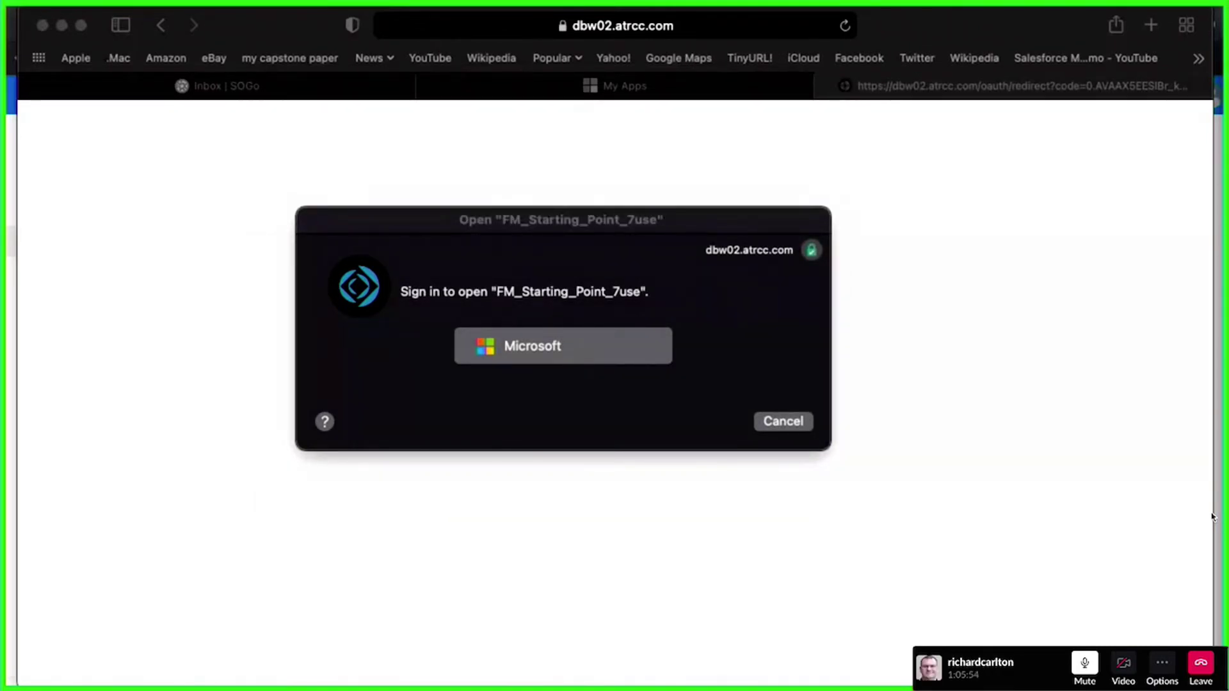
drag(630, 224, 667, 116)
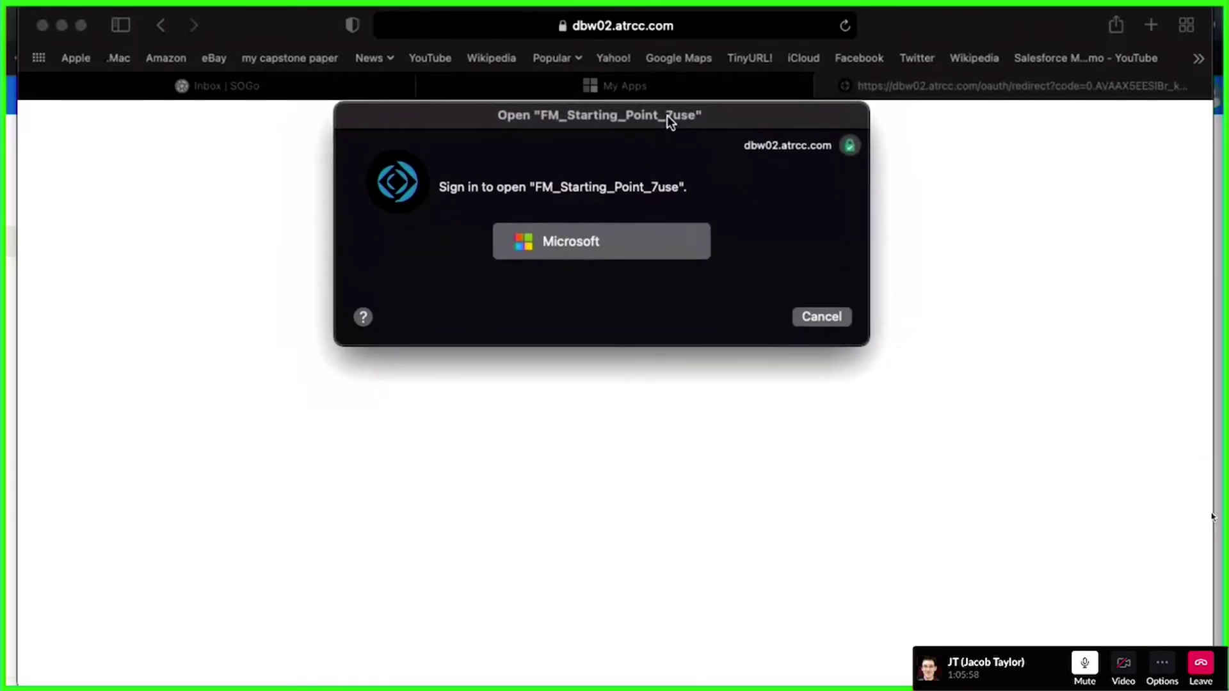
Cancel the FileMaker prompt and open Default Directory > Groups > RCC Sales > Members
click(811, 317)
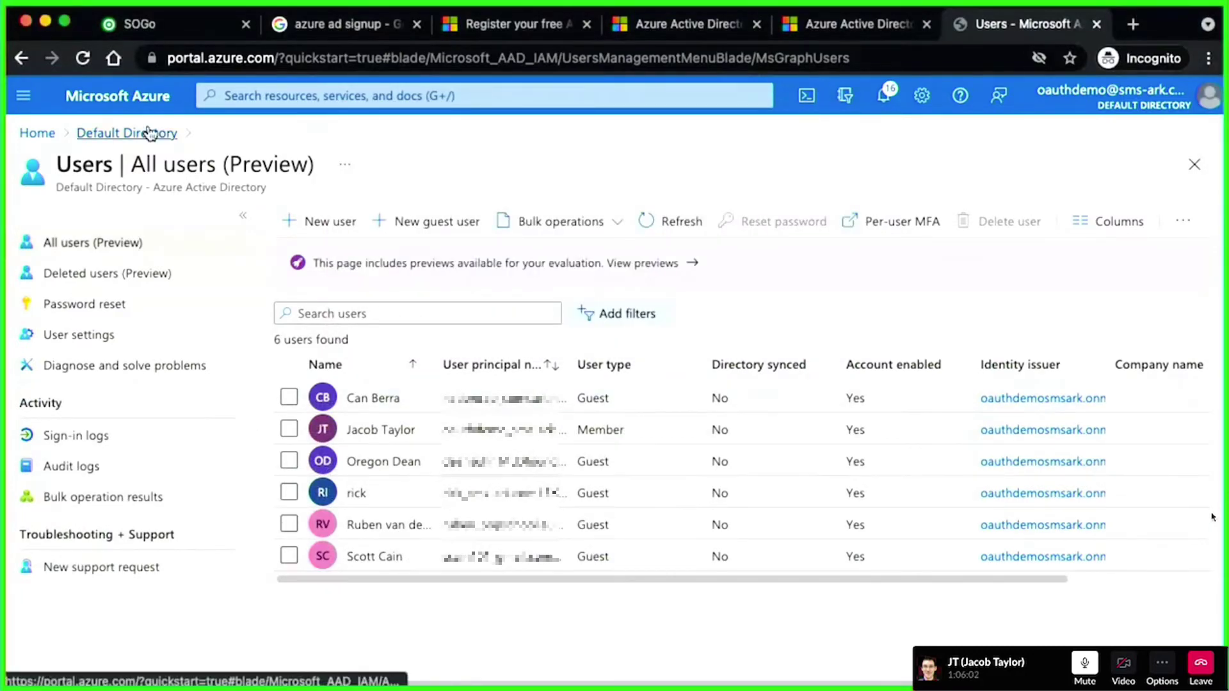
click(143, 132)
click(88, 407)
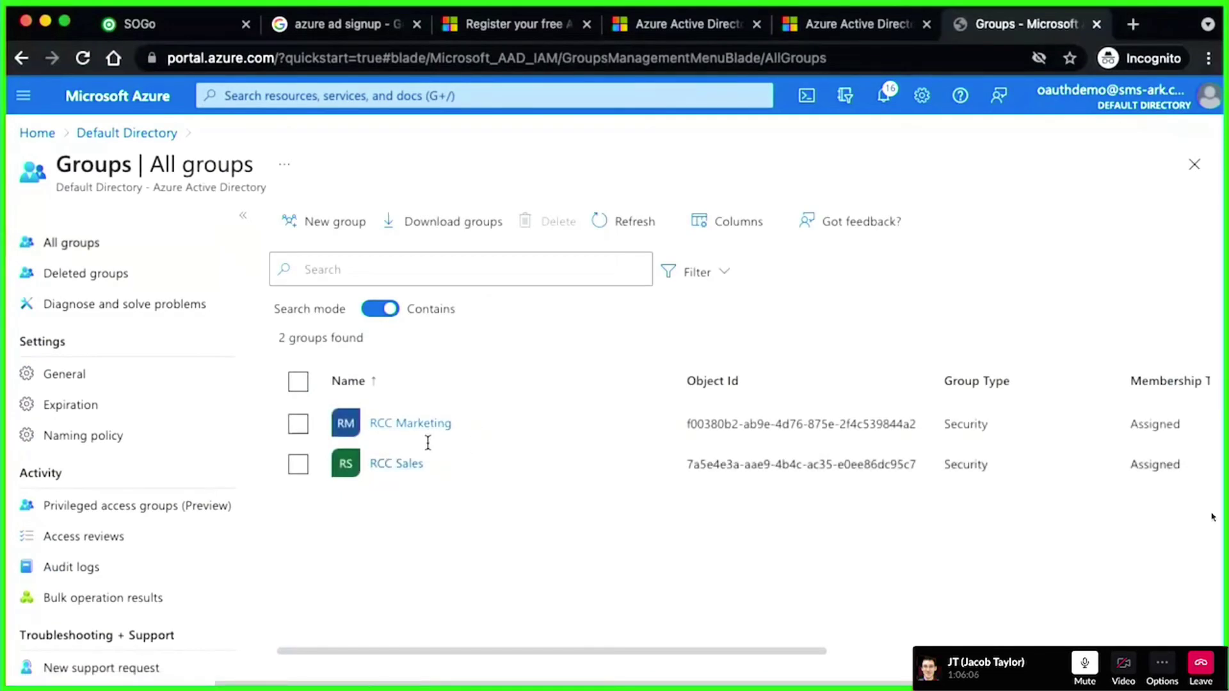
click(442, 467)
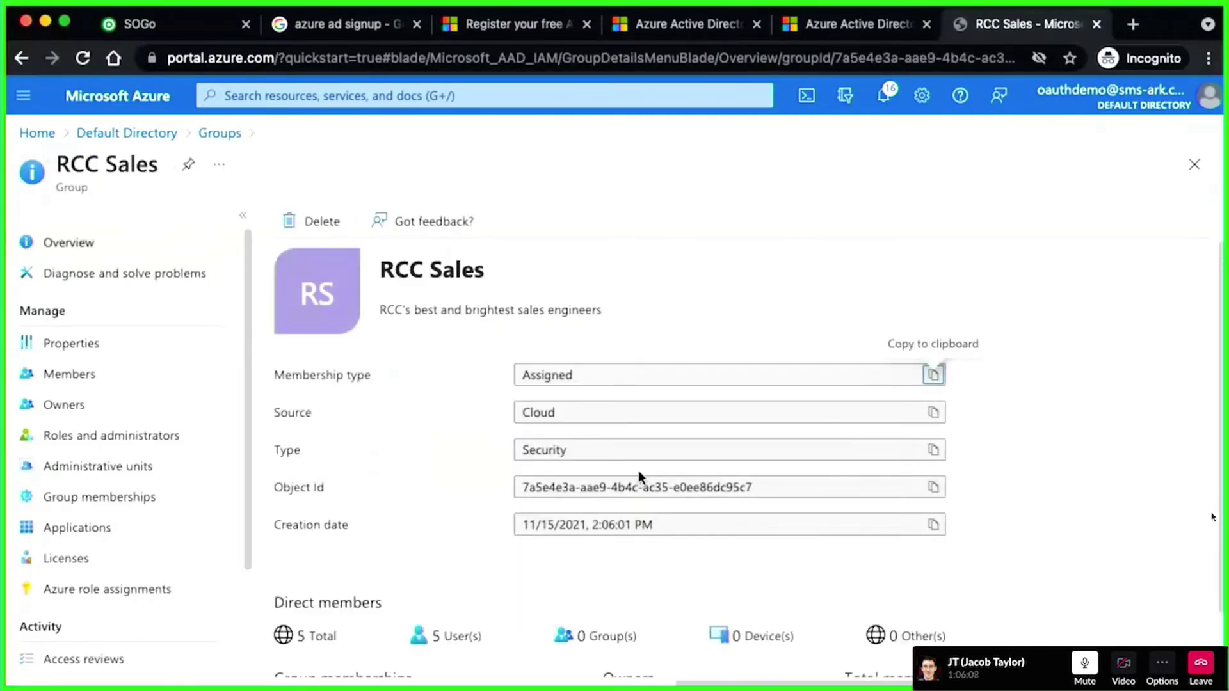
scroll(1092, 377, down, 2)
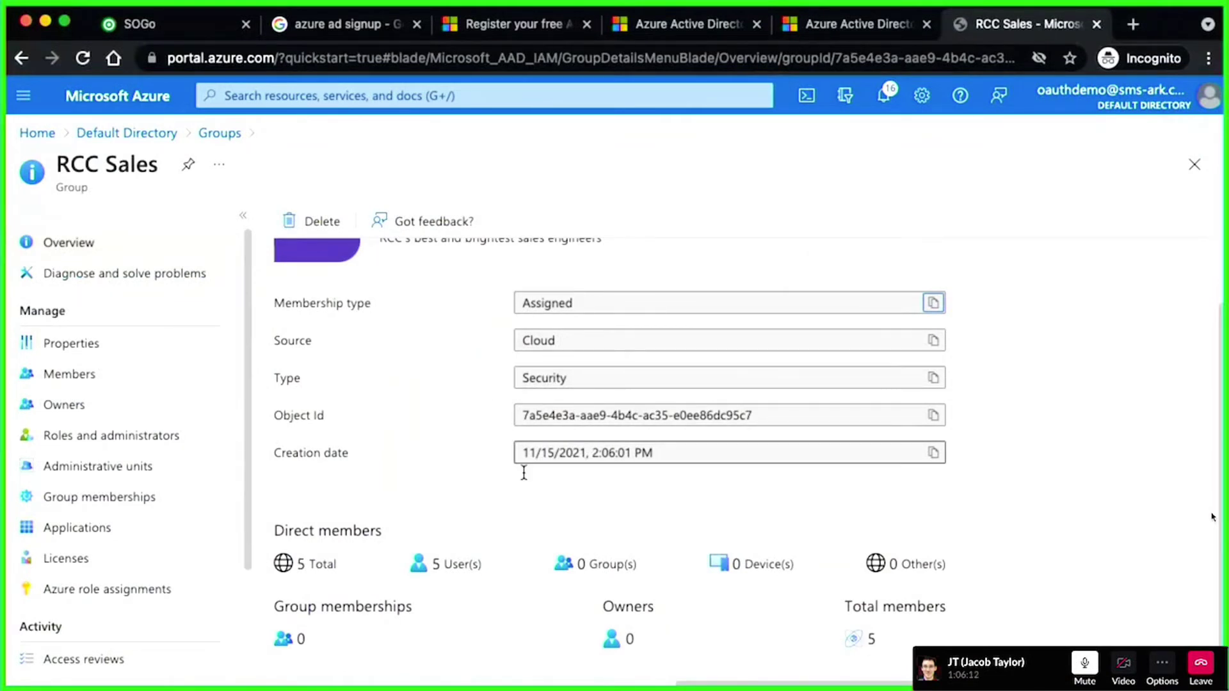
scroll(361, 350, up, 2)
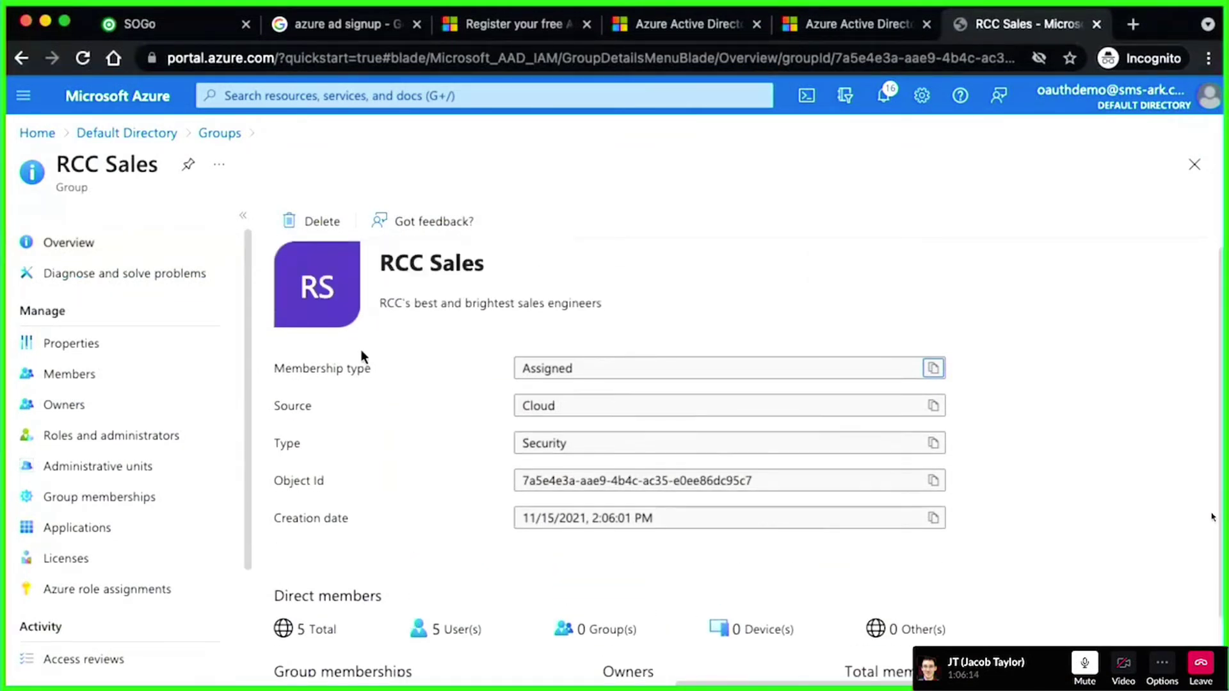
click(110, 374)
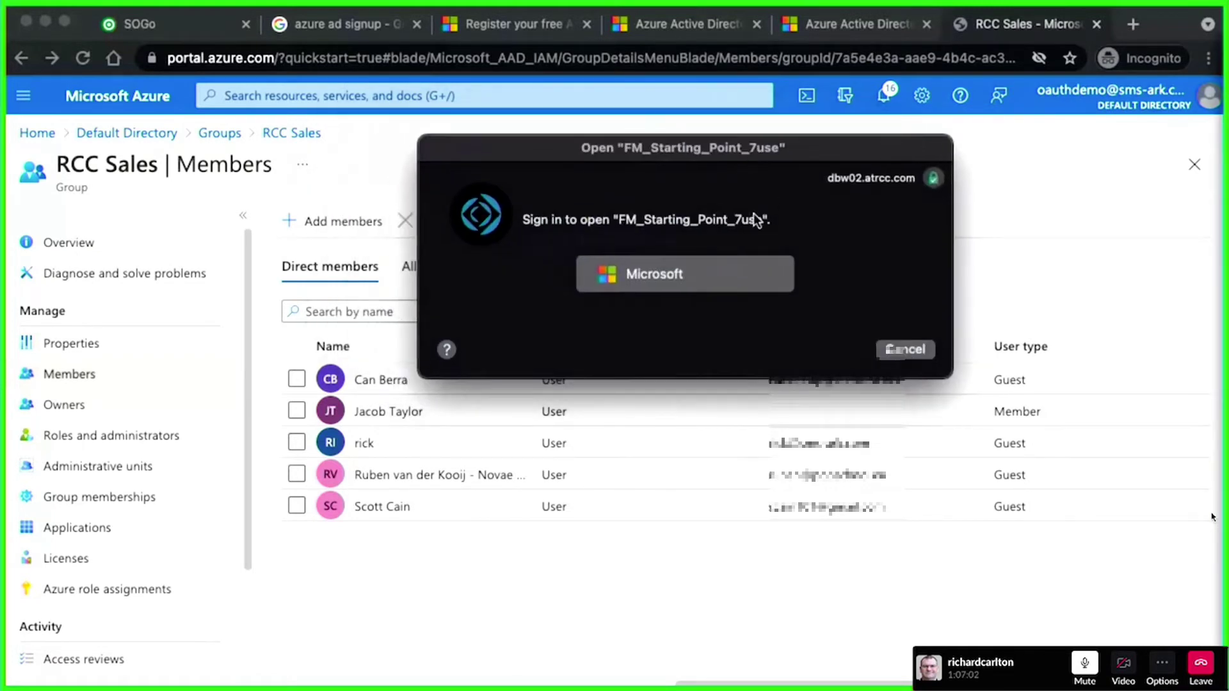
Start Microsoft sign-in for the file and enter the account e-mail, correcting typos
click(689, 273)
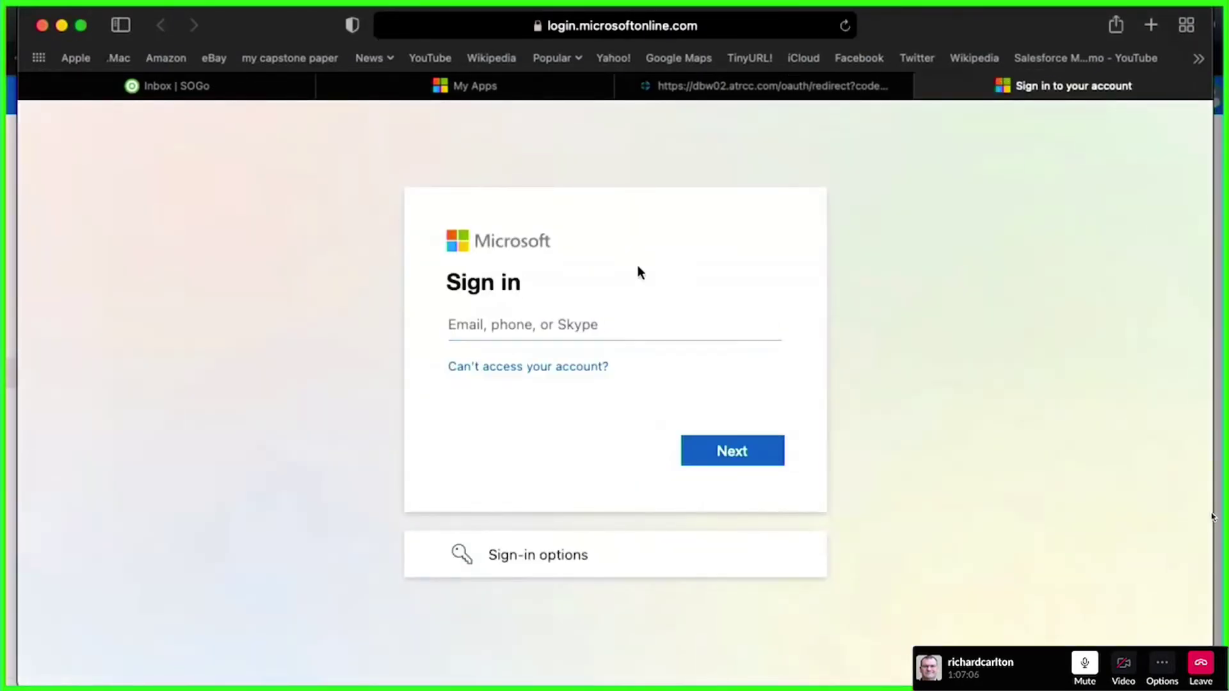
click(589, 325)
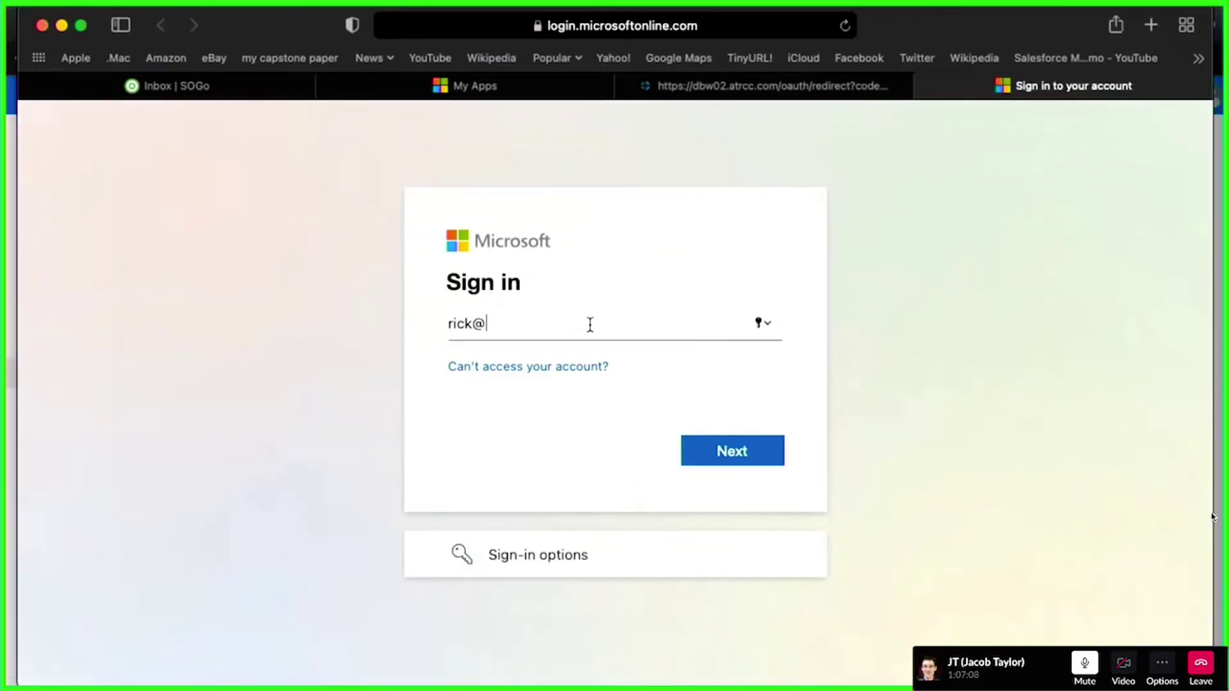
key(Return)
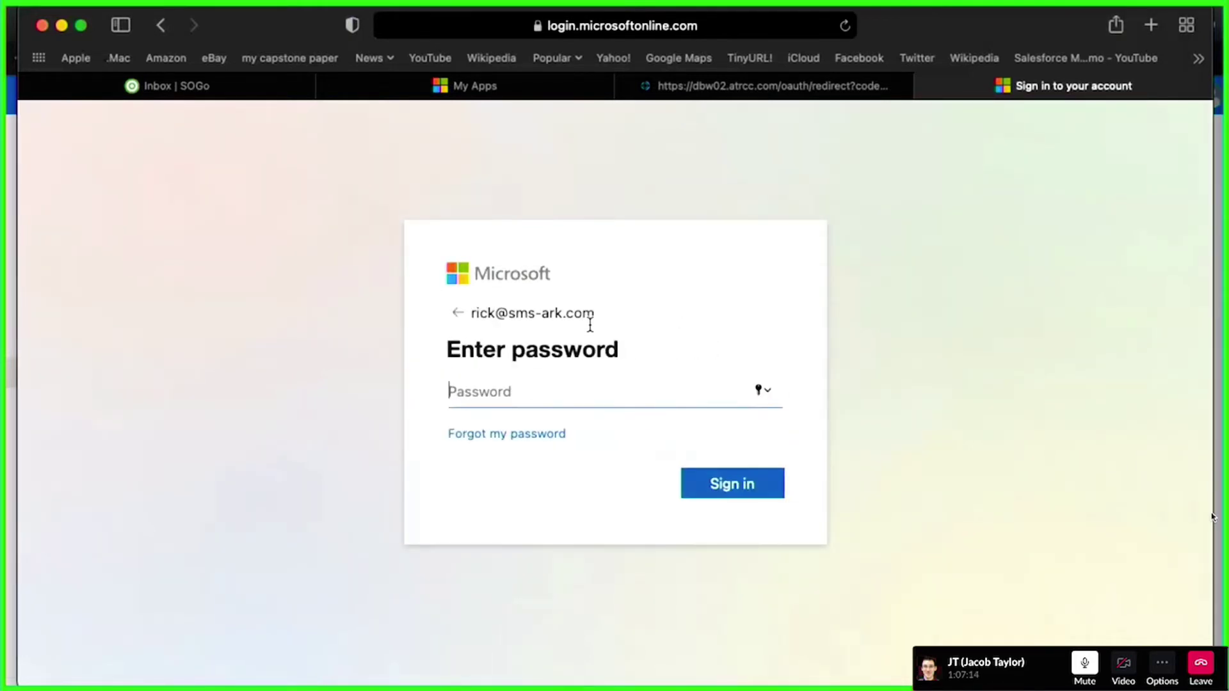
Enter the password, skip security setup, stay signed in, and allow opening FileMaker Pro.app
key(super+v)
key(Return)
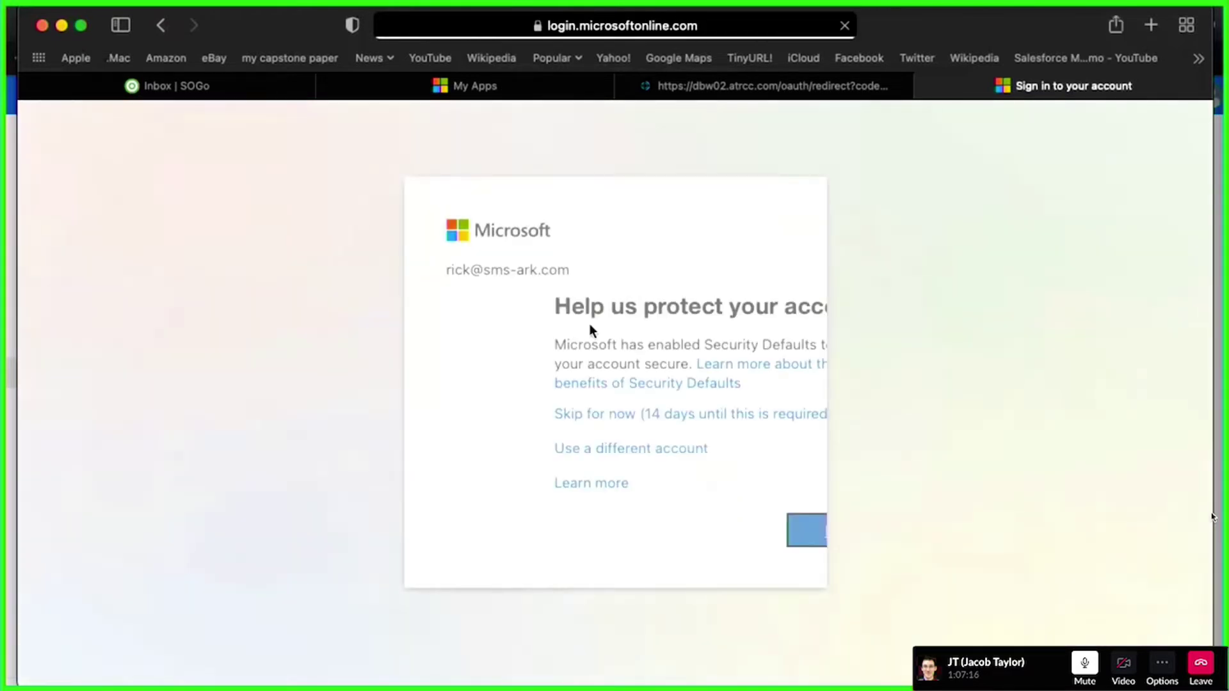
click(556, 415)
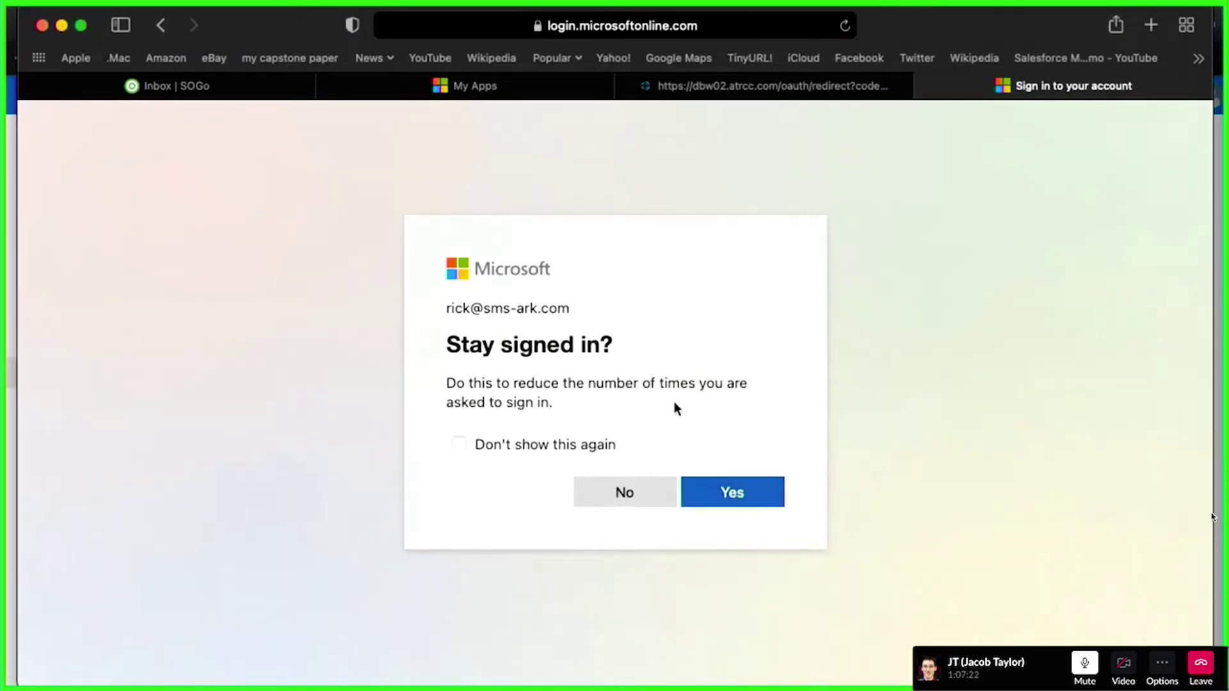
click(515, 455)
click(735, 493)
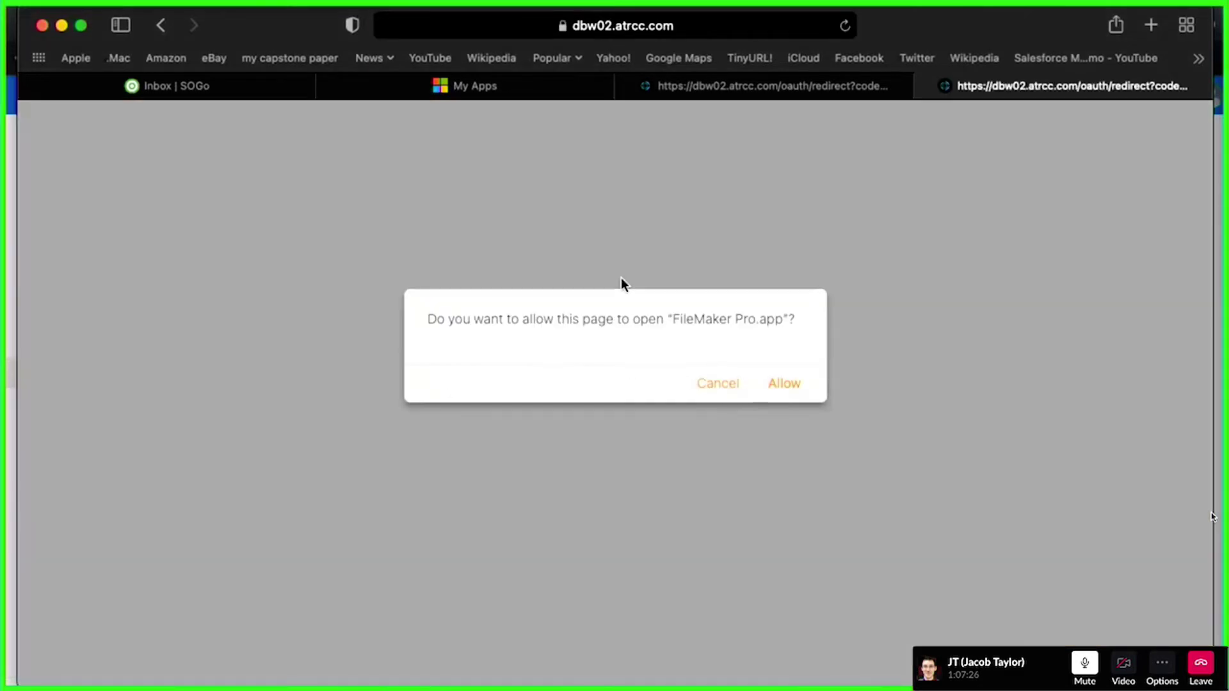
click(778, 382)
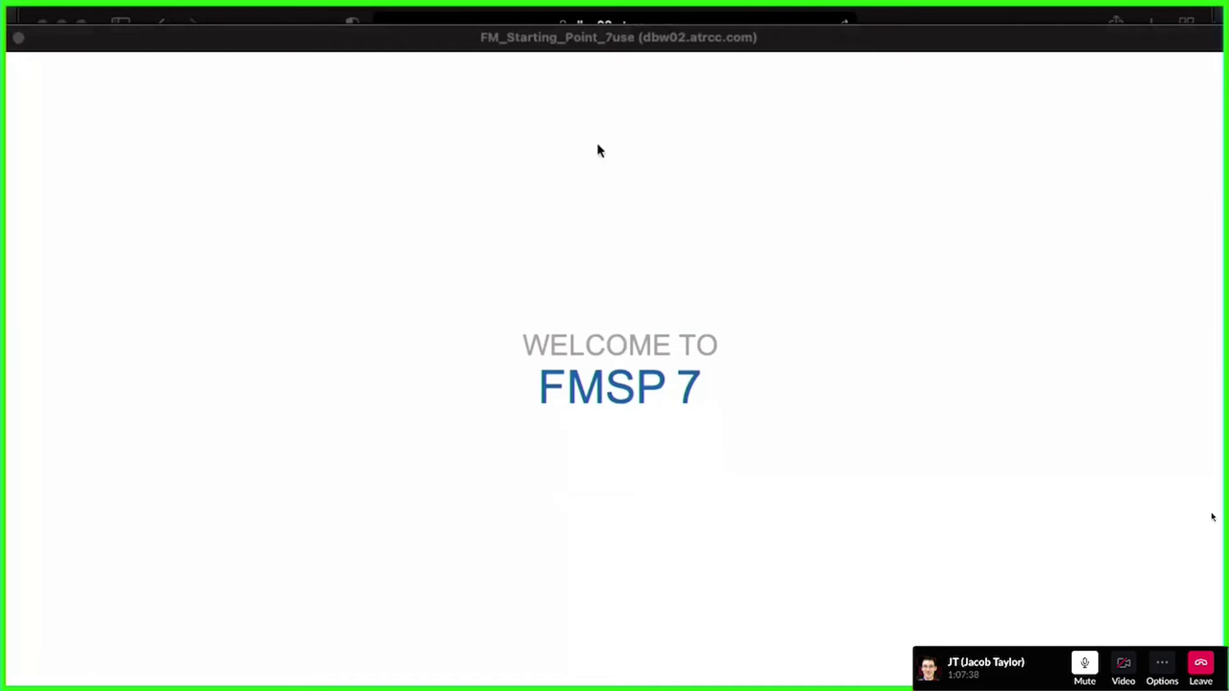
Review the clients connected to FM_Starting_Point_7use, then switch back to the Azure window
mouse_move(617, 36)
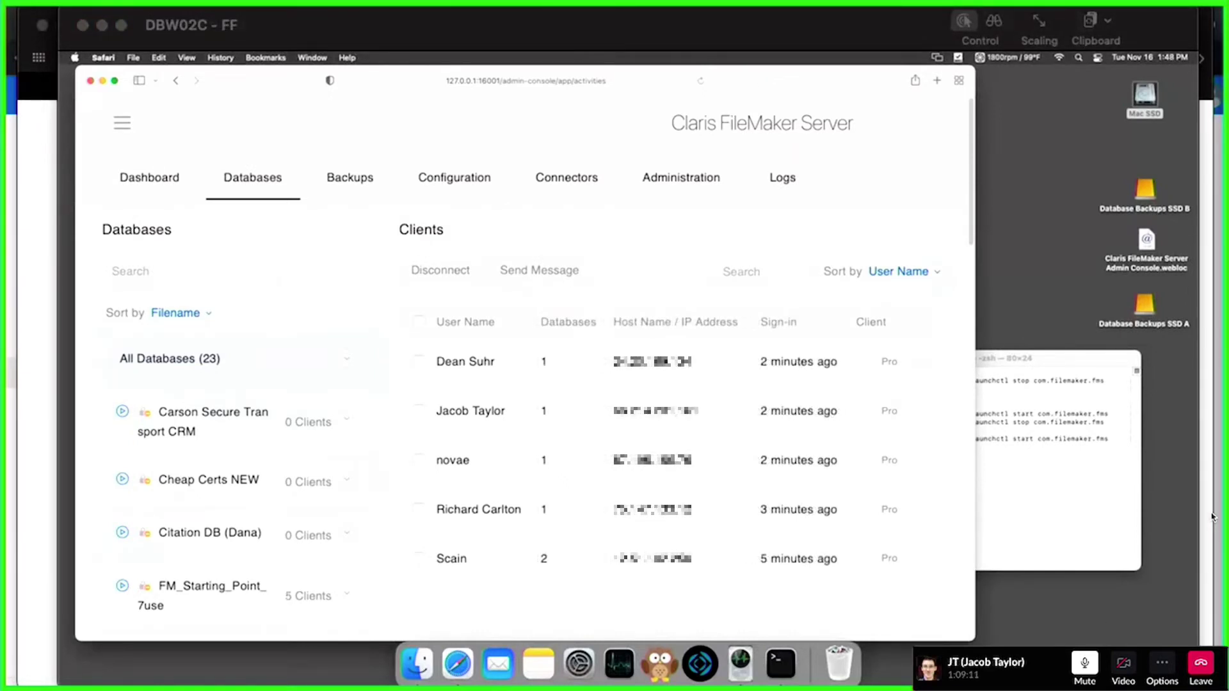
key(super+Tab)
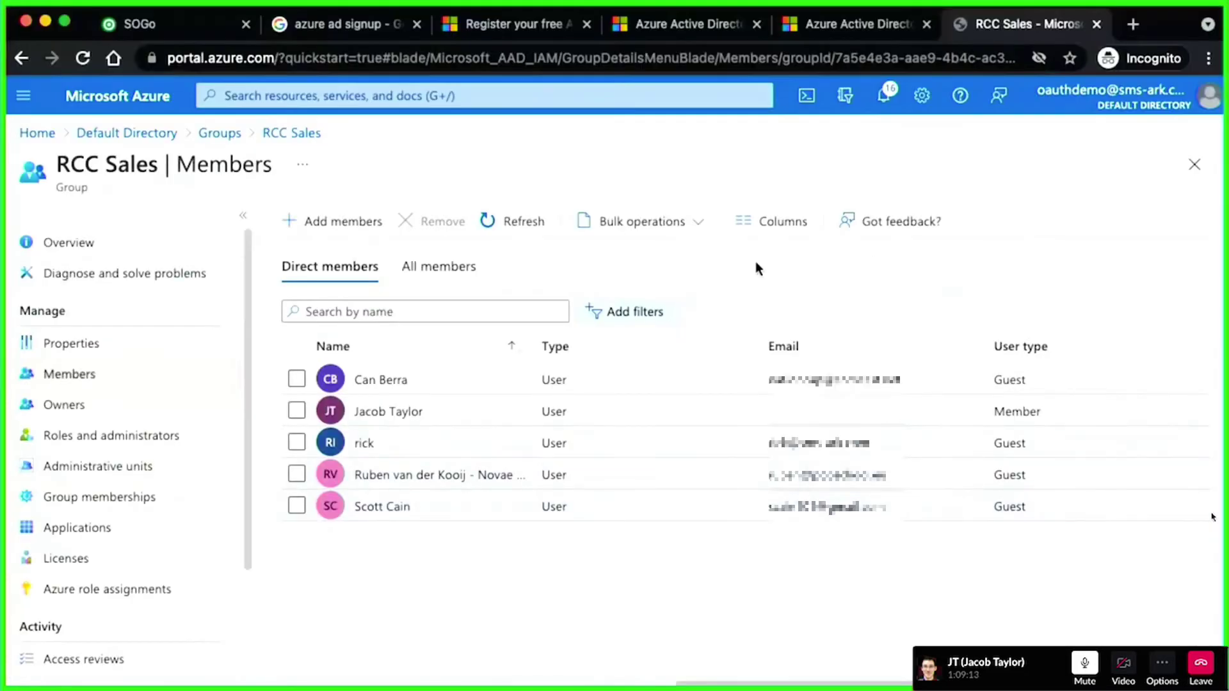
Check the RCC Sales overview and the licence requirement on its Access reviews page
click(100, 243)
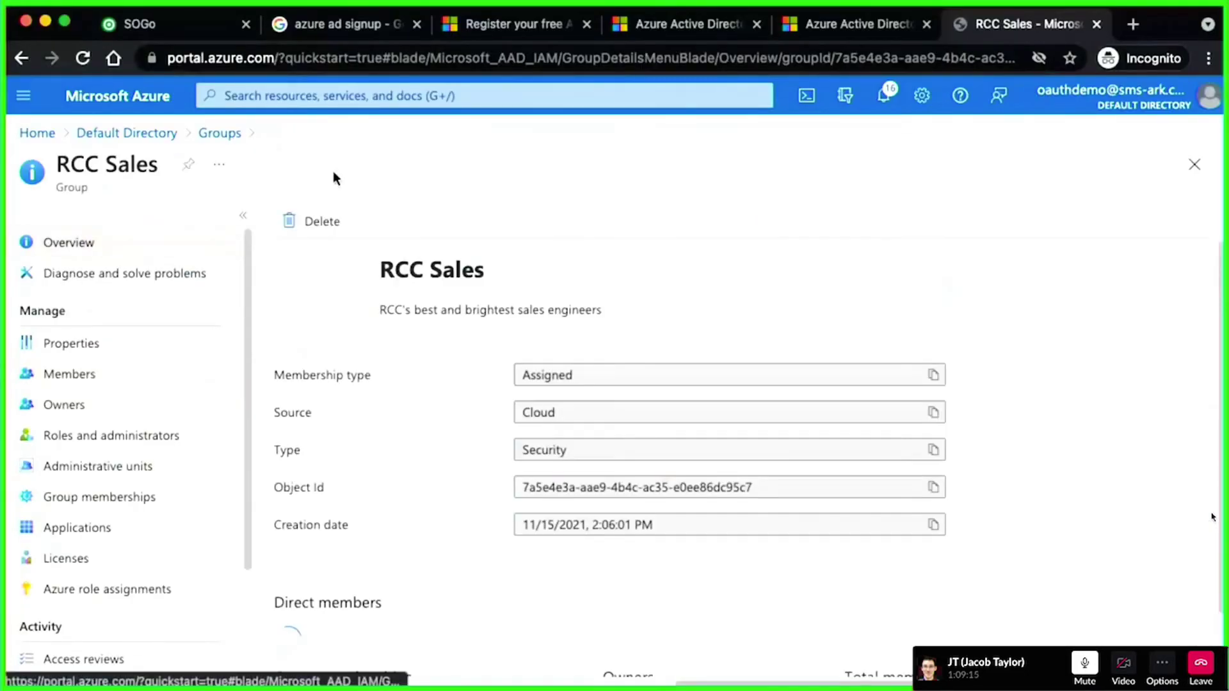
scroll(416, 398, down, 2)
scroll(337, 370, up, 2)
scroll(128, 476, down, 2)
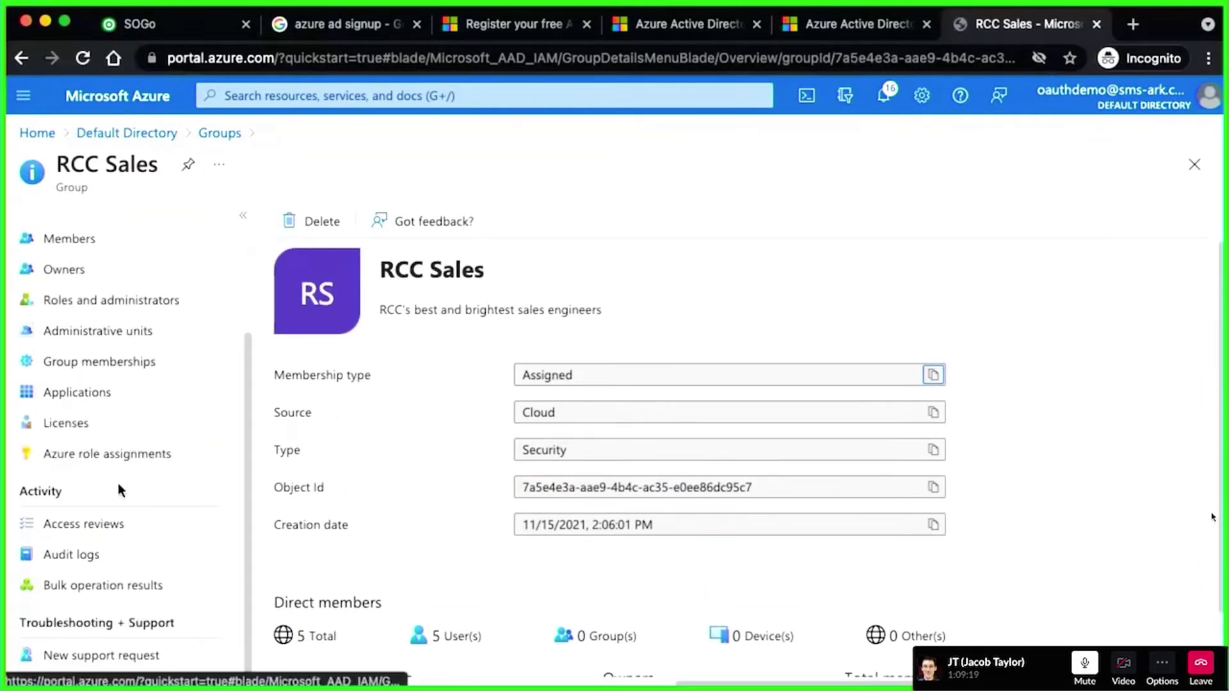
click(83, 536)
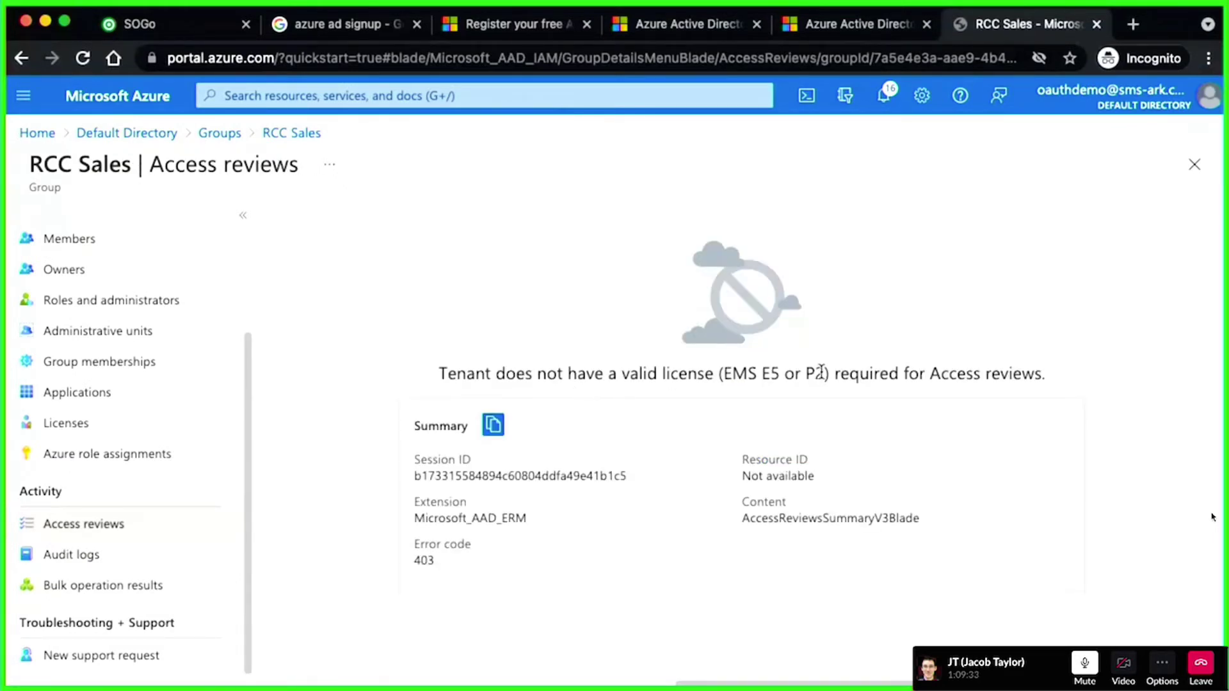
drag(830, 371, 1044, 370)
click(927, 363)
drag(647, 373, 835, 380)
click(836, 379)
Open the RCC Sales audit logs and scroll across the group-creation and member-addition entries
click(102, 559)
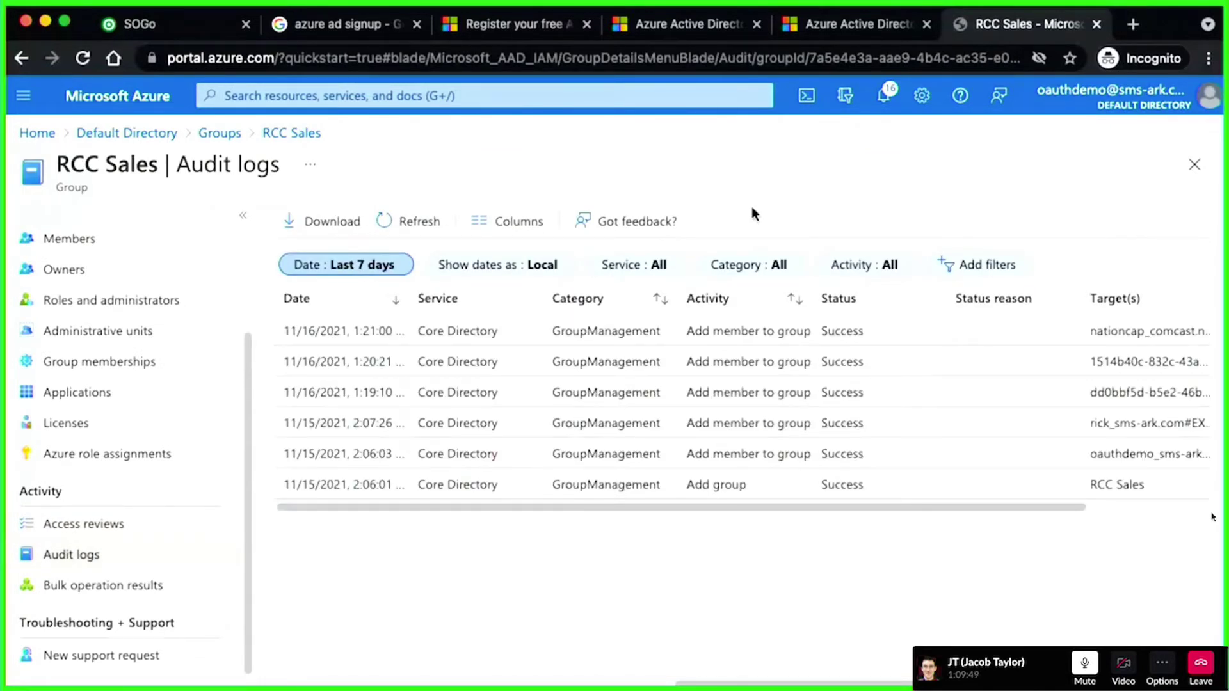
drag(755, 505, 559, 506)
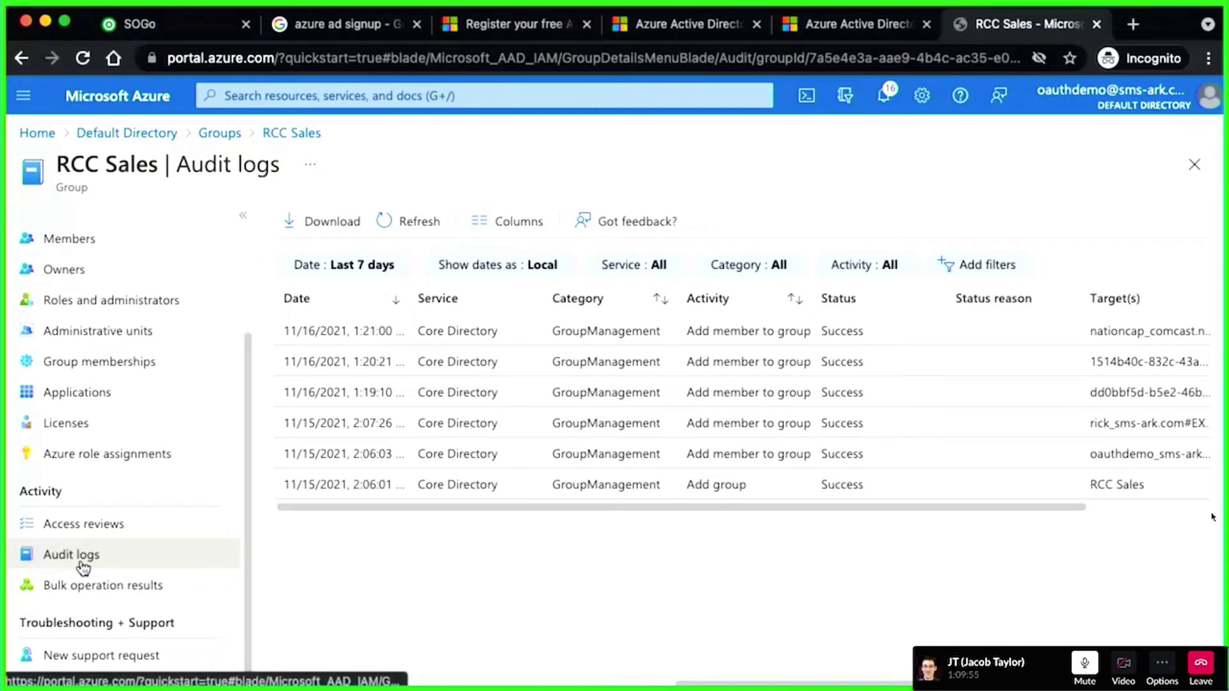
click(128, 133)
Scroll through the Default Directory sign-in logs for successful FileMaker SSO Demo logins
scroll(147, 436, down, 5)
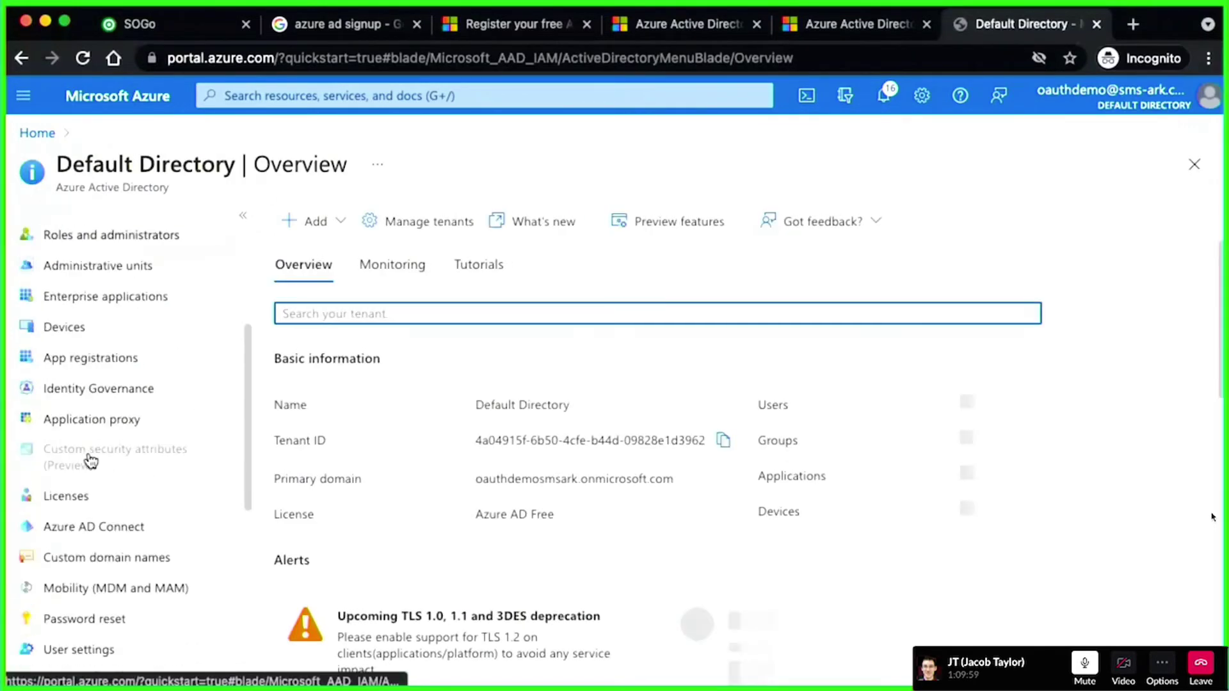
scroll(91, 460, up, 5)
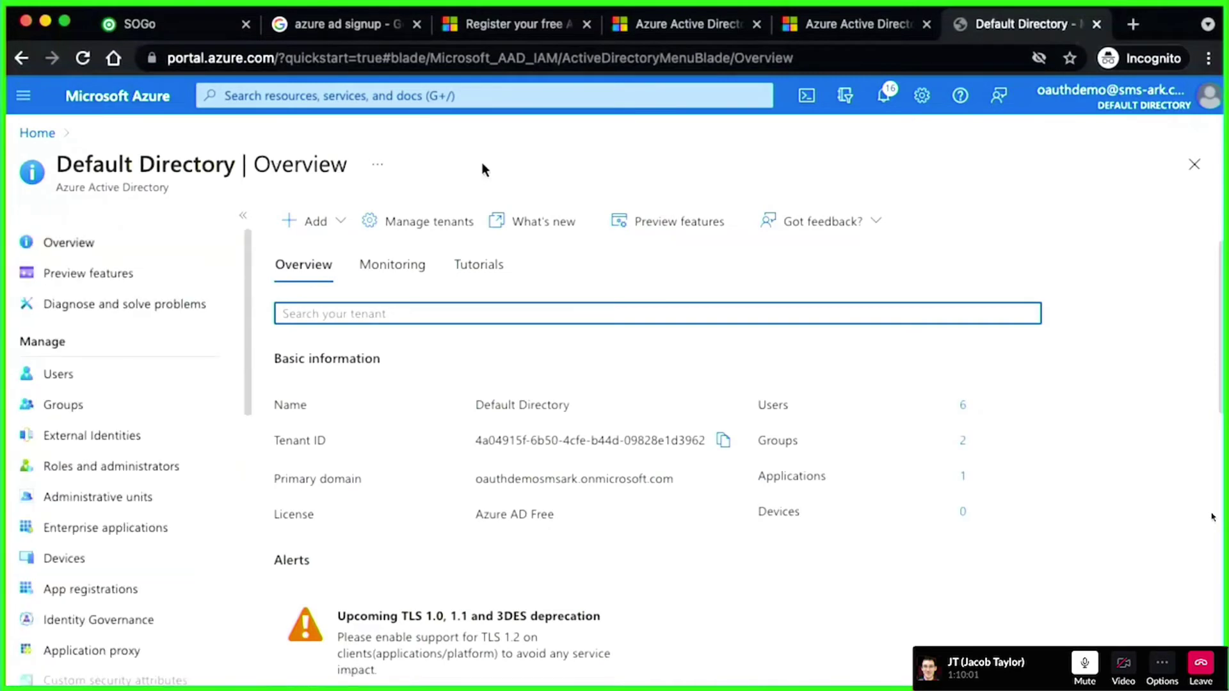
scroll(134, 310, down, 3)
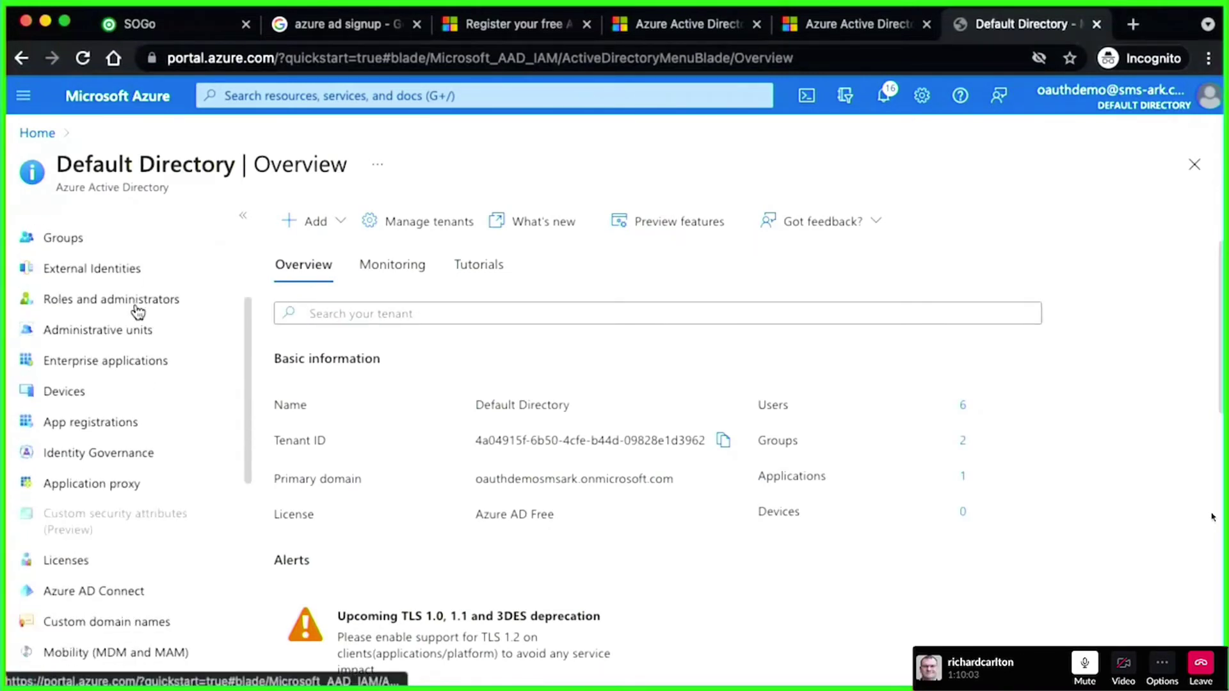
scroll(134, 447, down, 5)
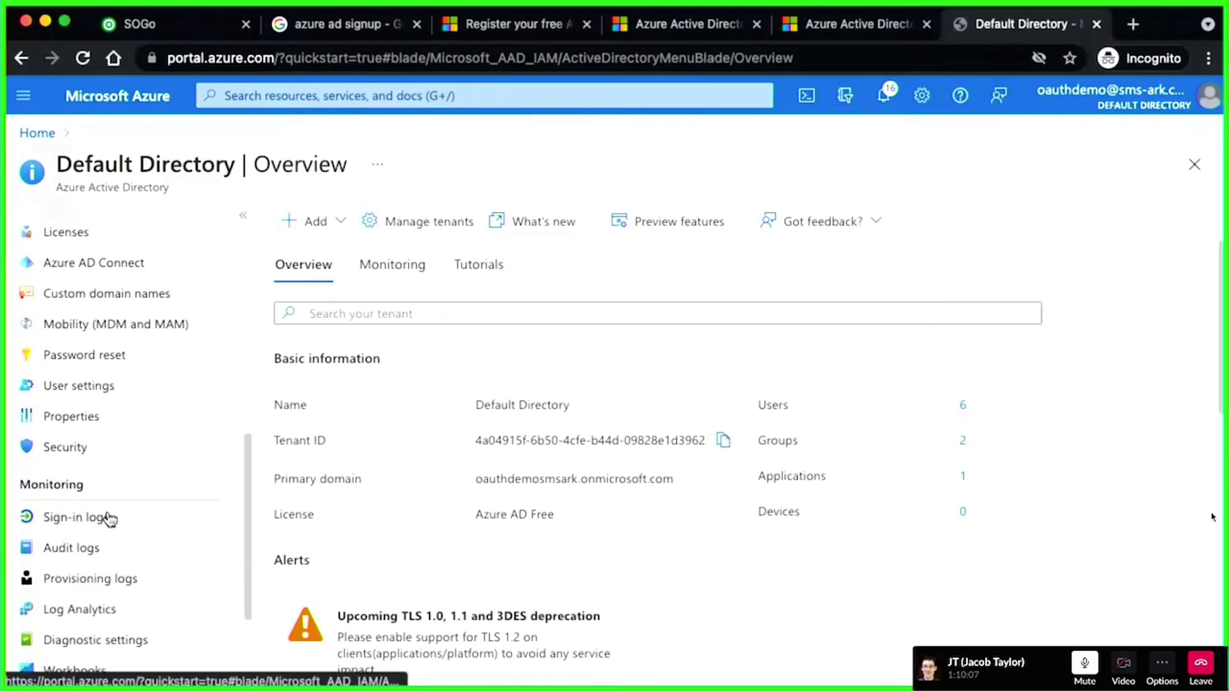
click(109, 518)
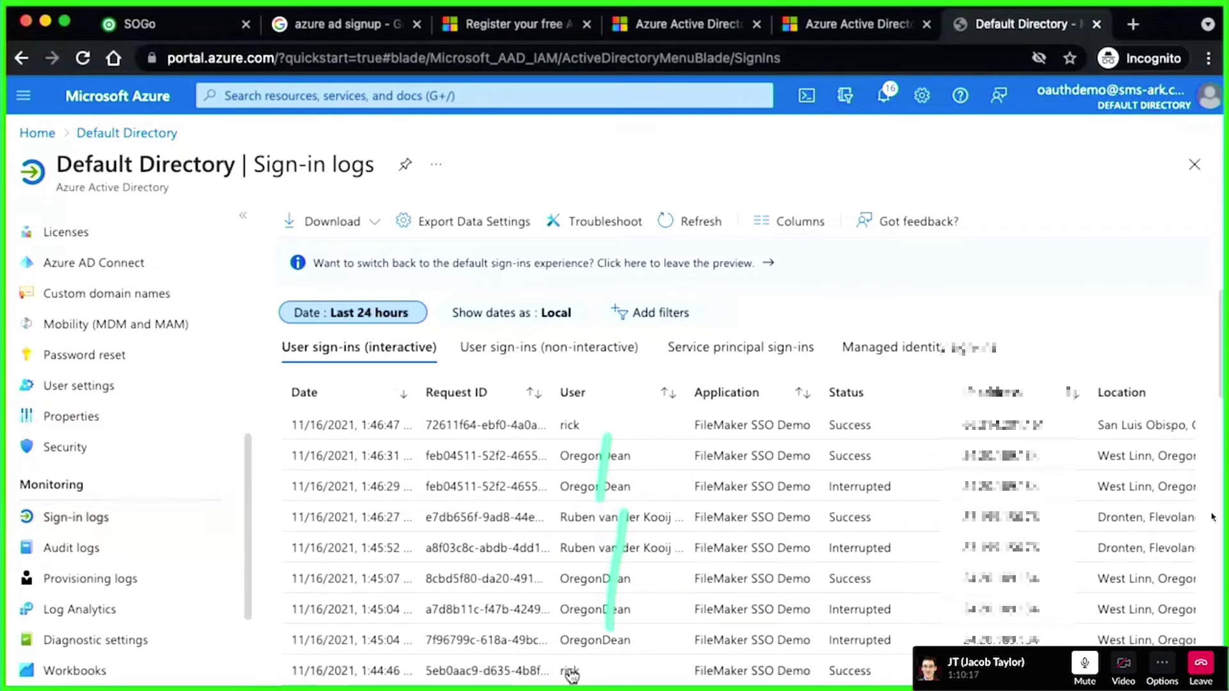
scroll(681, 516, down, 1)
scroll(681, 516, down, 3)
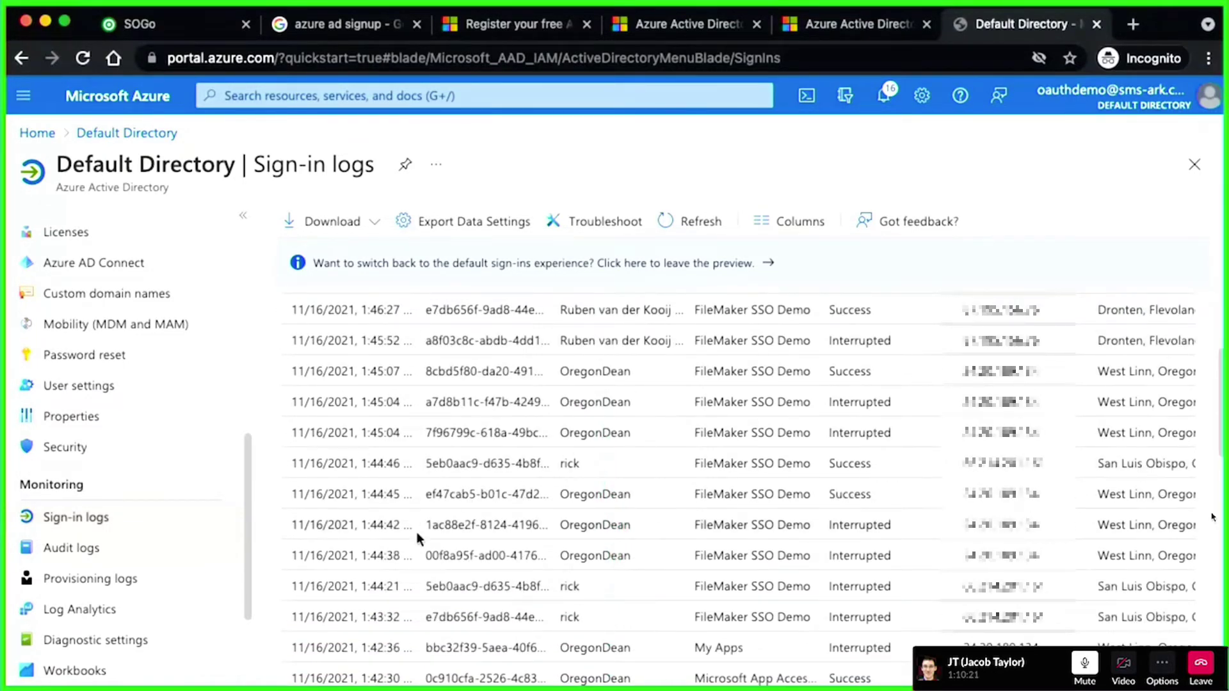
scroll(526, 473, up, 3)
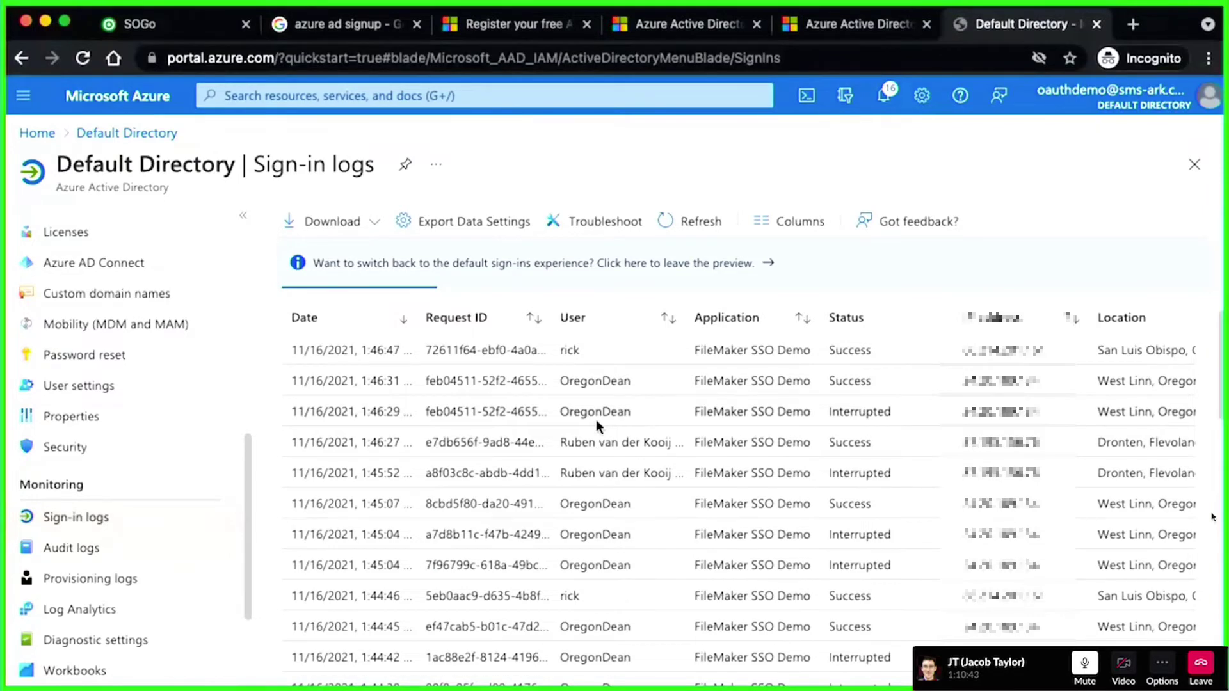
scroll(35, 247, up, 7)
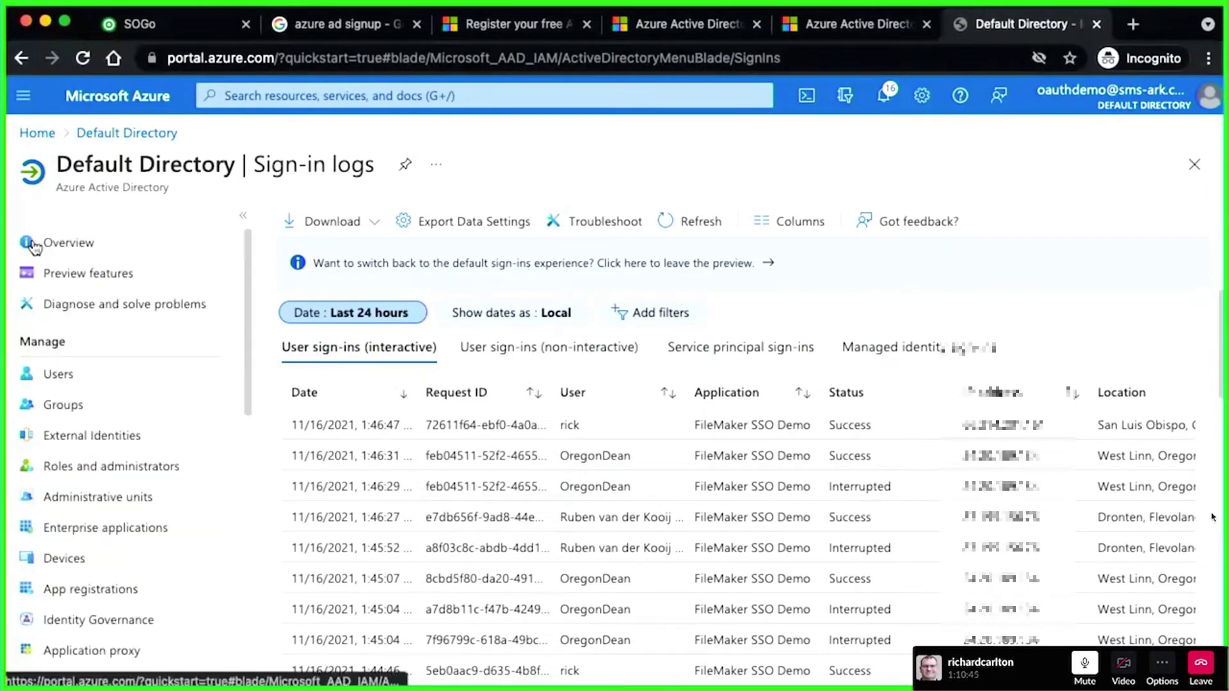
click(86, 245)
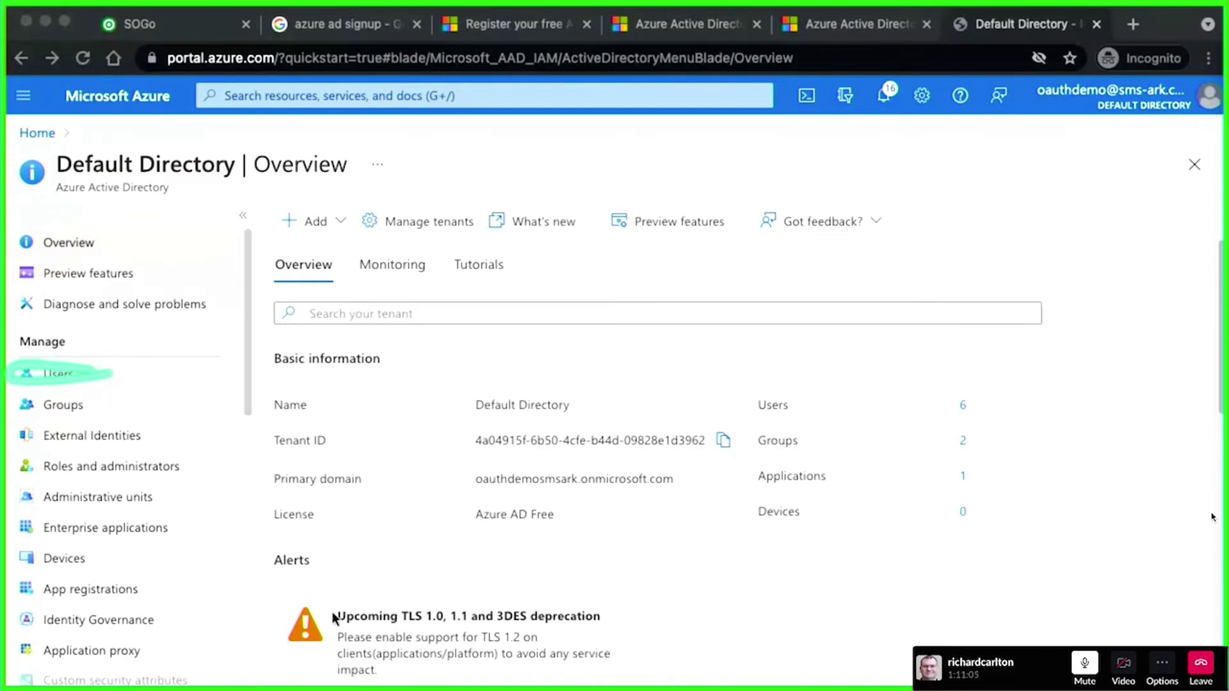
Show the Azure directory's All users list of six users, dismissing the Preview features panel
click(74, 377)
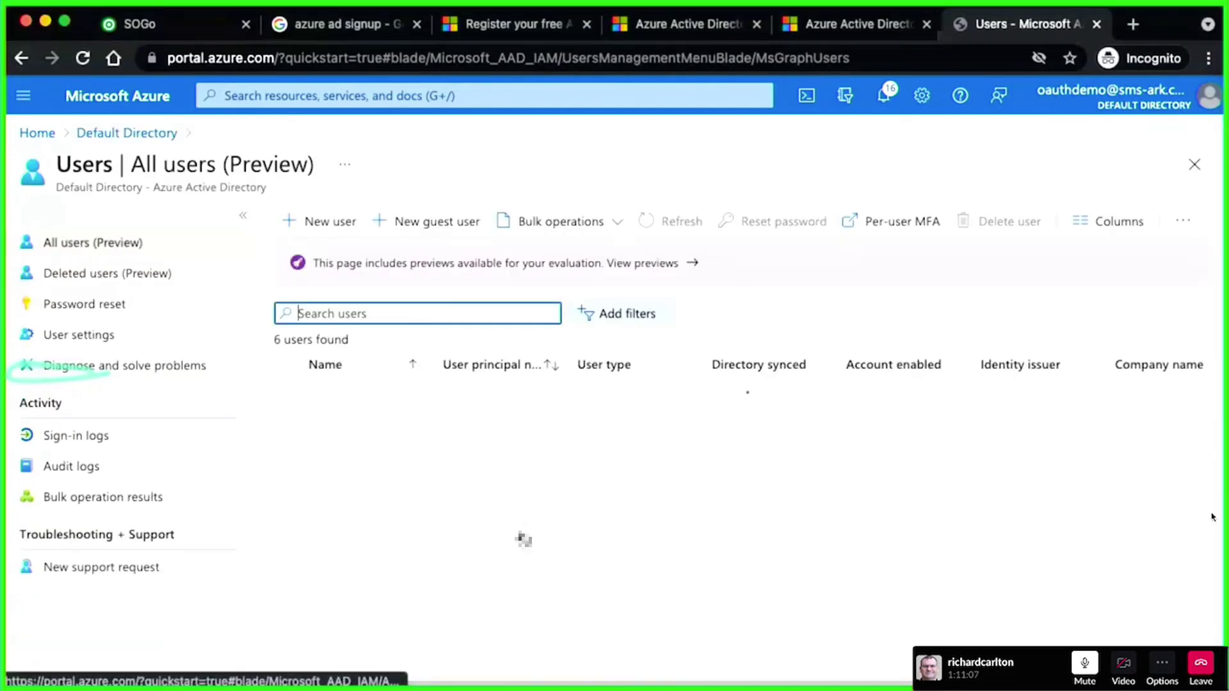
click(640, 263)
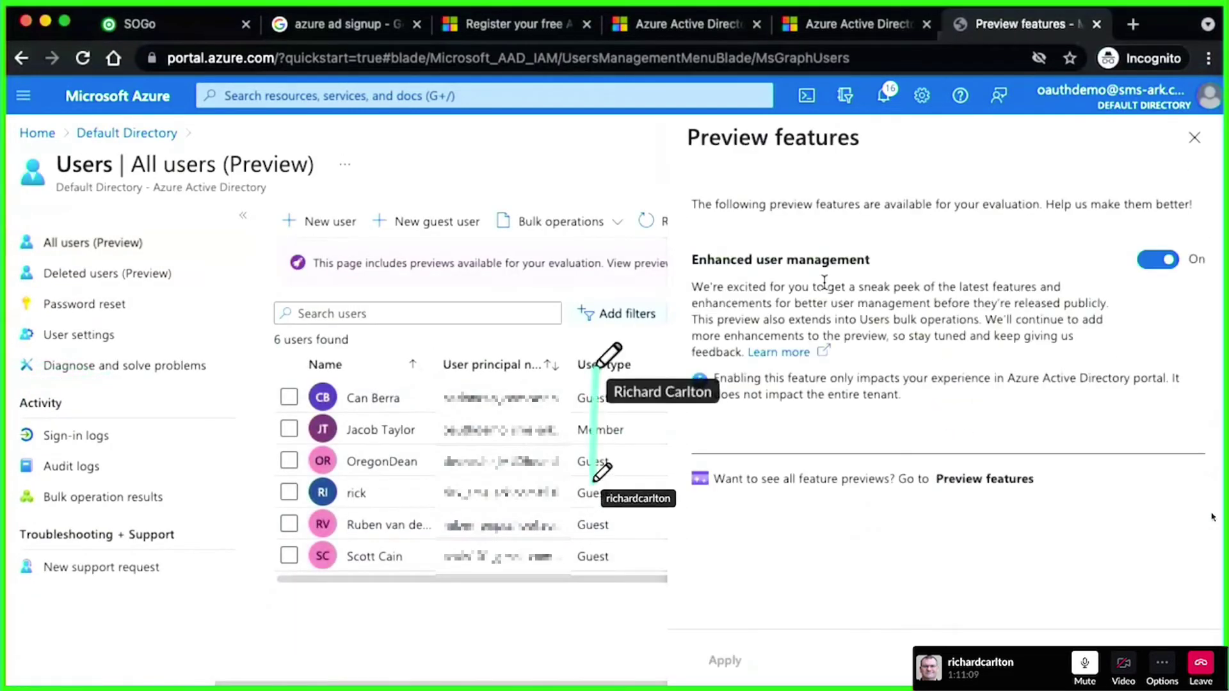
click(1194, 137)
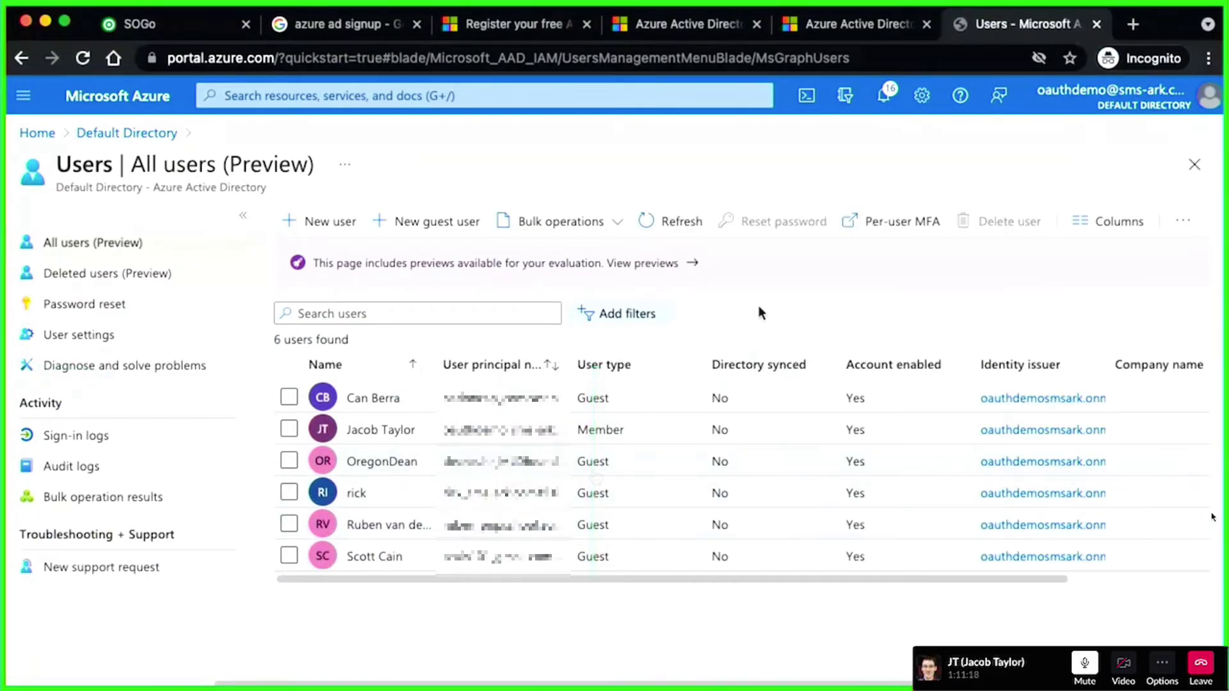
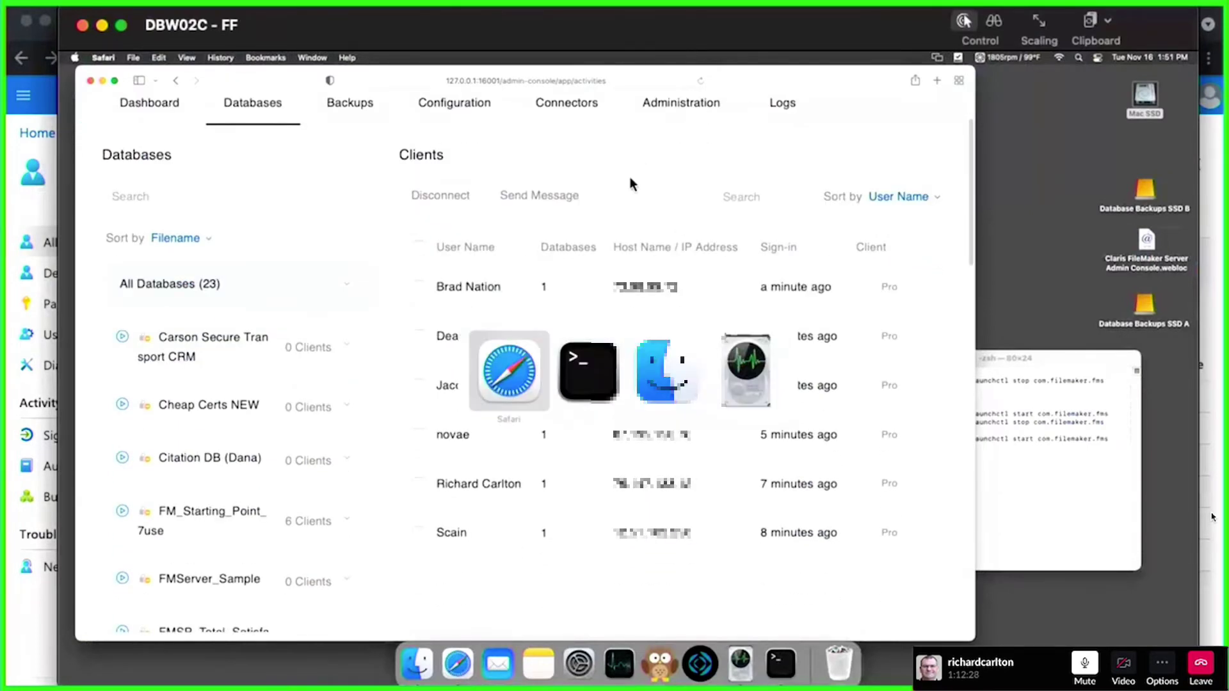
In the Azure portal, view the Default Directory's sign-ins monitoring chart, then open its Audit logs
click(31, 623)
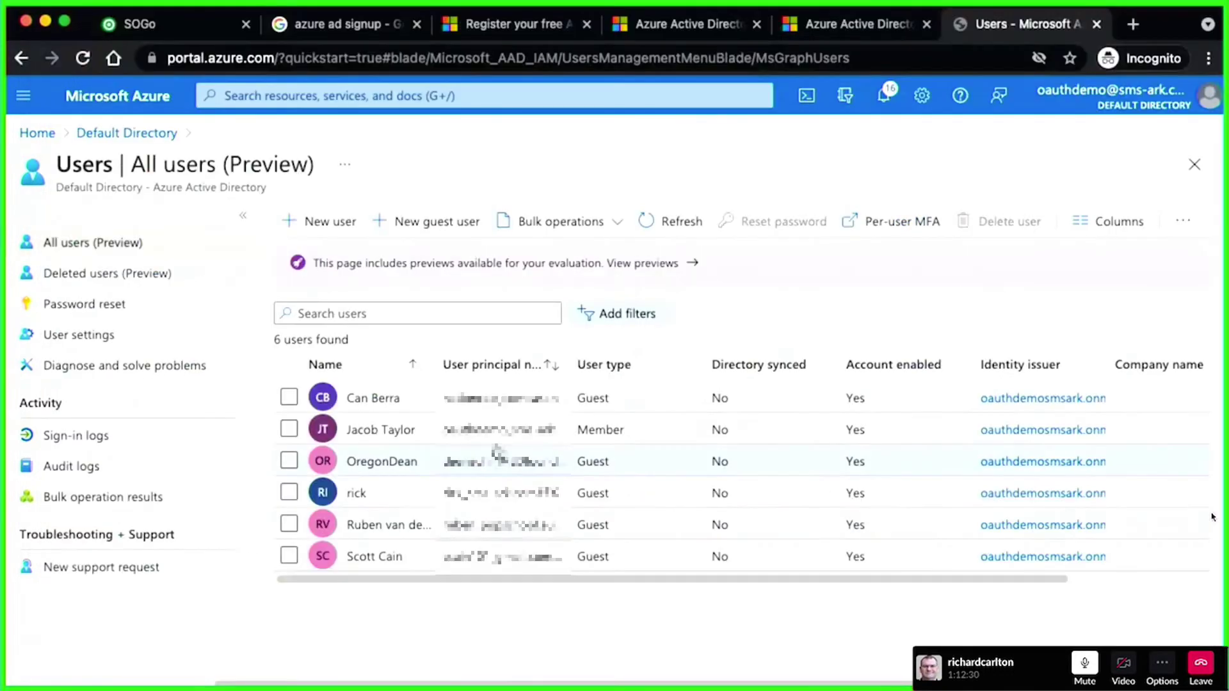
click(98, 134)
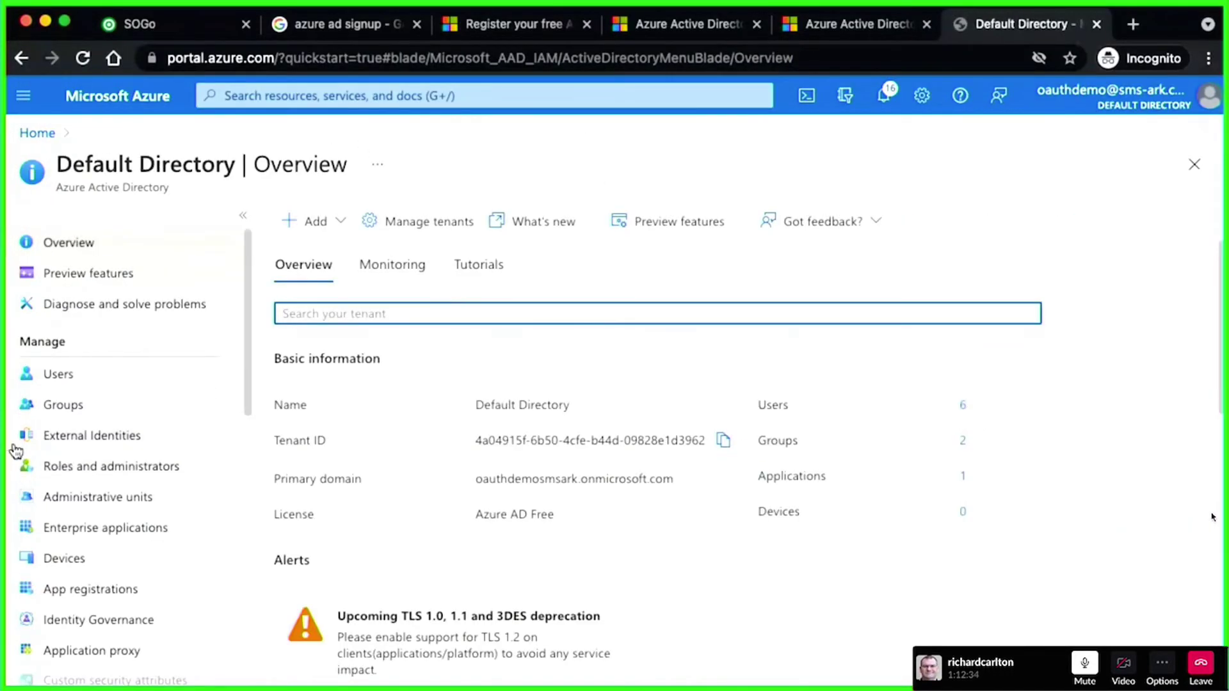
scroll(115, 417, down, 10)
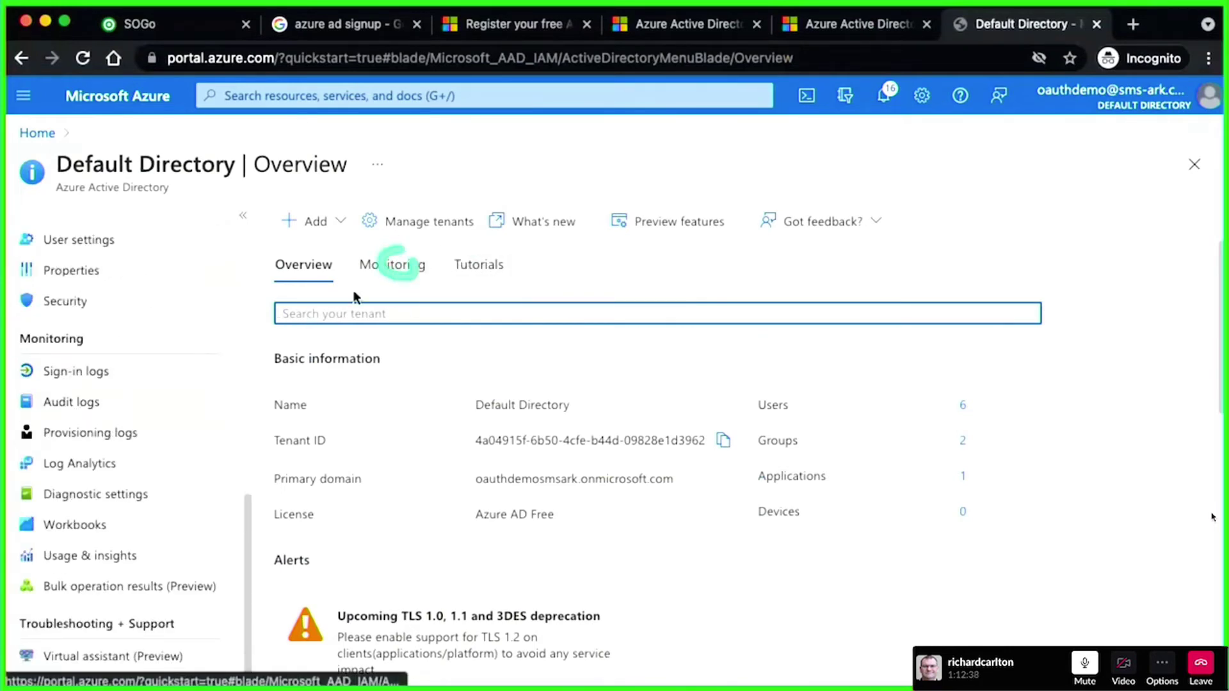
click(394, 264)
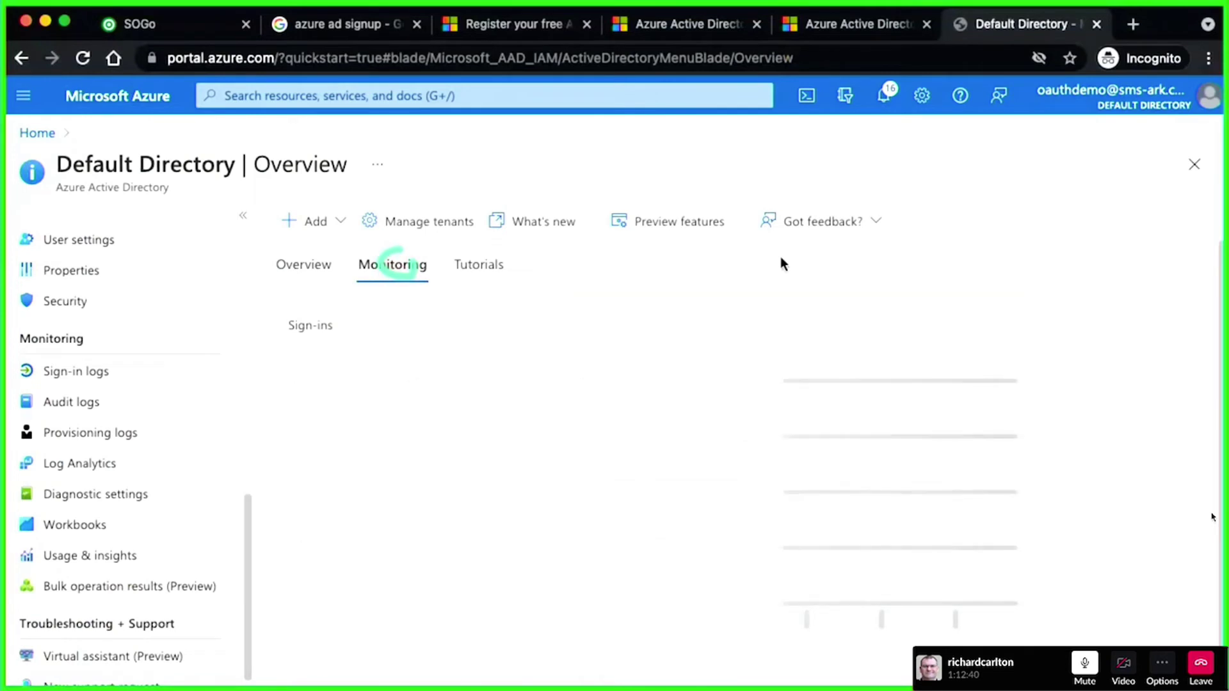
scroll(1131, 325, down, 1)
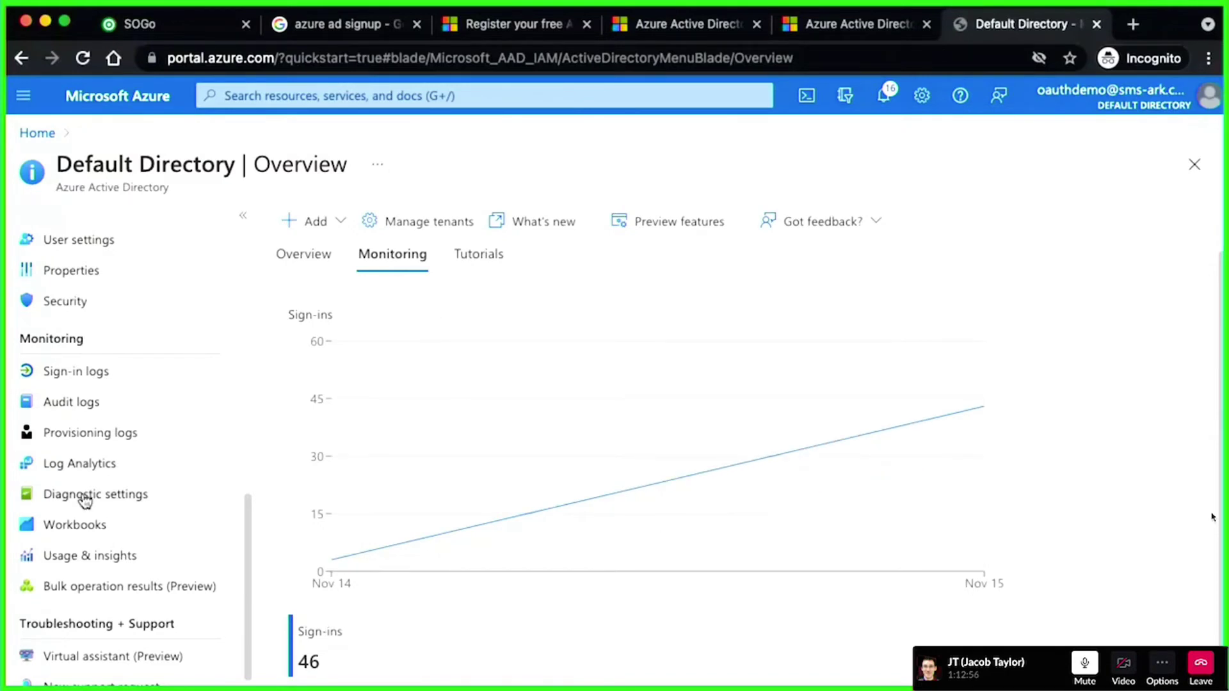
click(88, 402)
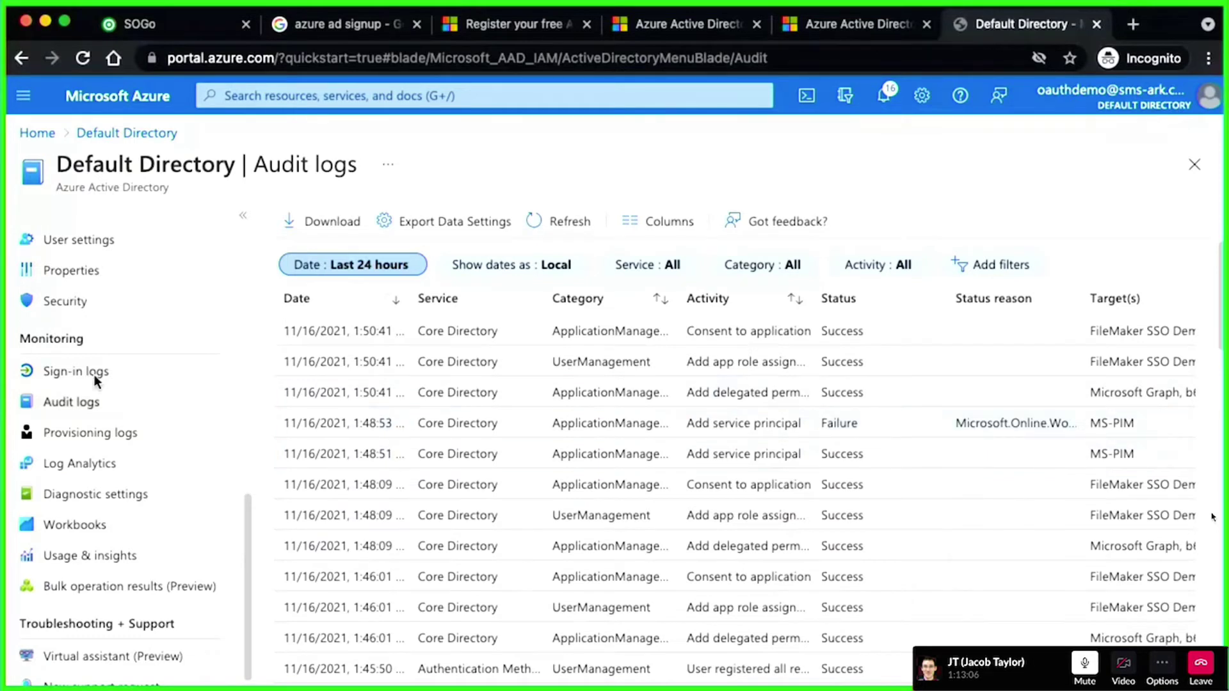
Open Sign-in logs and scroll through the FileMaker SSO Demo interactive sign-ins table
click(63, 376)
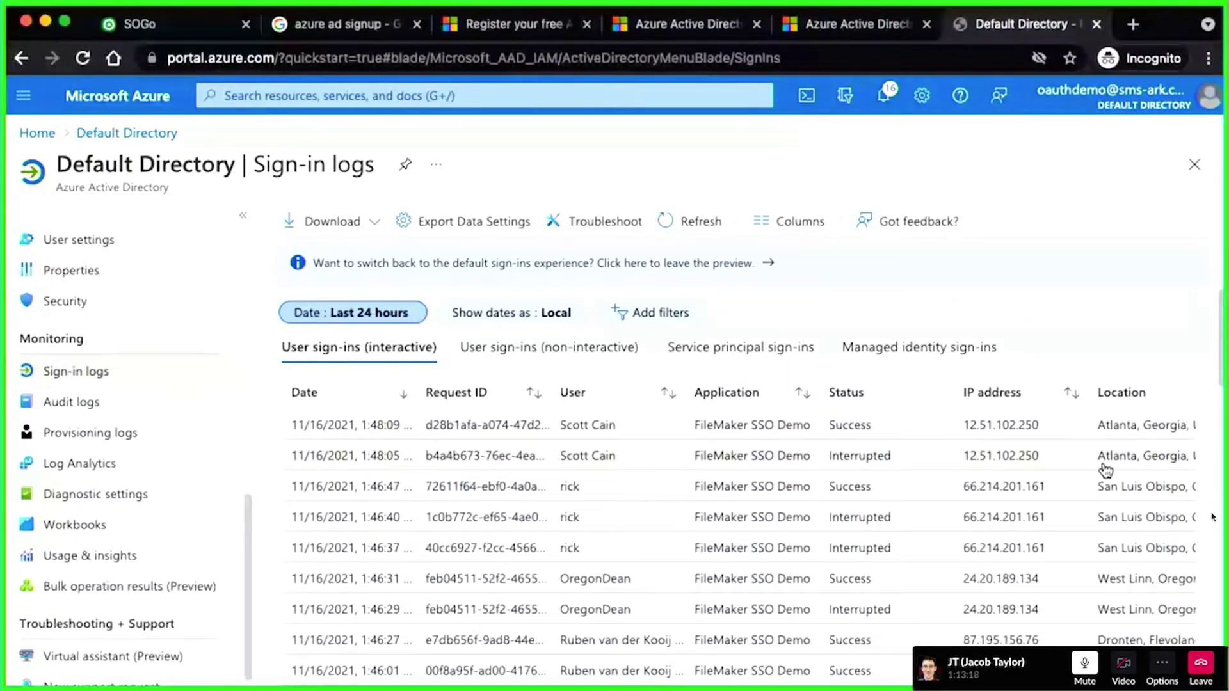
scroll(1098, 455, down, 15)
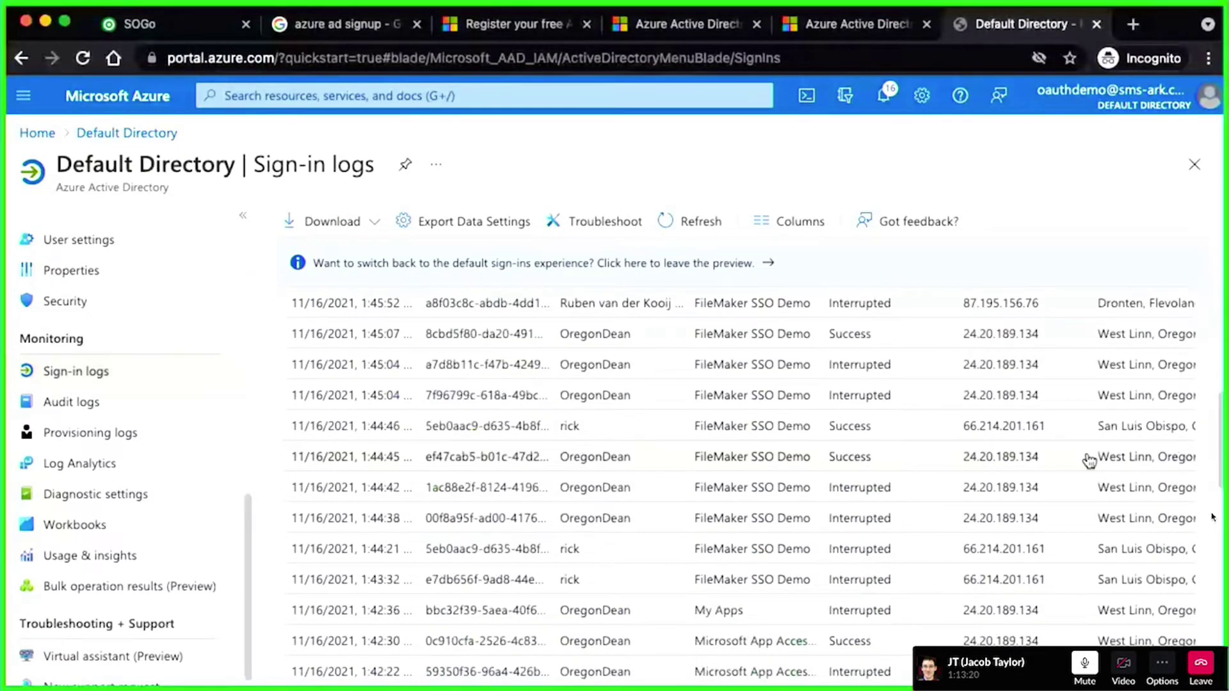
scroll(606, 588, up, 15)
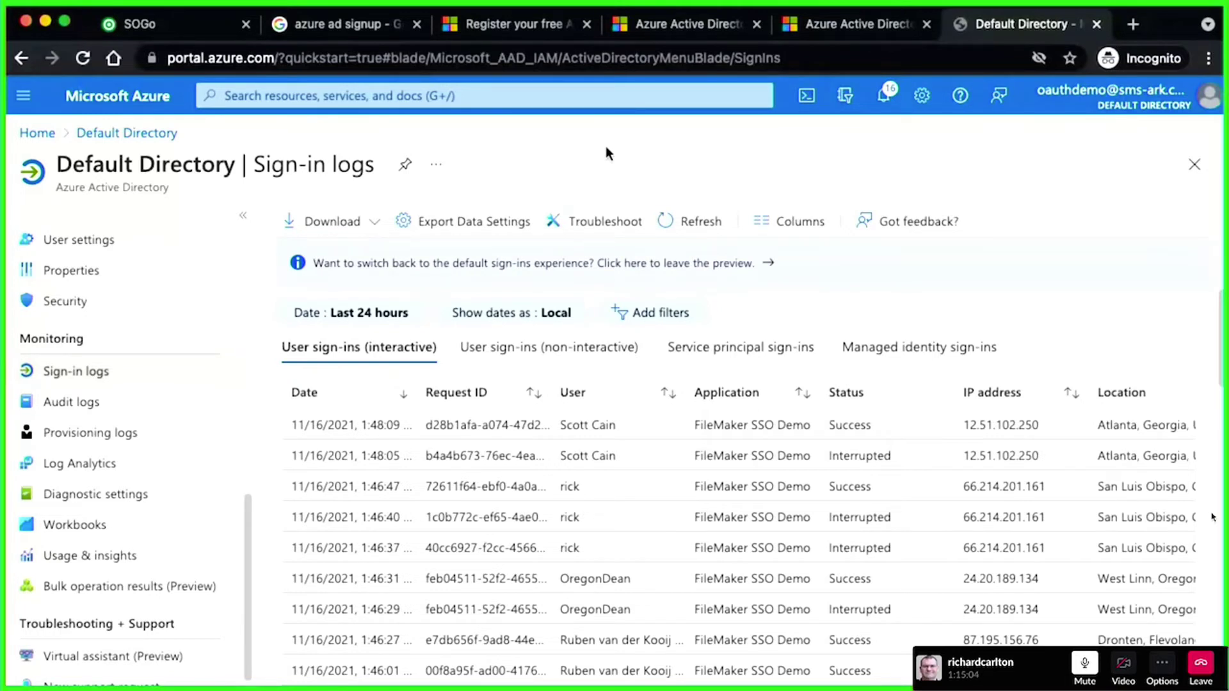
Return to the Default Directory and open its Users list
click(122, 135)
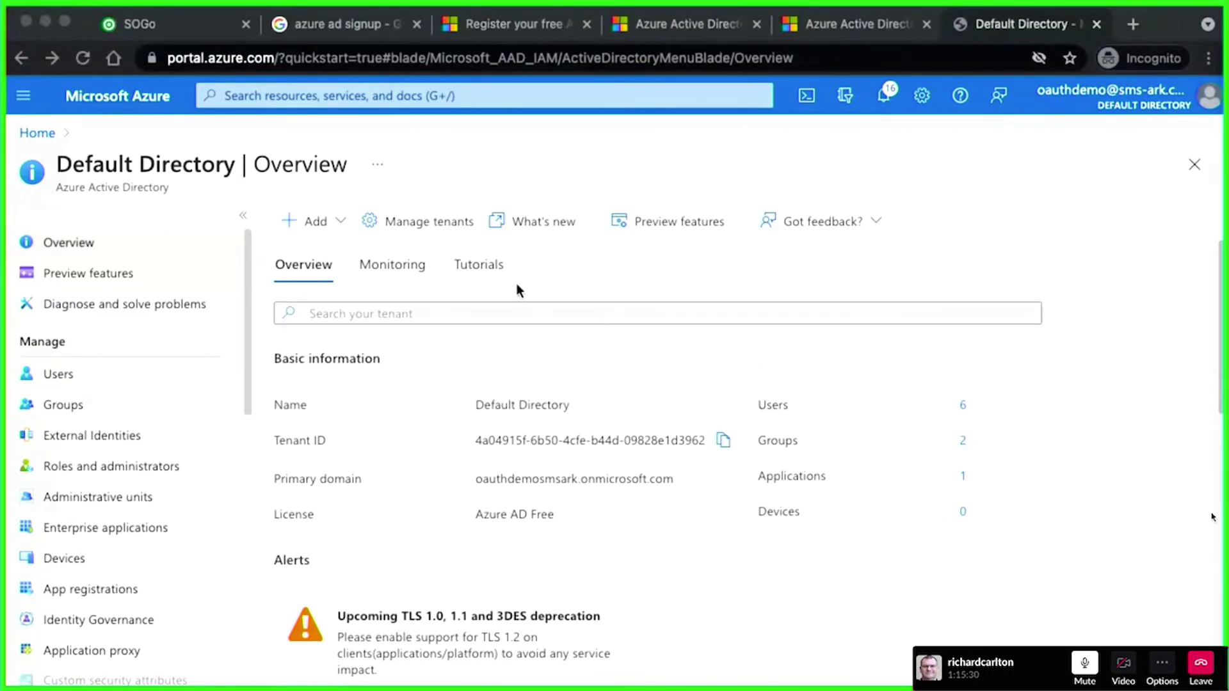
click(580, 274)
click(384, 414)
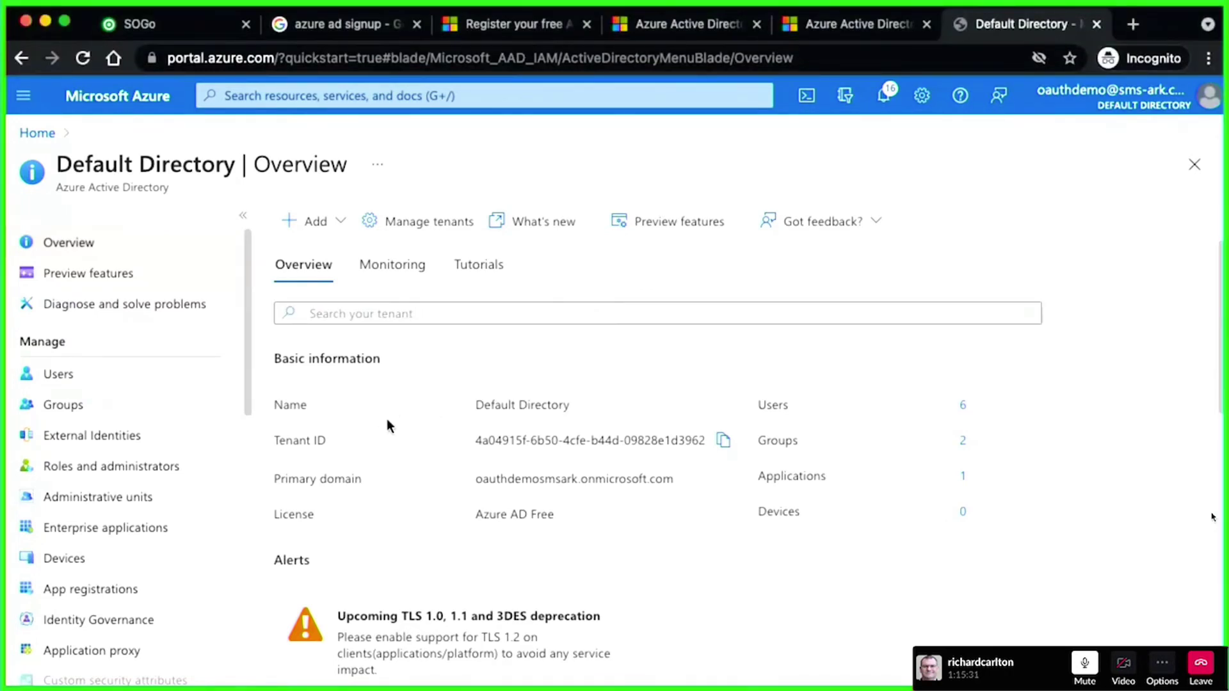
click(105, 379)
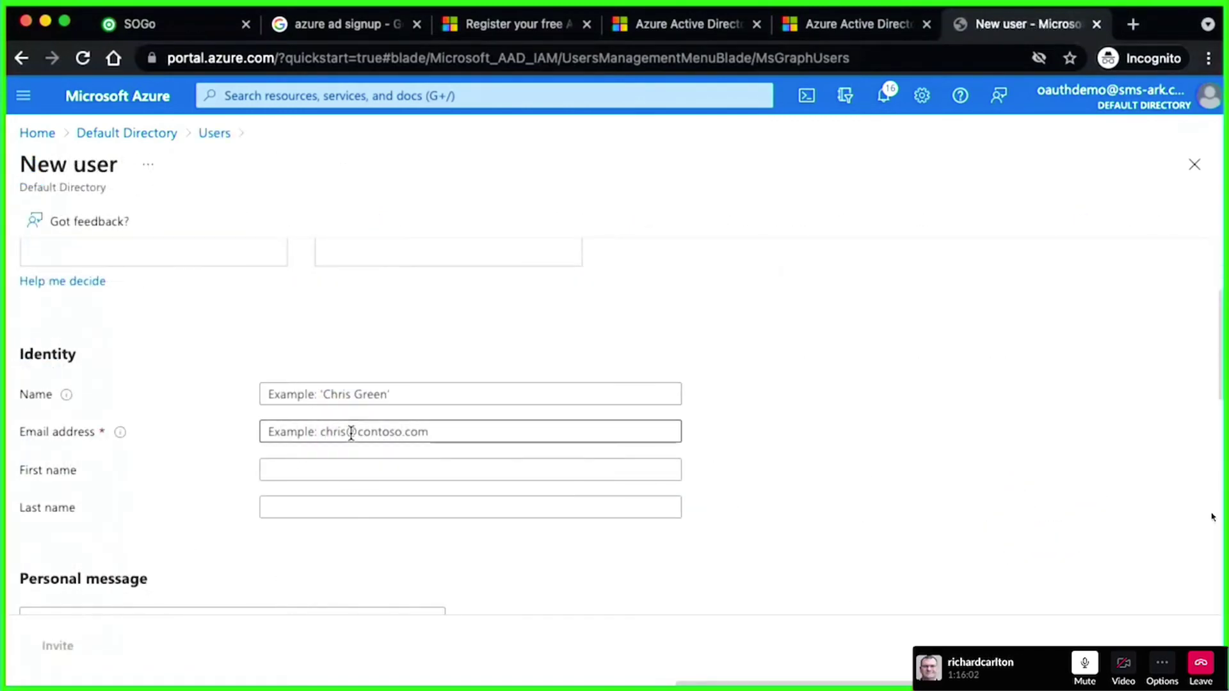
Fill in the guest's e-mail address, display name, first name and last name
click(351, 434)
key(super+v)
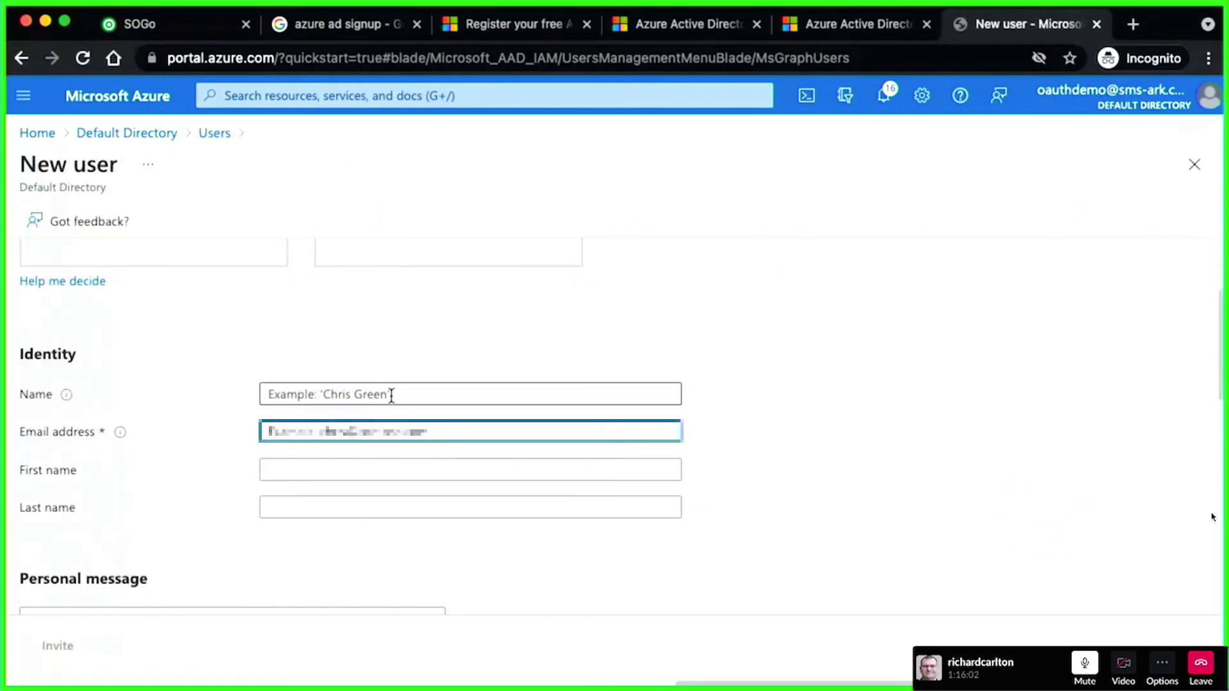
click(404, 394)
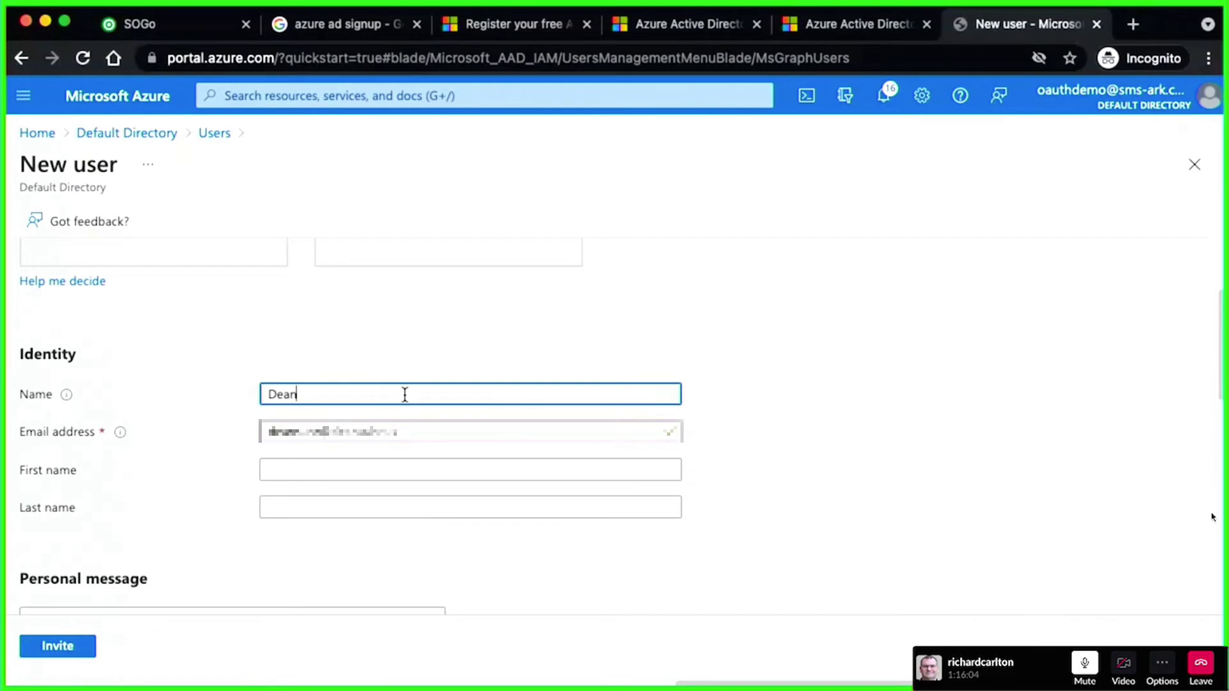
key(Tab)
key(Tab)
key(BackSpace)
key(BackSpace)
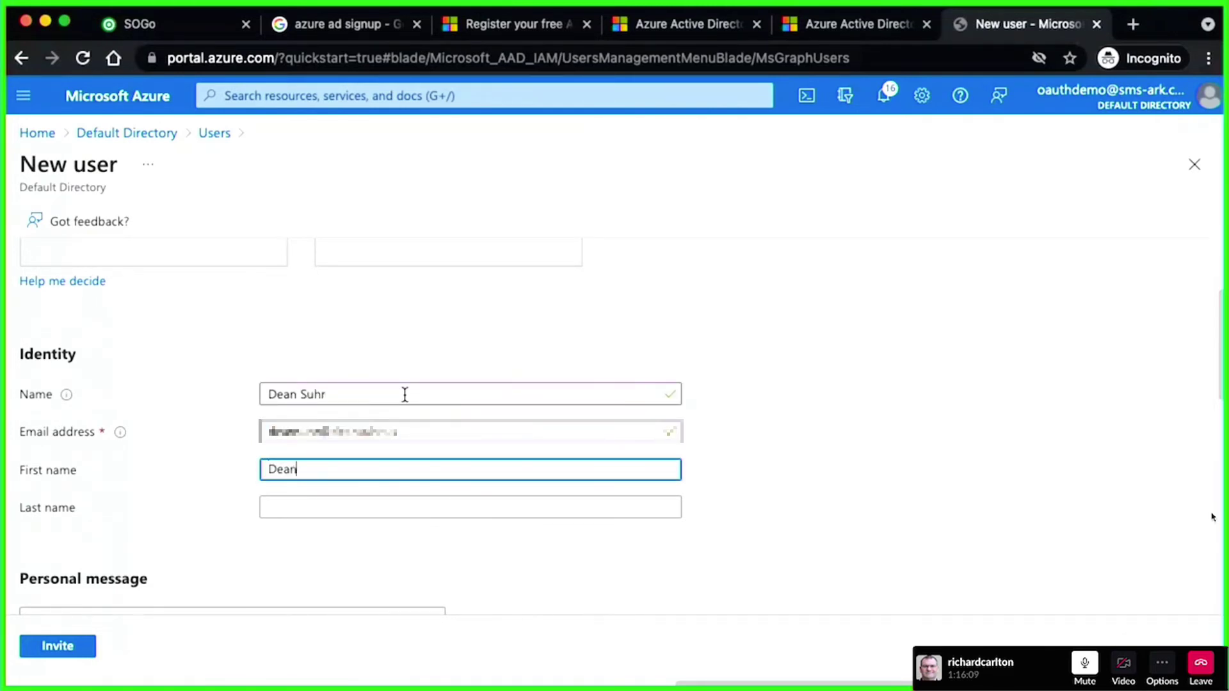
key(Tab)
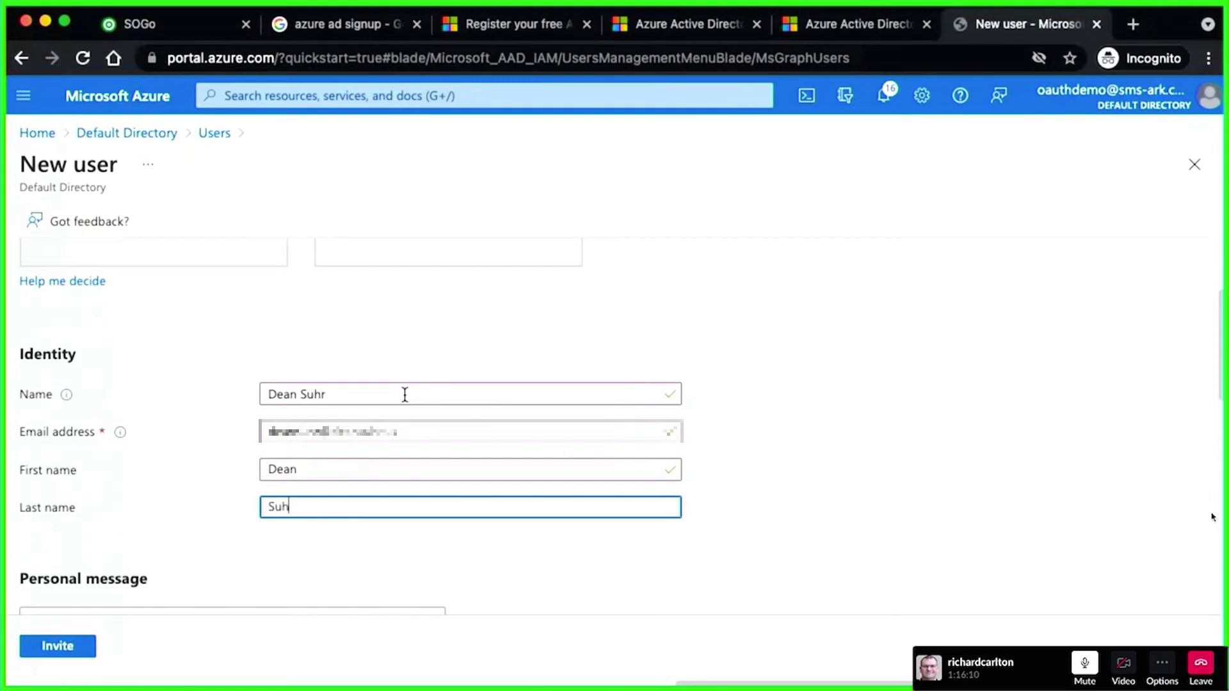
Add 'Dr.' to the first name field and send the guest invitation
click(378, 470)
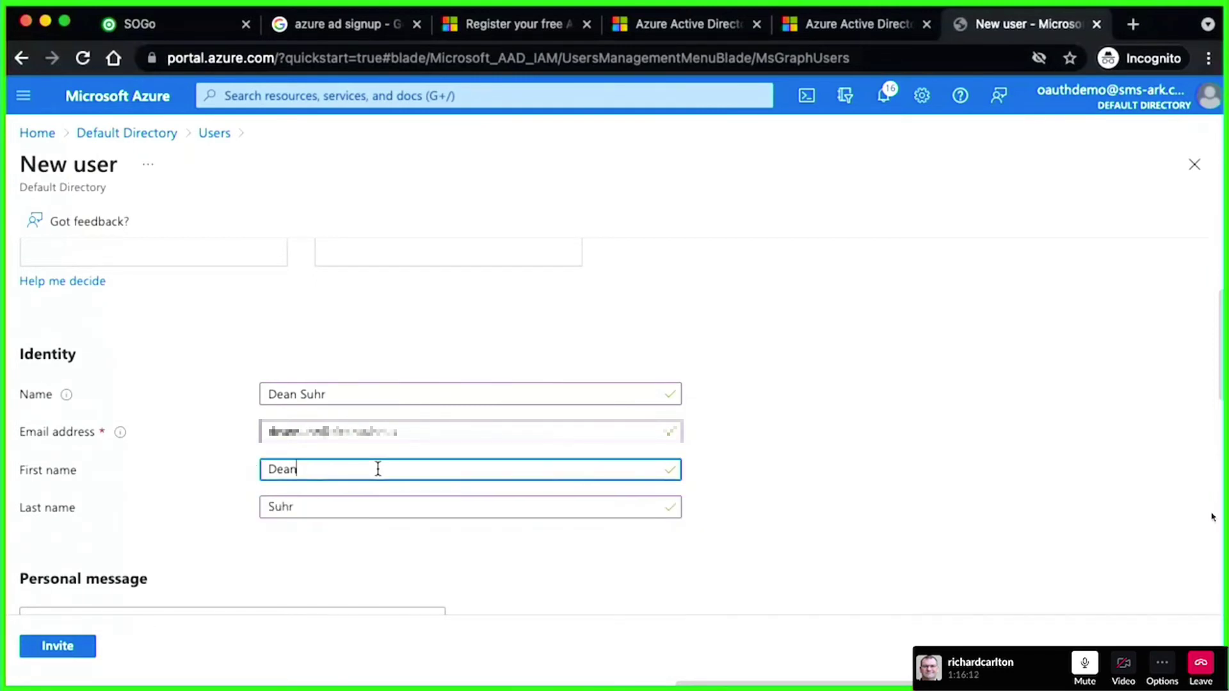
text(Dr.)
click(882, 382)
scroll(881, 386, down, 10)
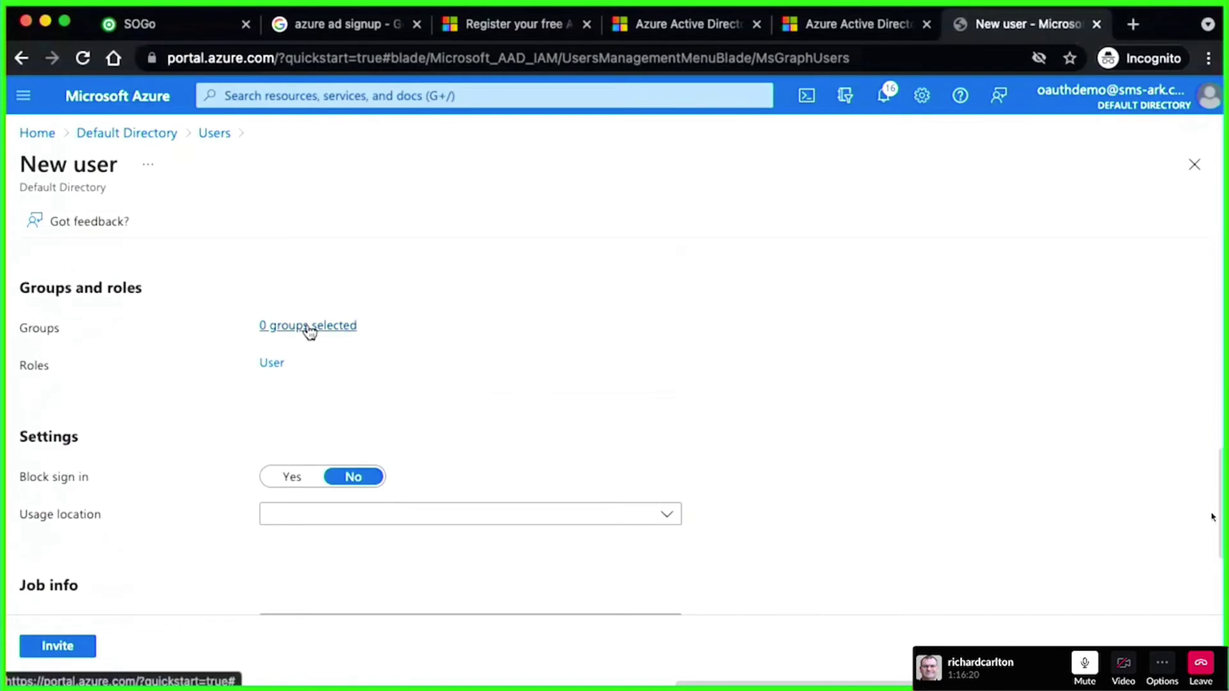
scroll(847, 367, down, 3)
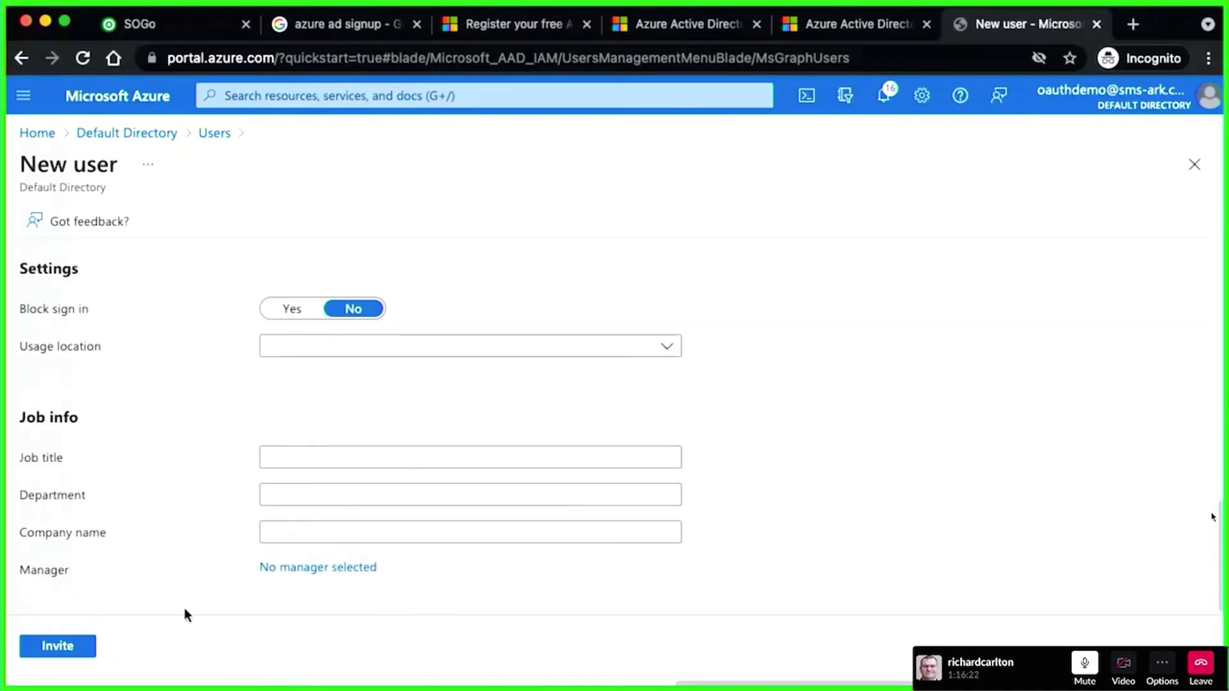
click(25, 658)
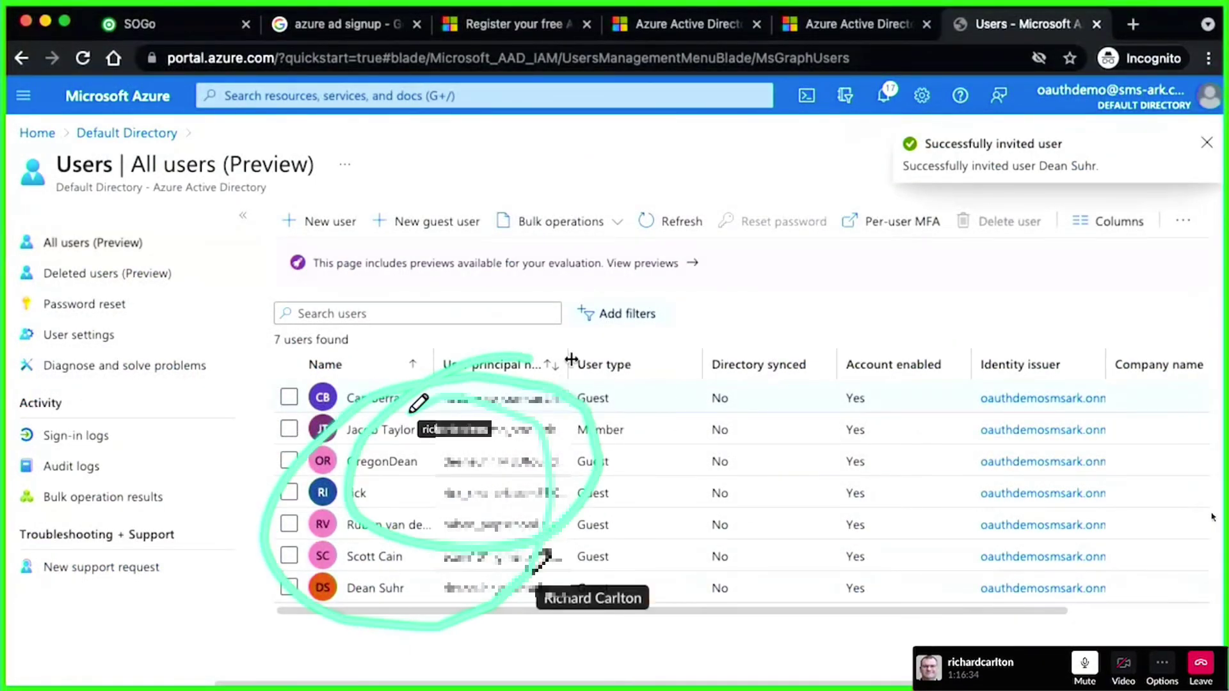
Widen the User principal name column in the 7-user list
drag(569, 360, 638, 356)
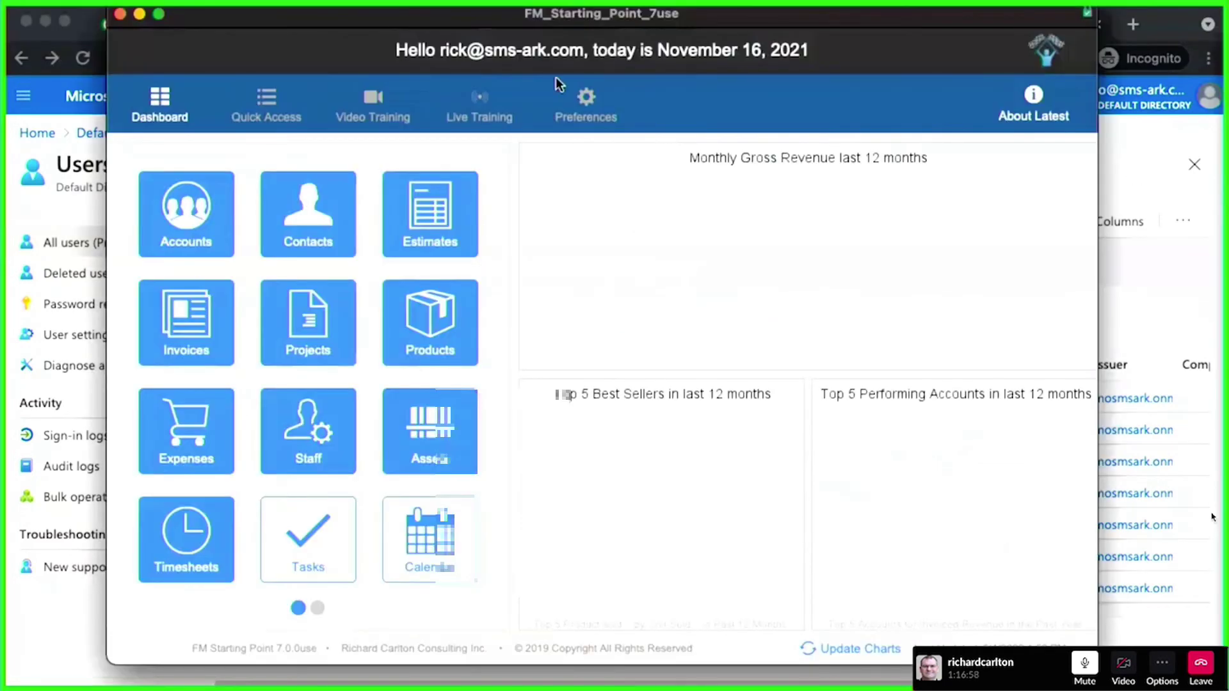
Open the Manage Security dialog for FM_Starting_Point_7use and select the admin account
drag(677, 11, 644, 11)
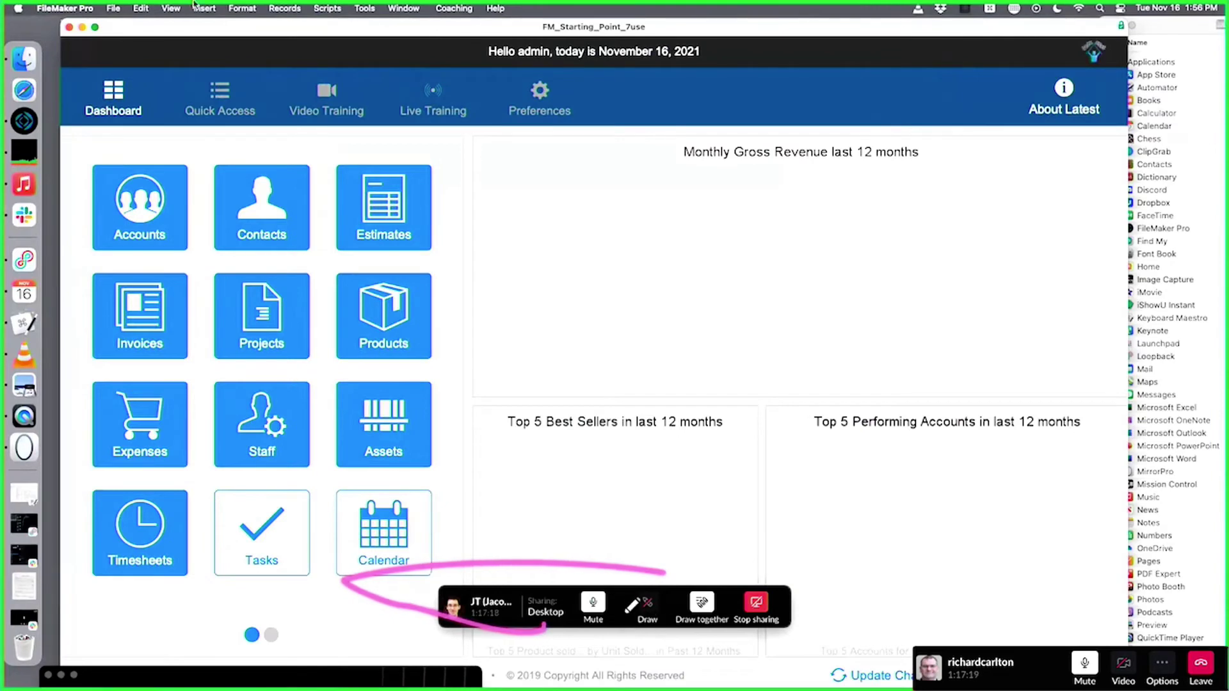
click(112, 11)
mouse_move(135, 128)
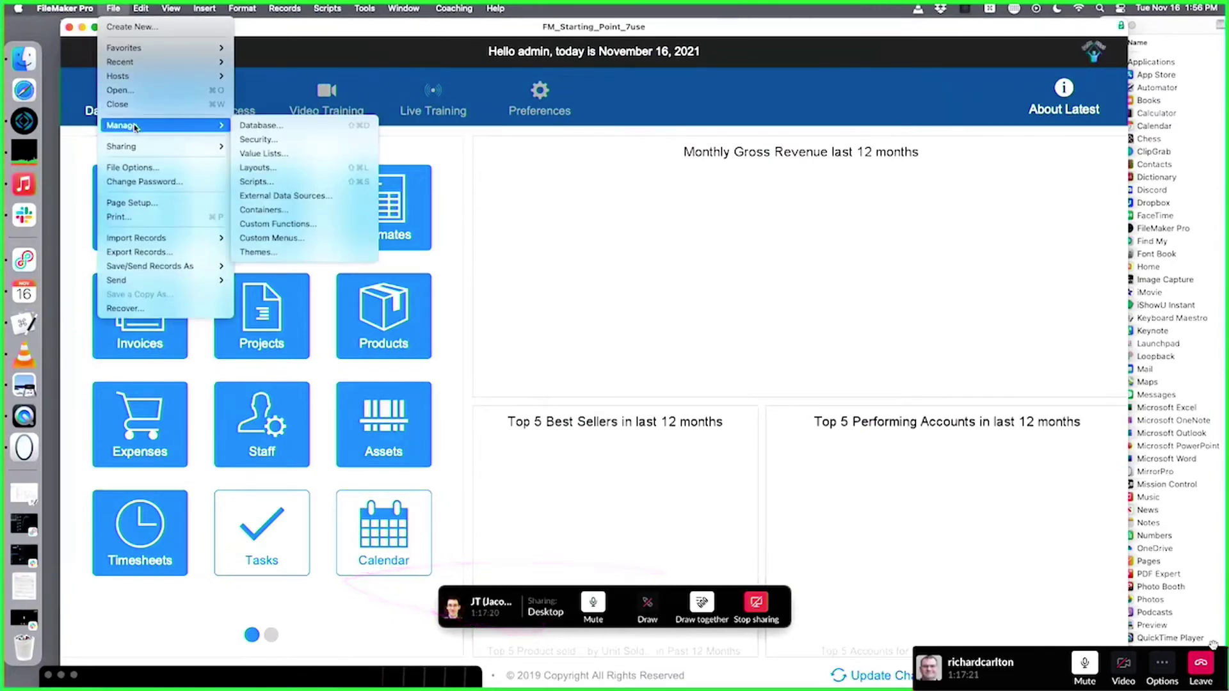
click(261, 142)
click(344, 133)
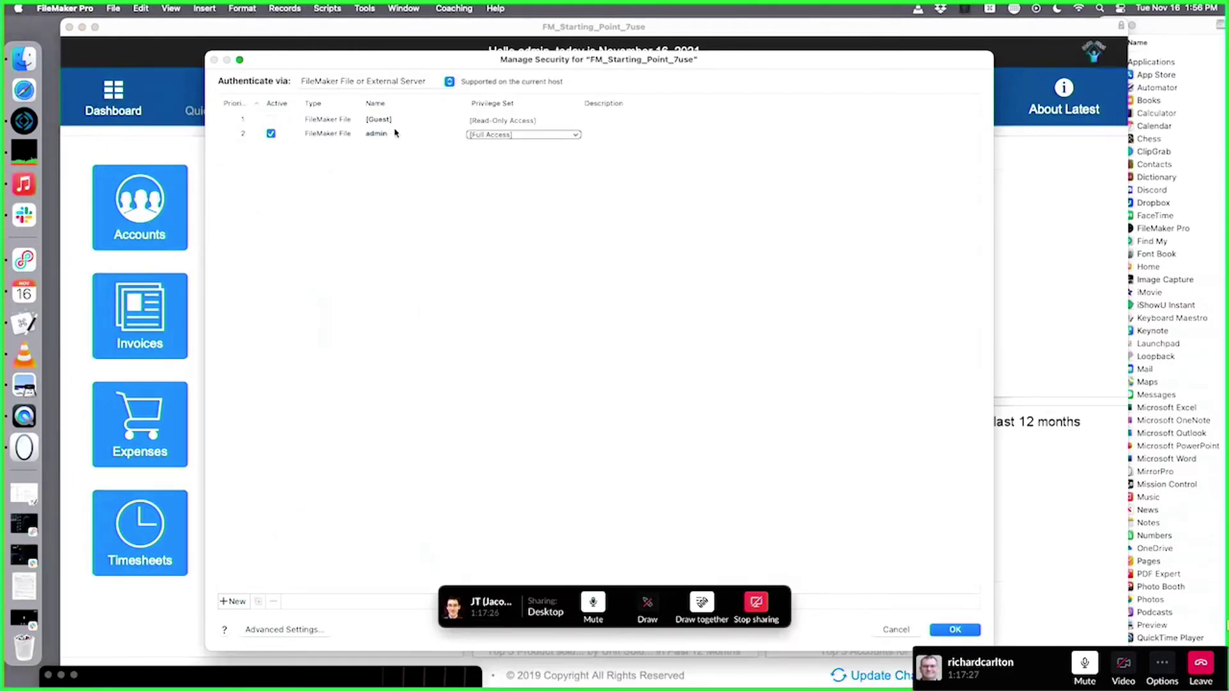
Deactivate the admin account and switch the account list to Microsoft Azure AD
click(425, 142)
click(279, 136)
click(271, 135)
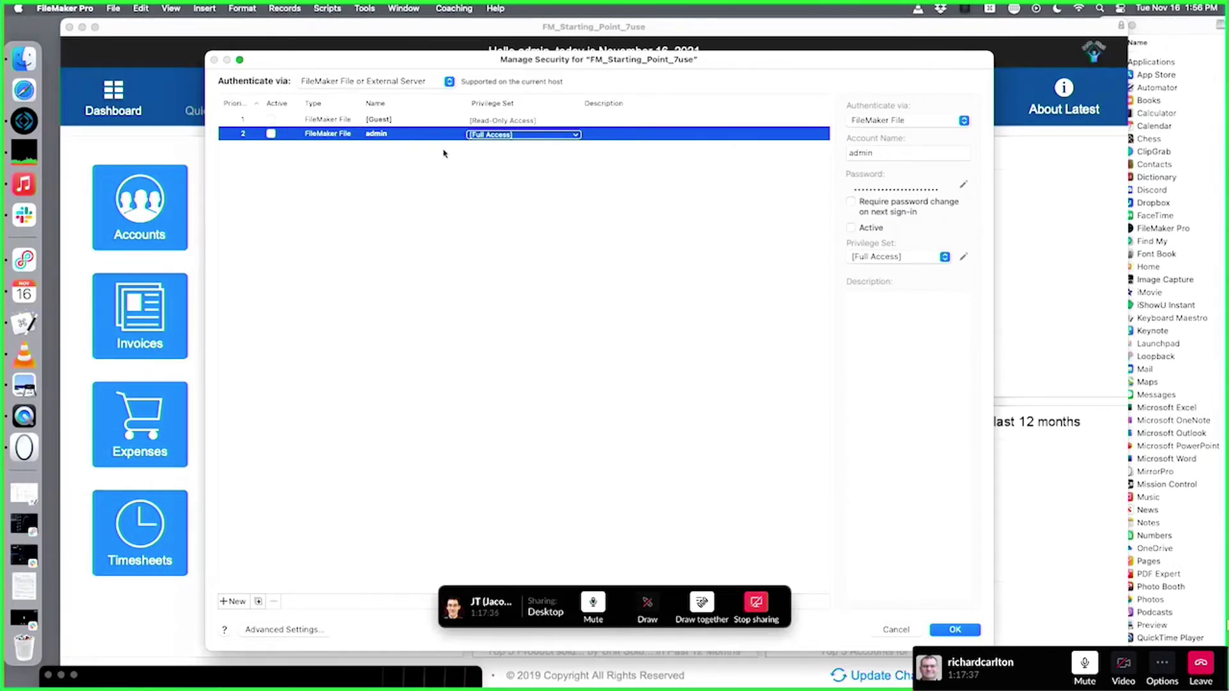
click(434, 80)
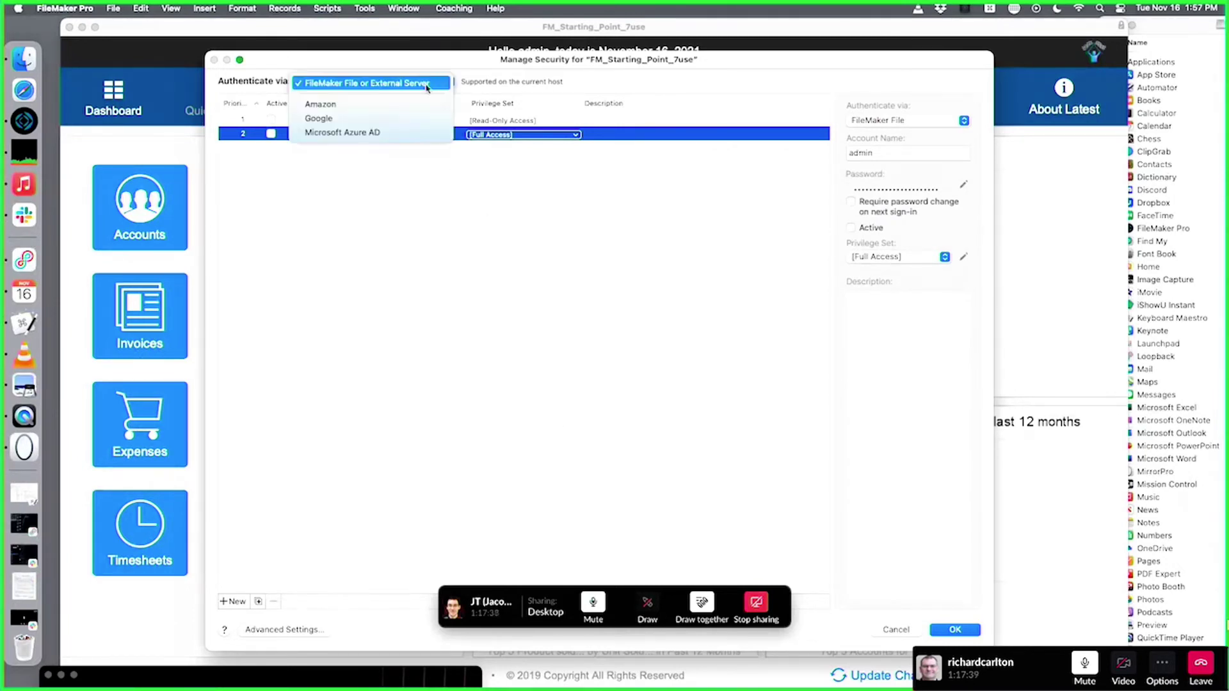
click(371, 133)
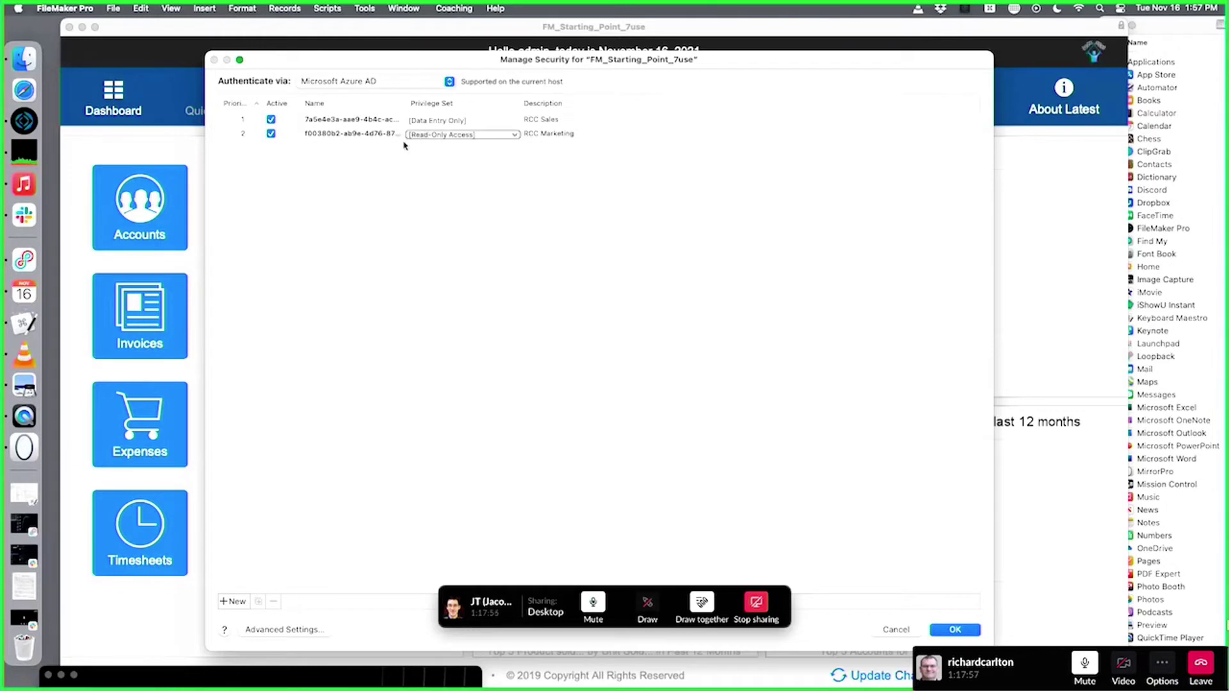
Reactivate admin, return to the Azure AD accounts, and widen the Name column to show full IDs
click(346, 82)
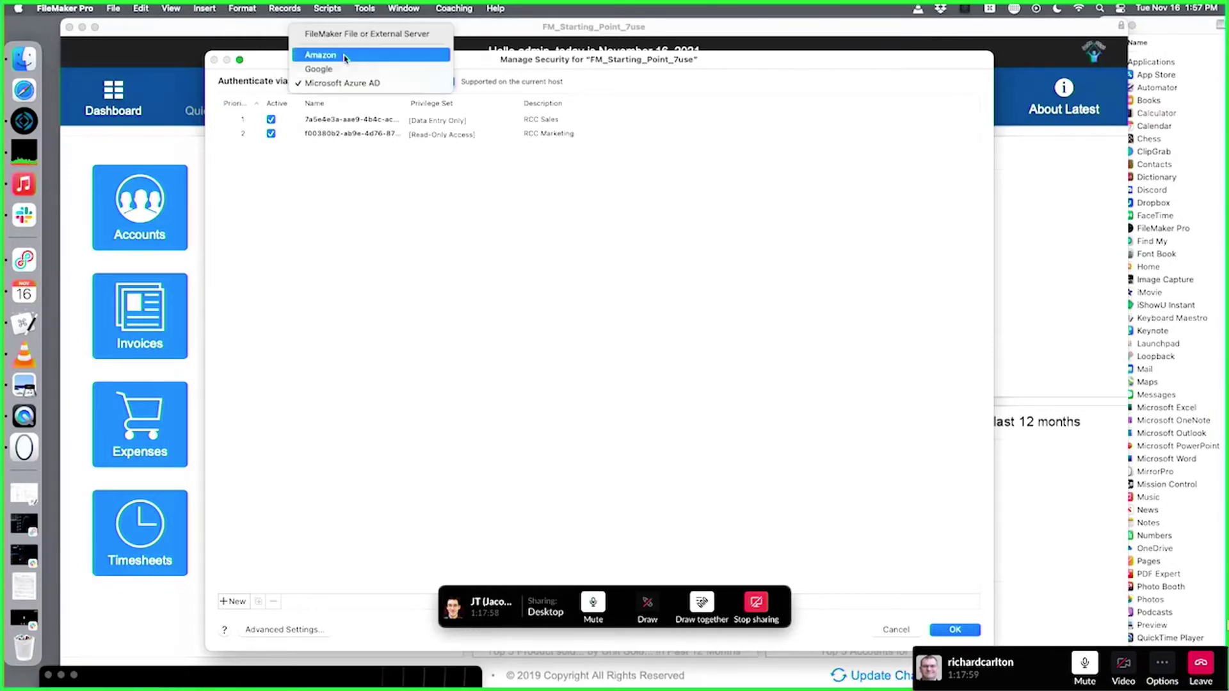
click(352, 37)
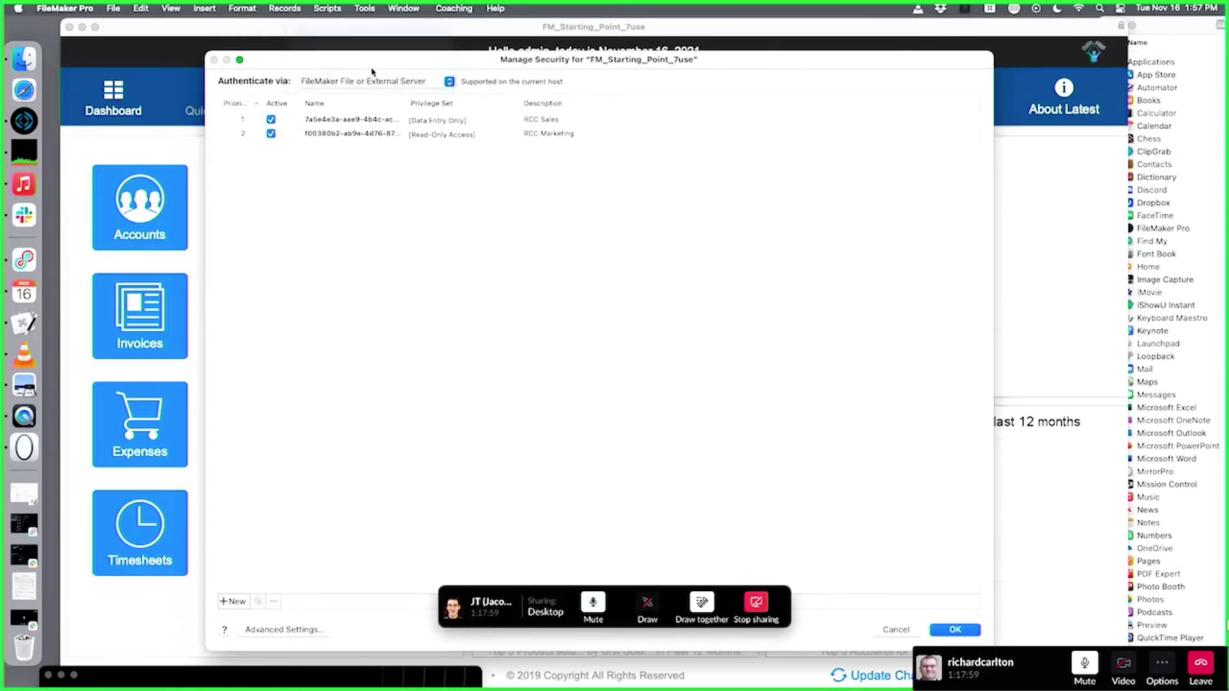
click(278, 135)
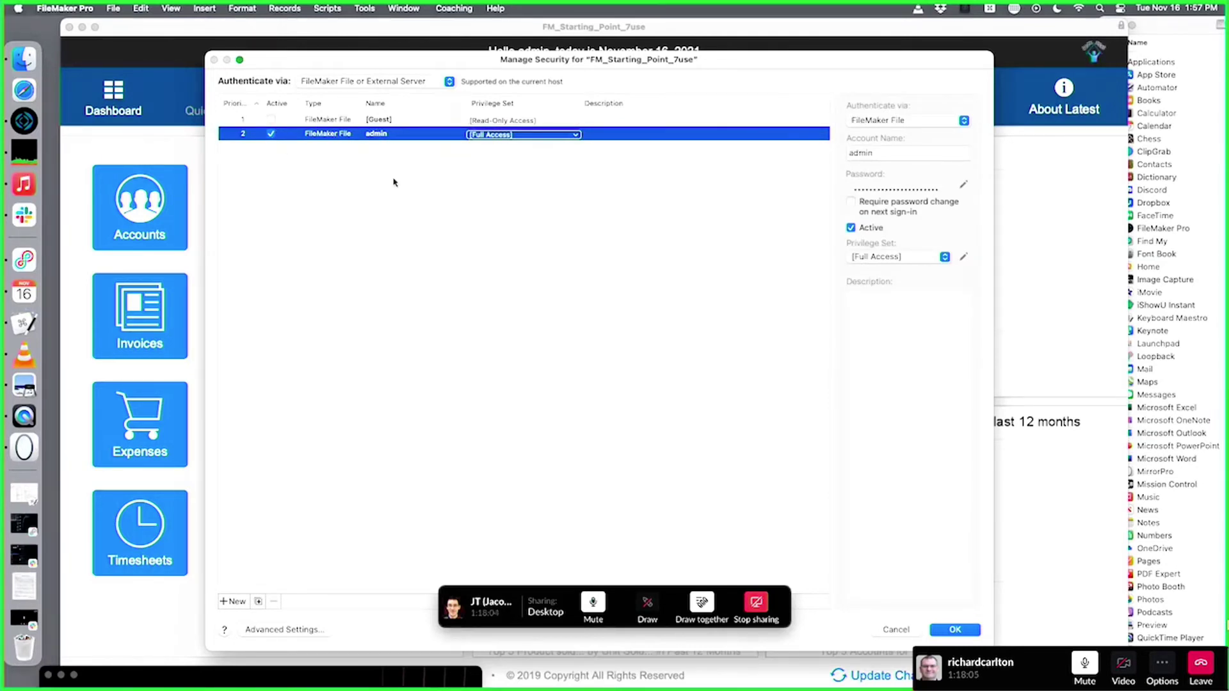
click(421, 215)
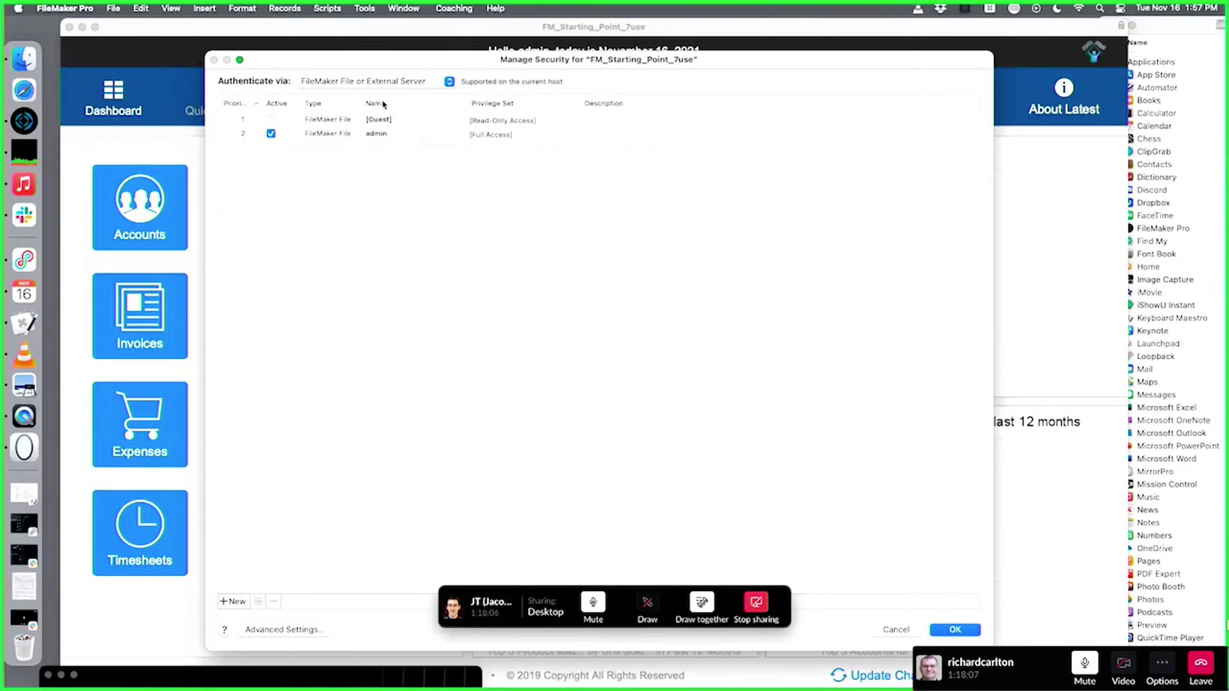
click(374, 82)
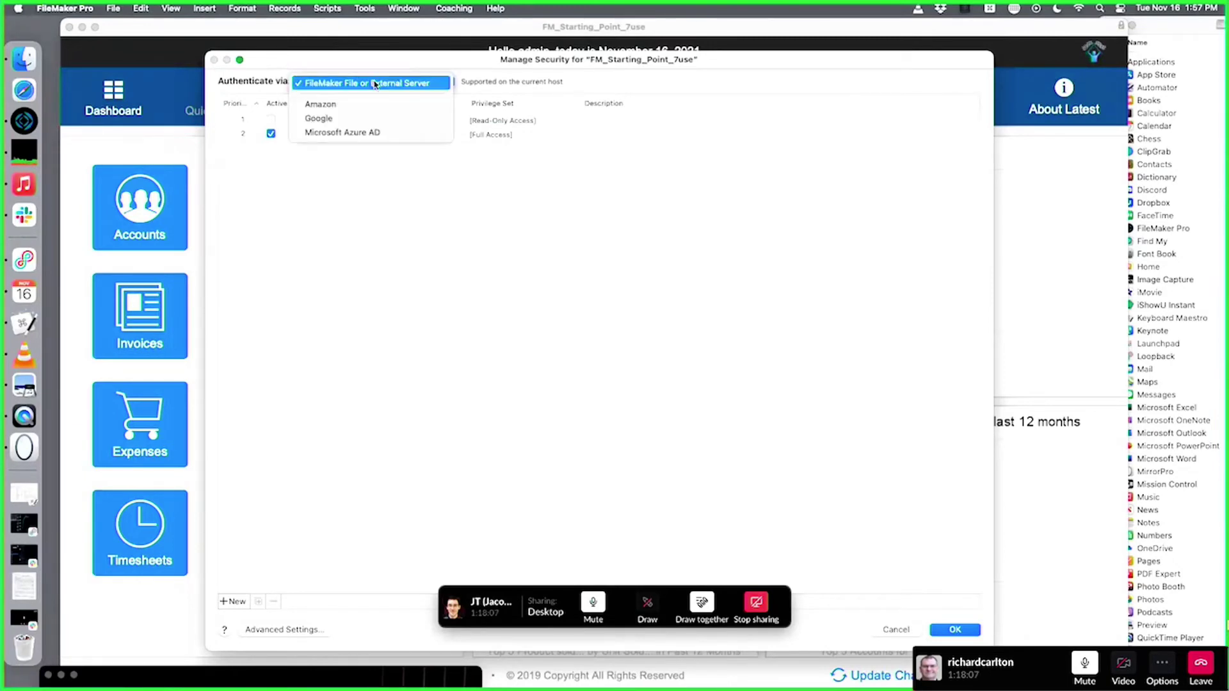
click(376, 133)
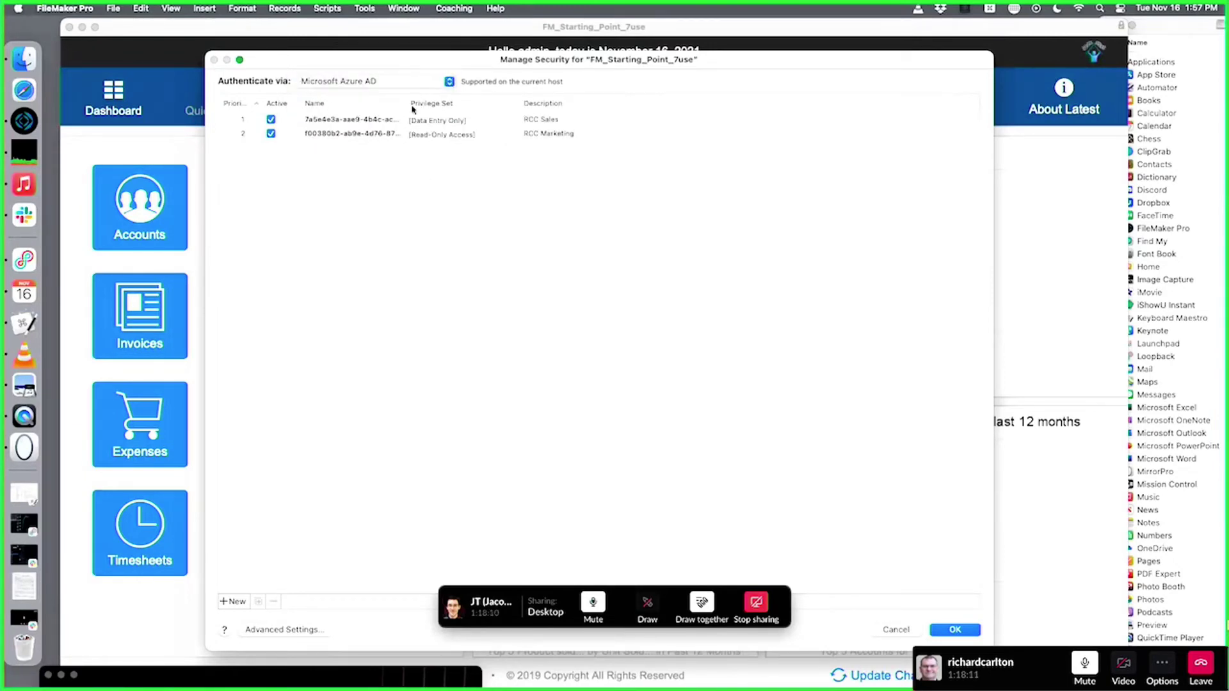
drag(407, 105, 458, 105)
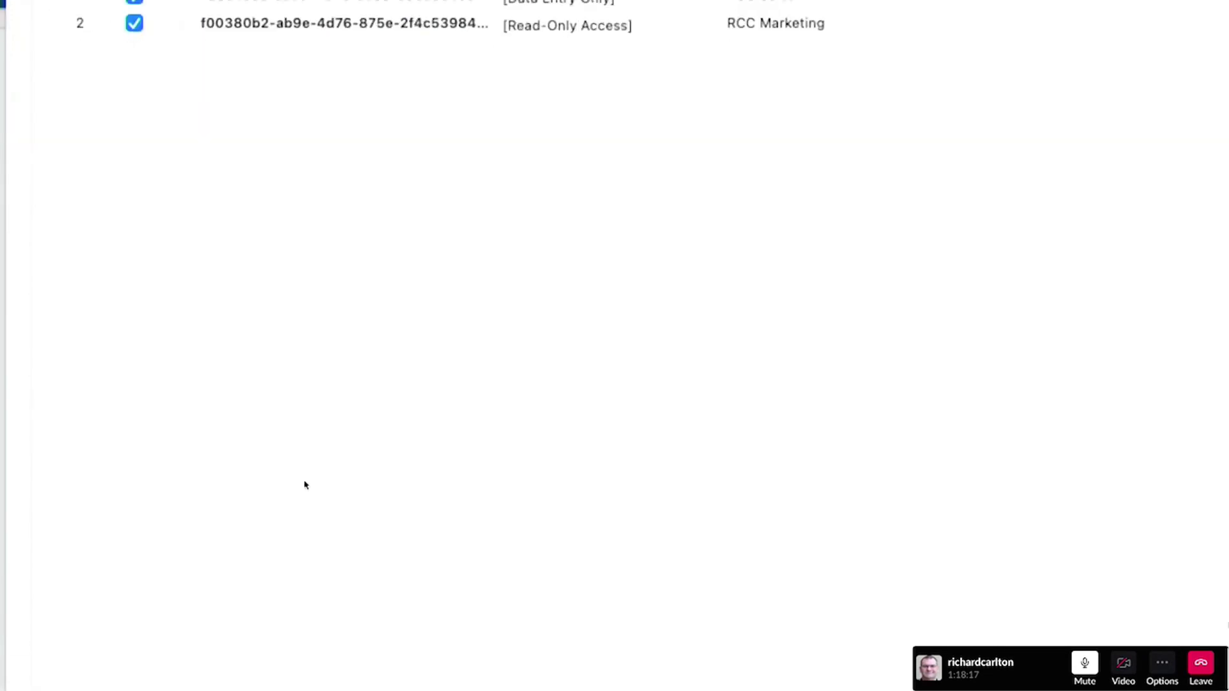
Add an Azure AD account for the user's e-mail address with the [Full Access] privilege set
click(74, 518)
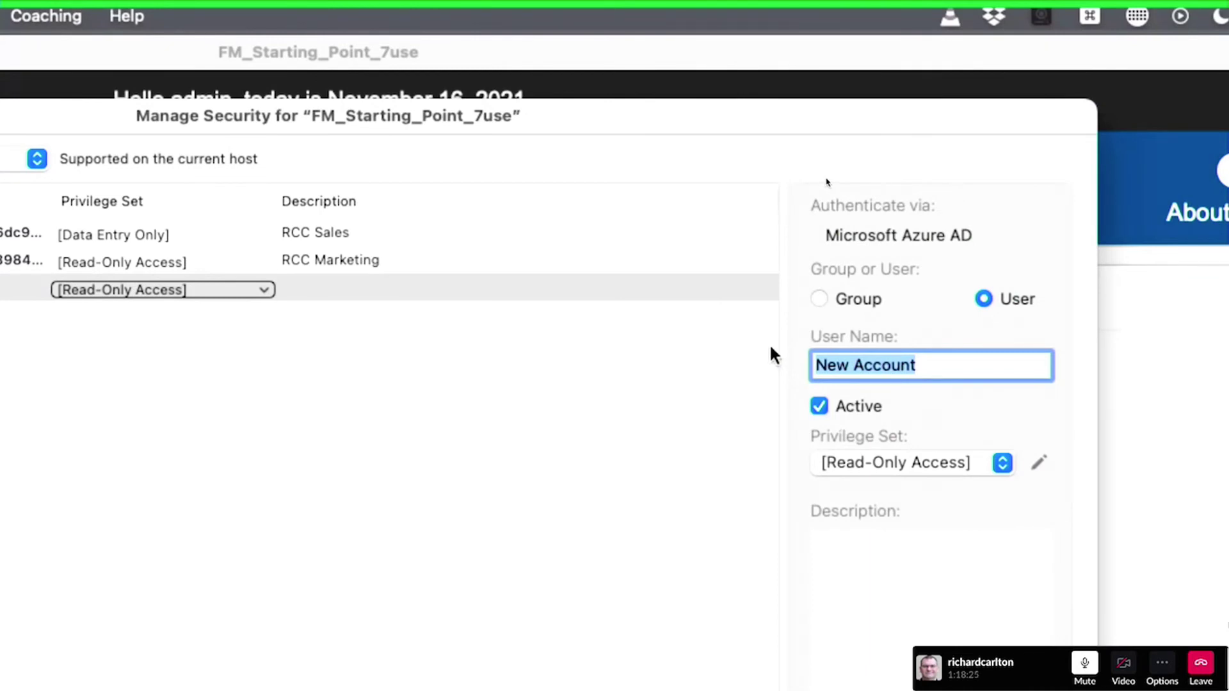
text(dean)
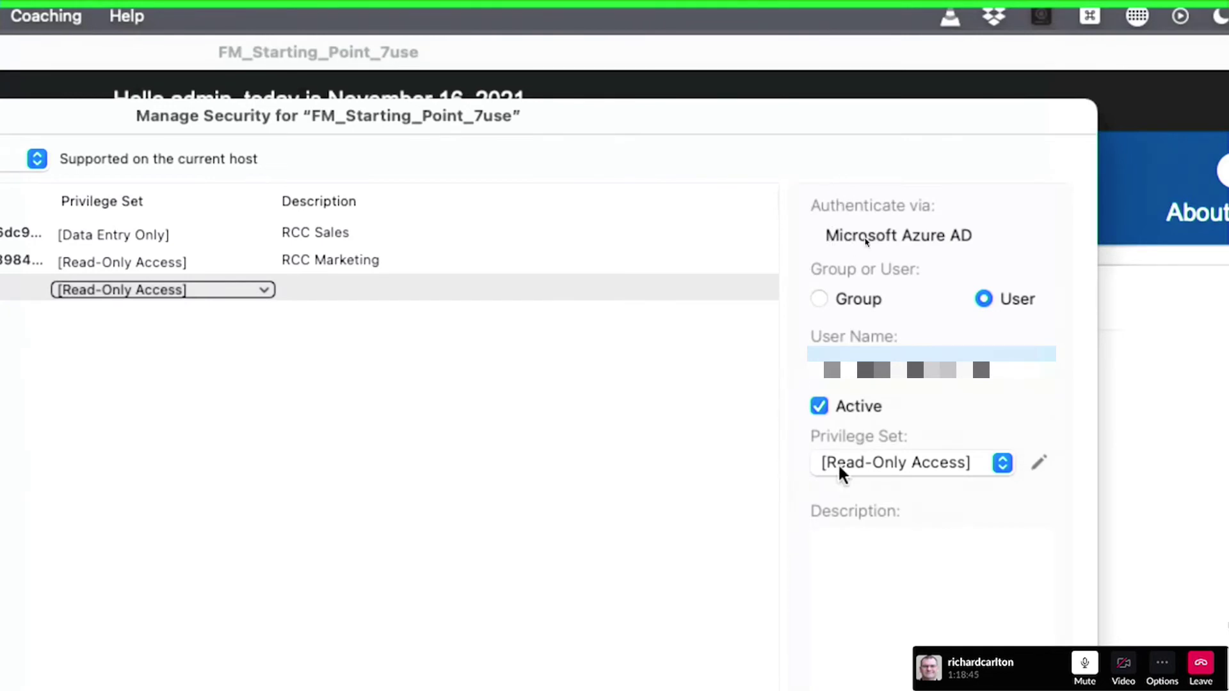
click(1002, 462)
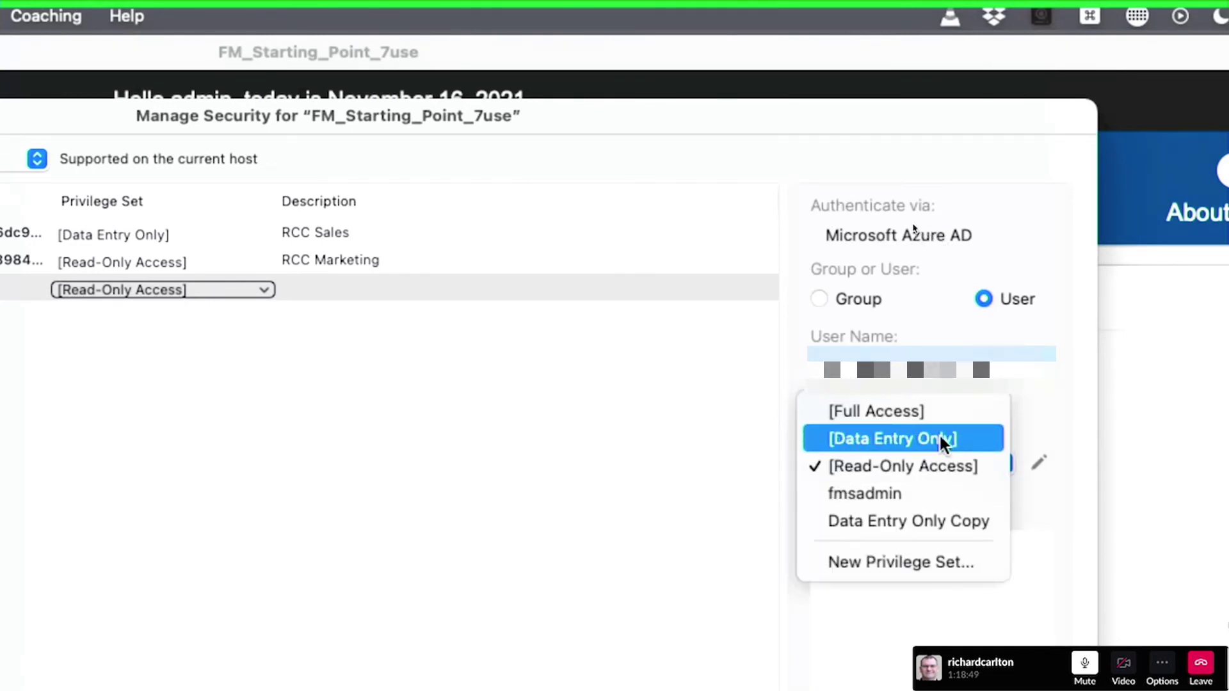
click(931, 411)
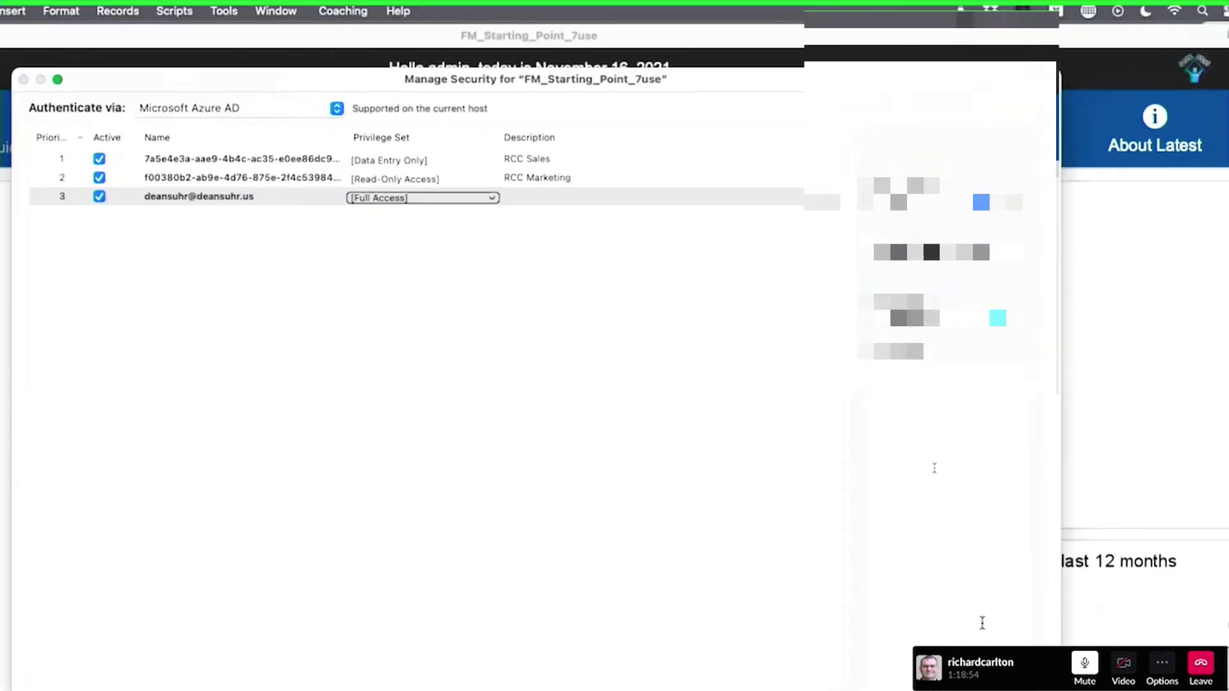
key(Return)
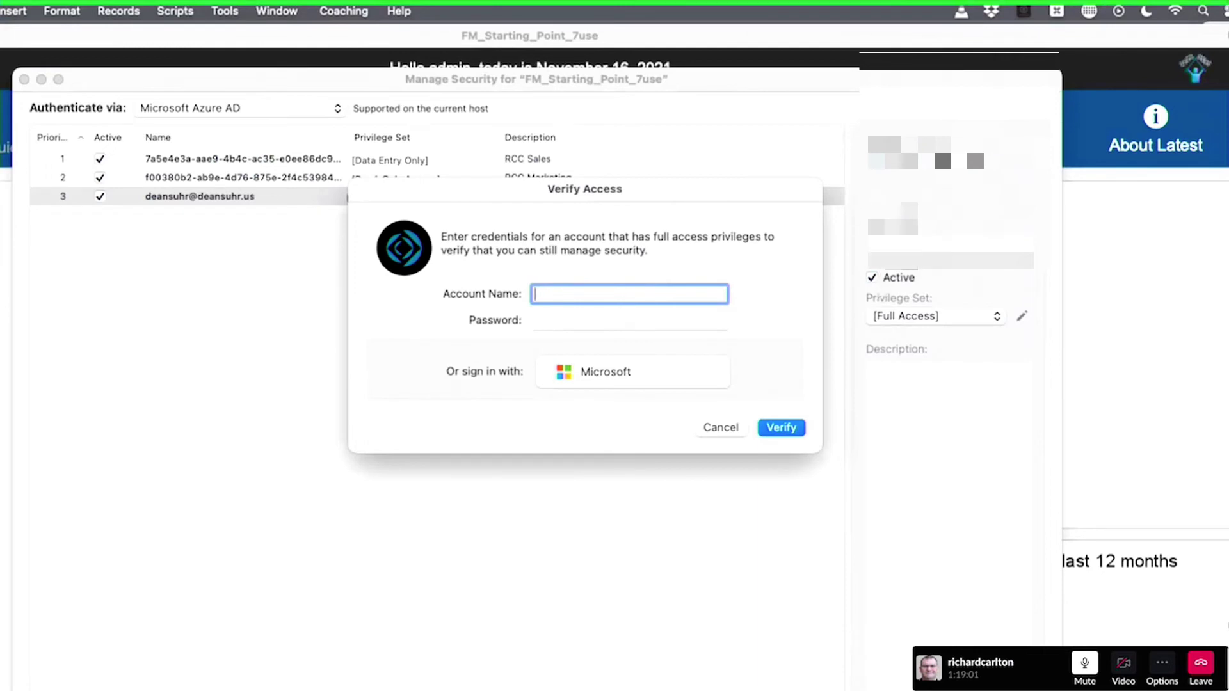
Enter the admin account name and its password to confirm the security changes
text(admin)
key(Tab)
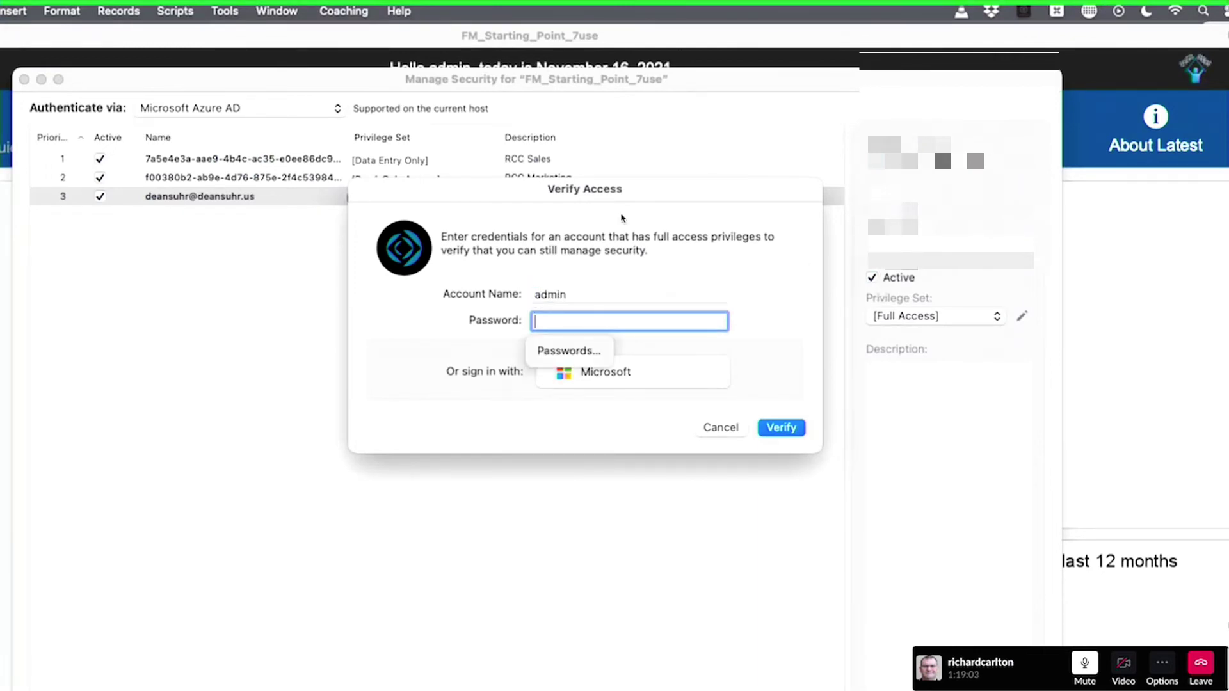
text(****)
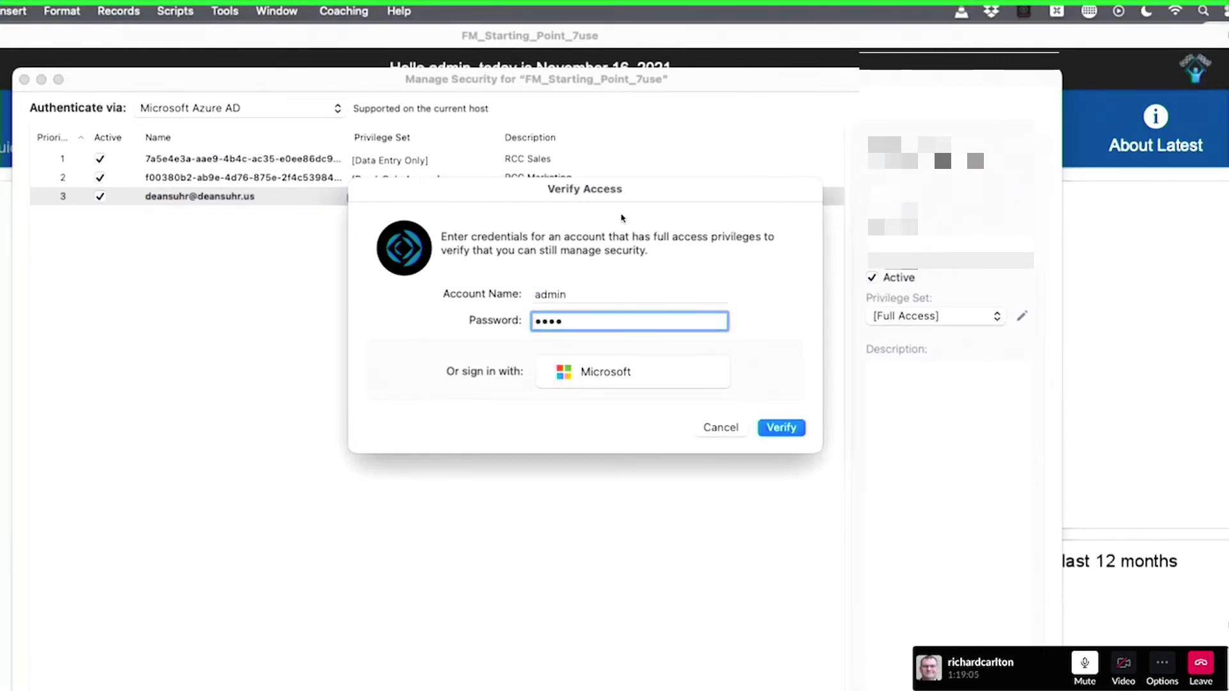
key(Return)
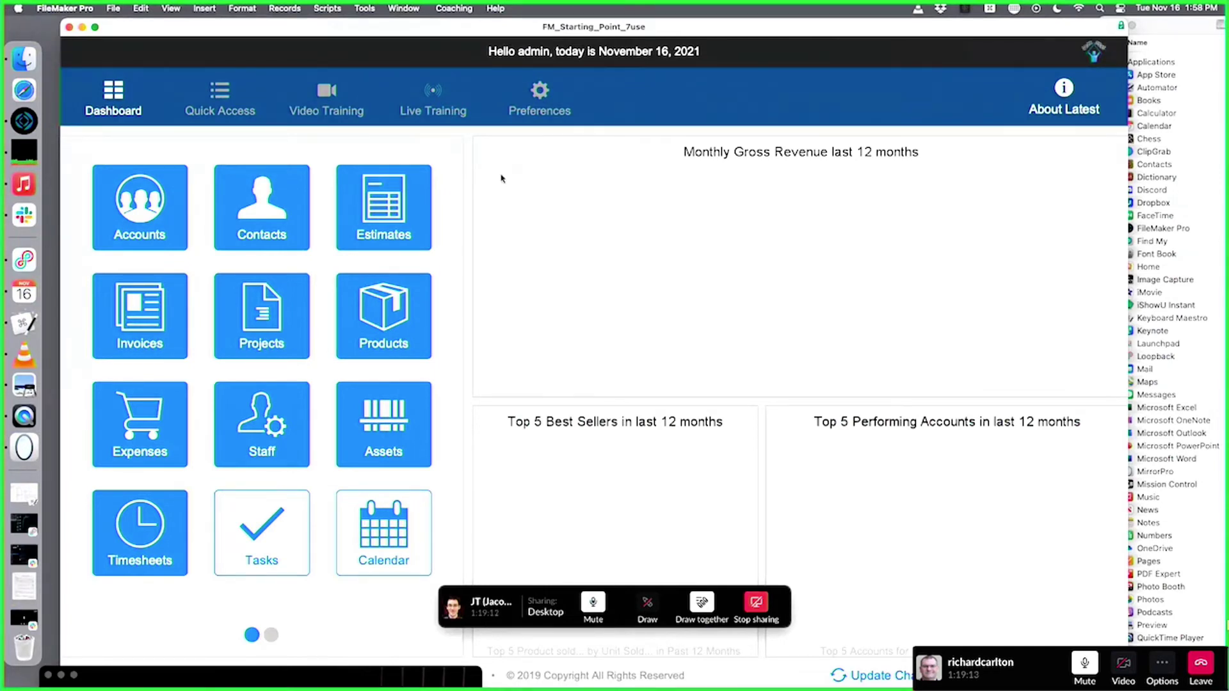
Reopen Manage Security and list the Microsoft Azure AD accounts, now three
click(114, 8)
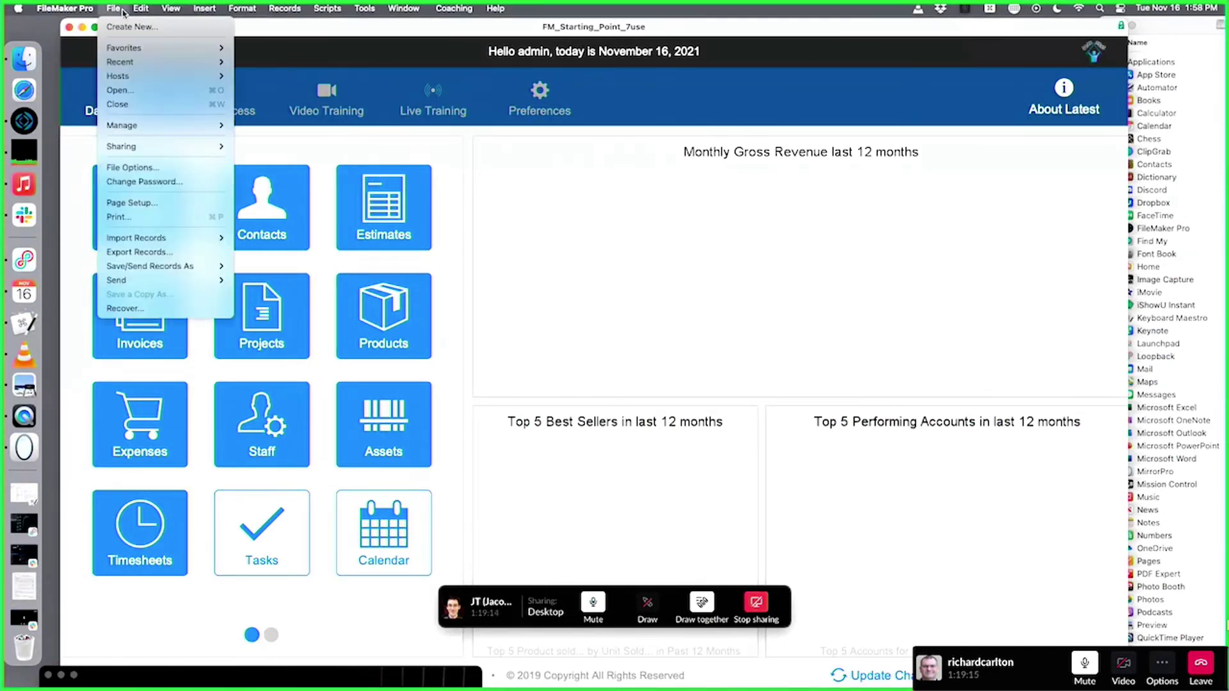
mouse_move(148, 133)
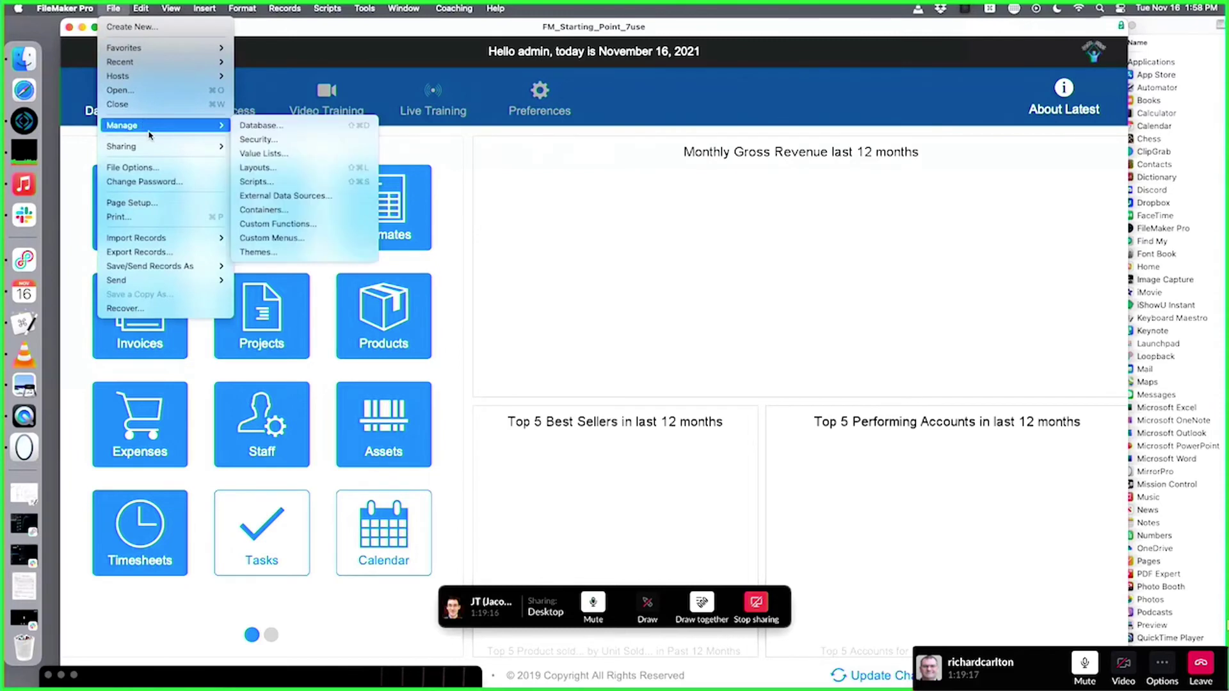
click(263, 140)
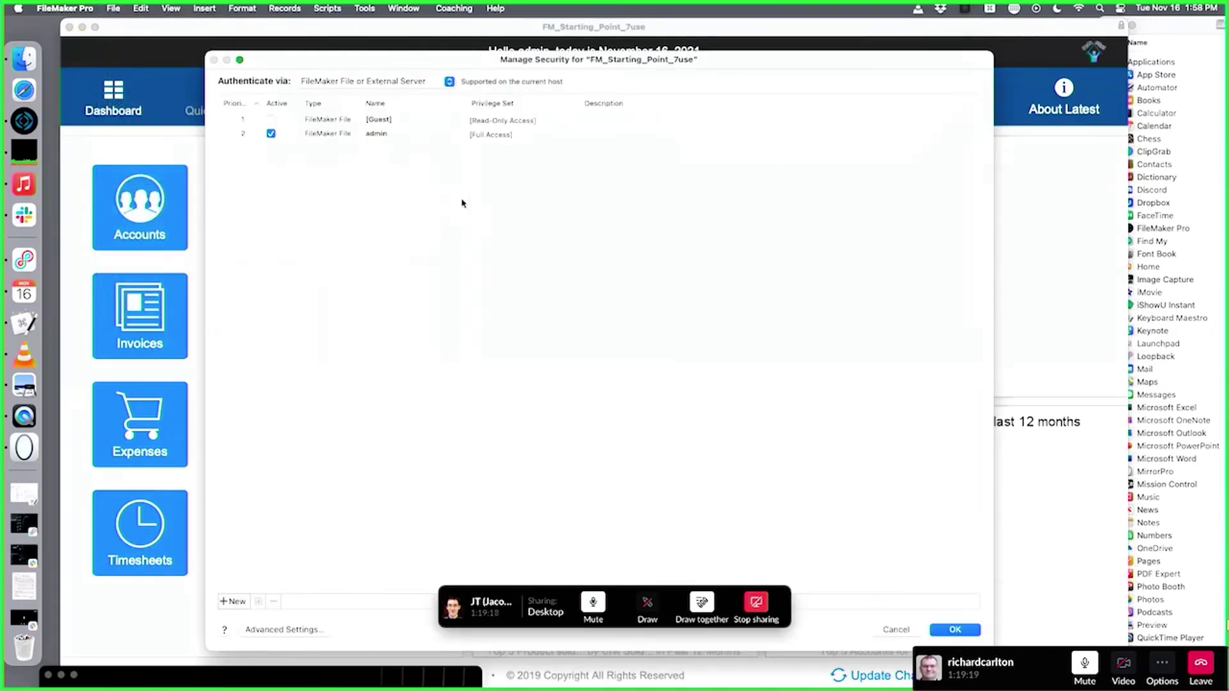
click(364, 83)
click(370, 135)
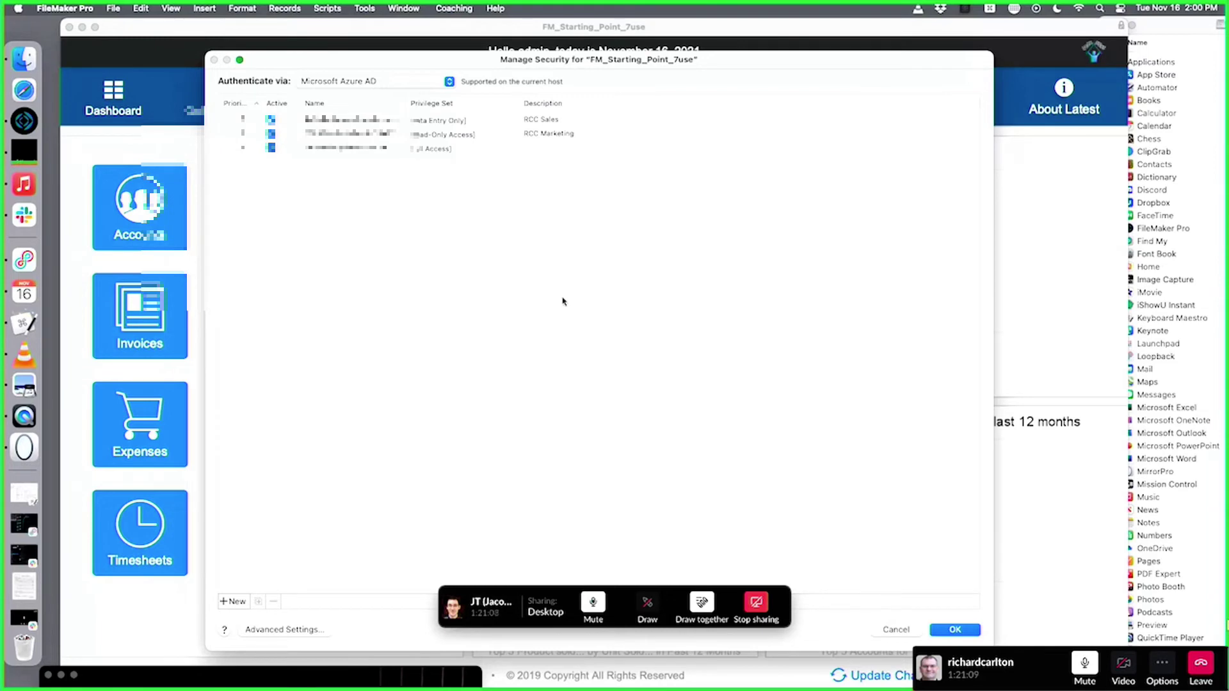
Inspect the [Full Access] privilege set's extended privileges, including FileMaker Network (fmapp) access
click(430, 149)
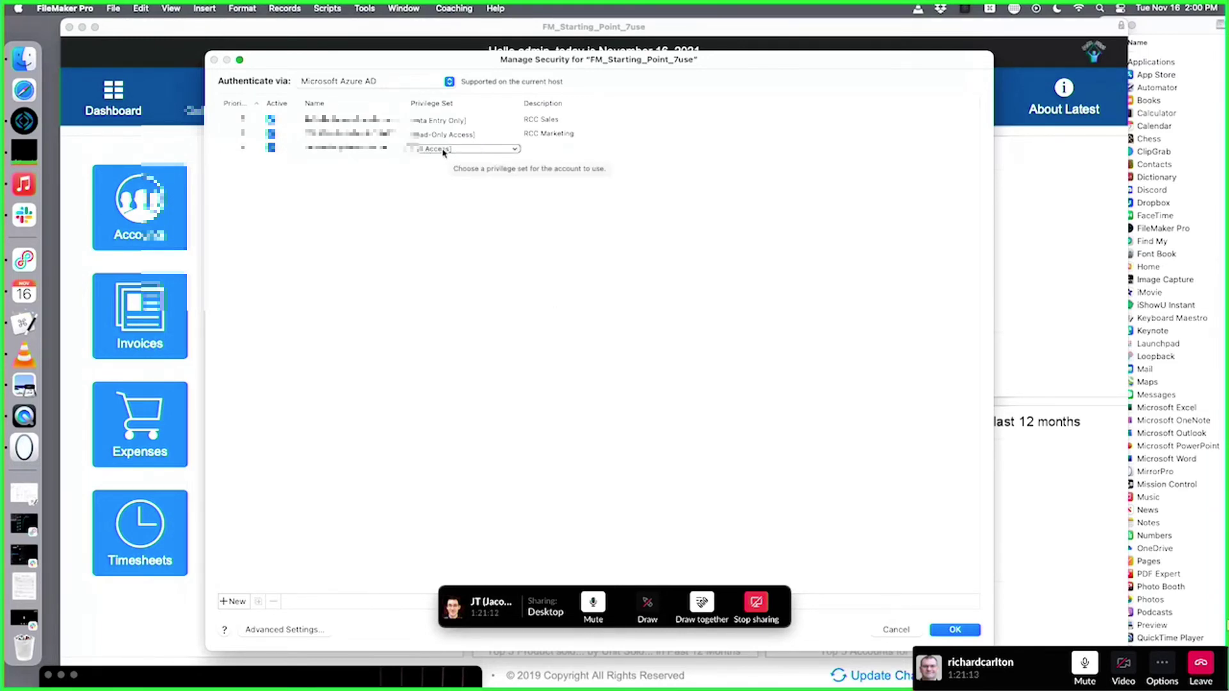
drag(524, 602, 511, 364)
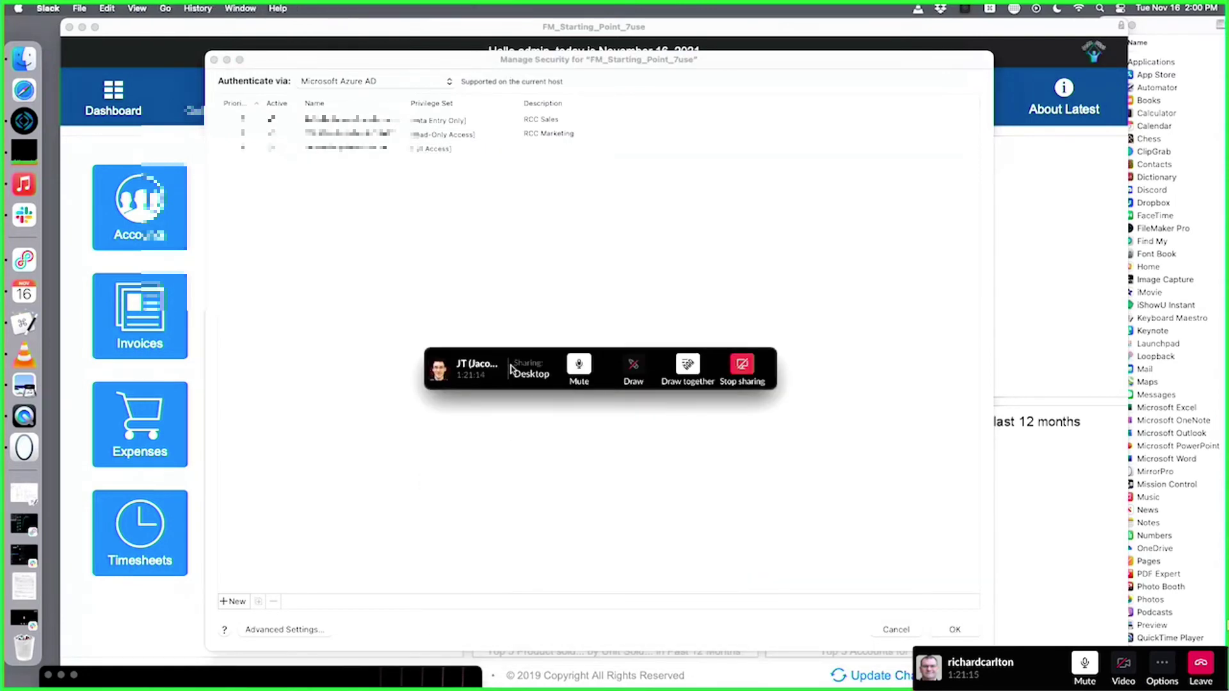
click(302, 635)
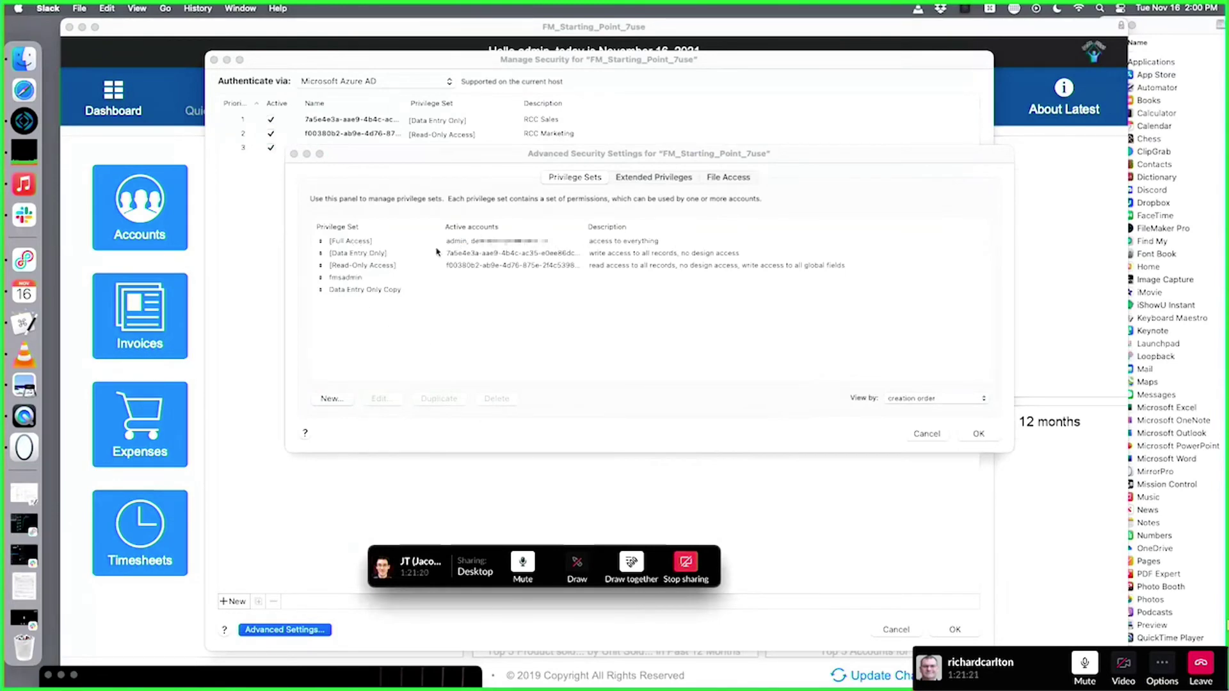
click(358, 242)
double_click(358, 242)
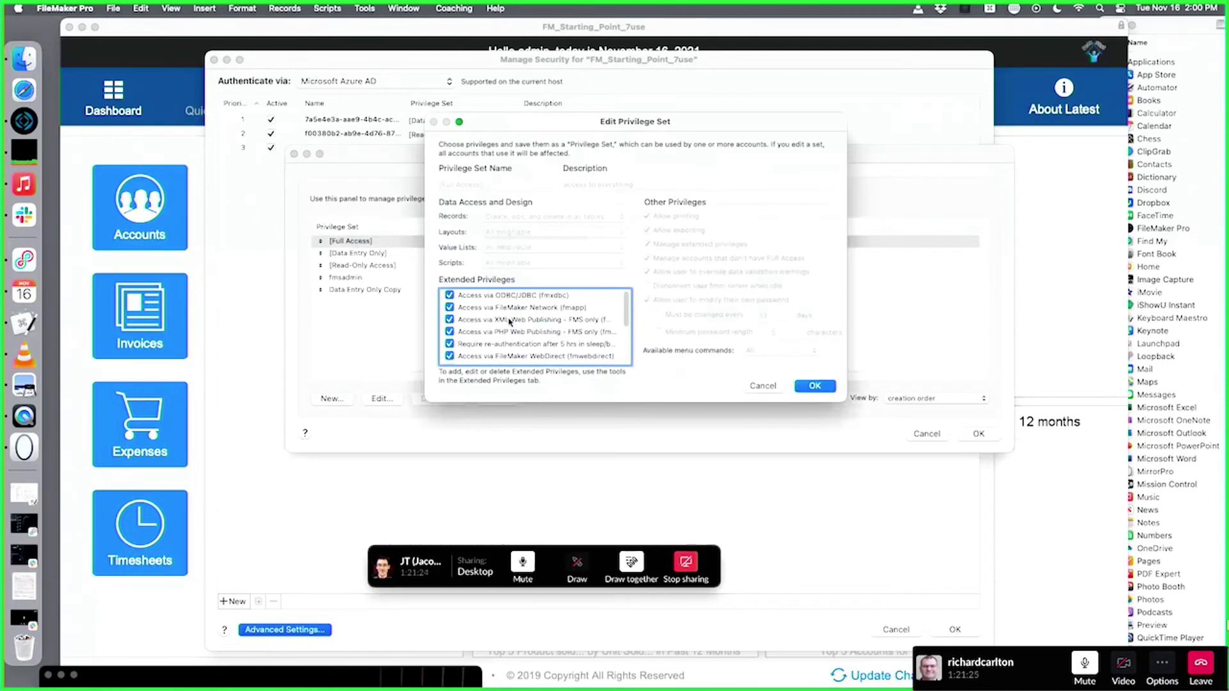
click(489, 309)
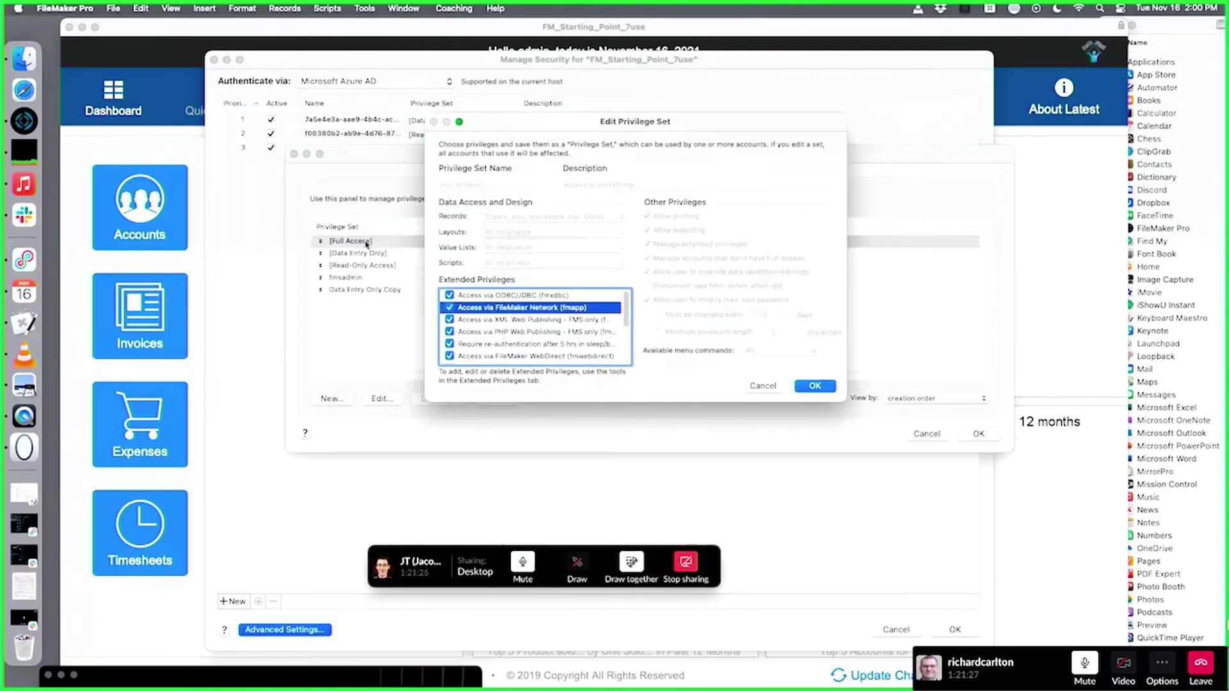
click(804, 388)
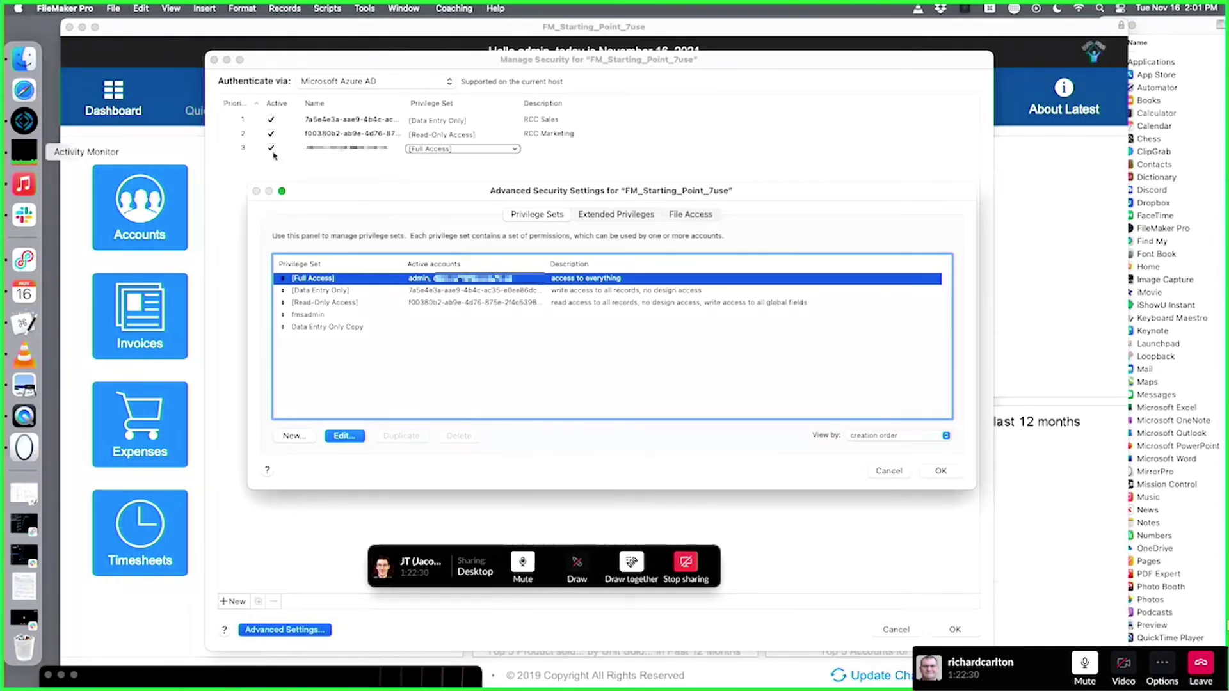
Leave Advanced Settings unchanged and close Manage Security to return to the dashboard
mouse_move(518, 128)
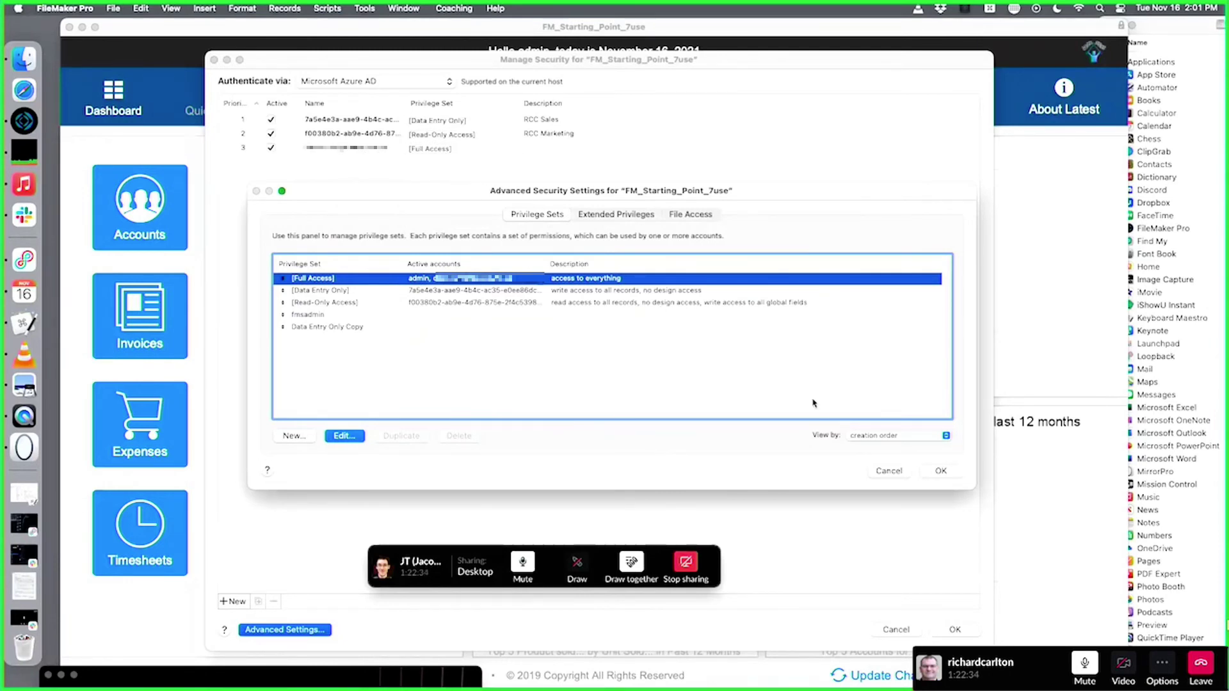
click(891, 471)
click(960, 631)
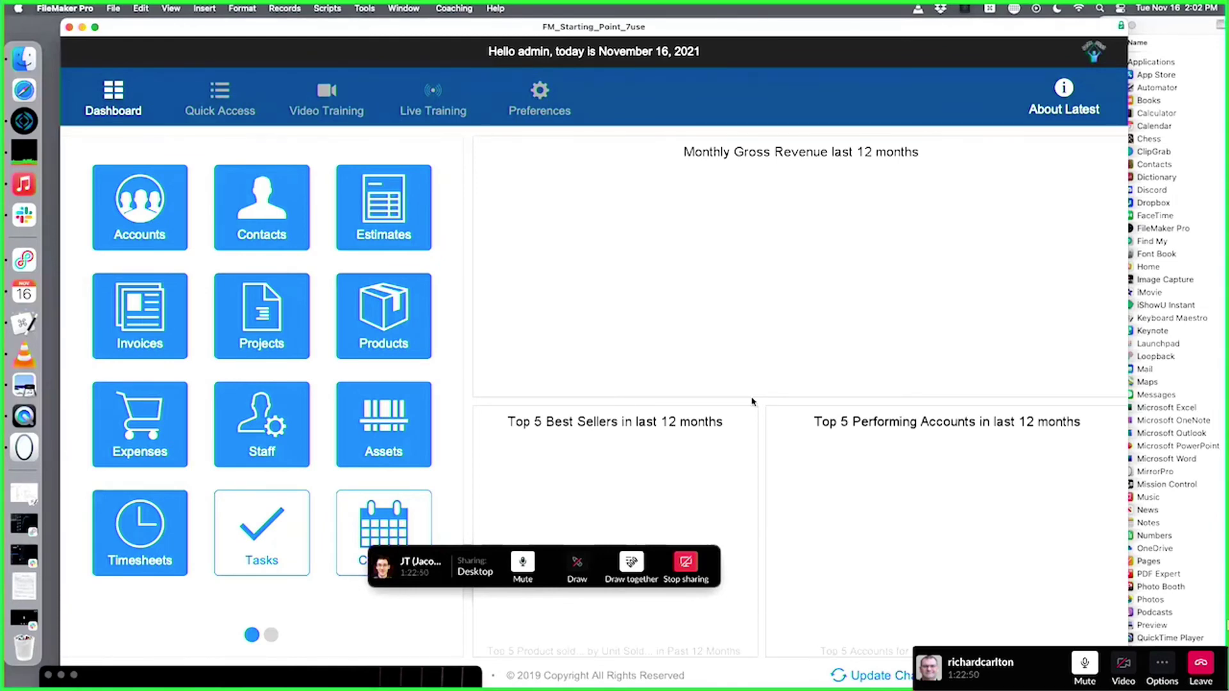
click(269, 675)
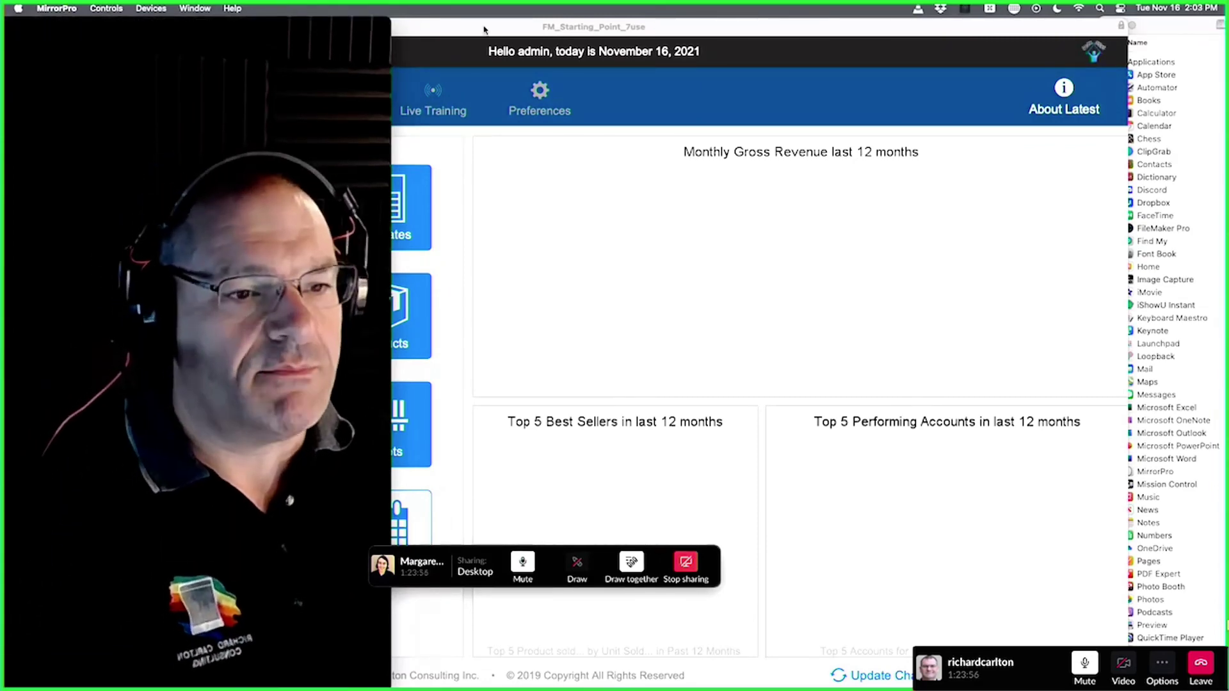
Bring FileMaker Pro back to the front and open the Data Viewer from the Tools menu
key(super+Tab)
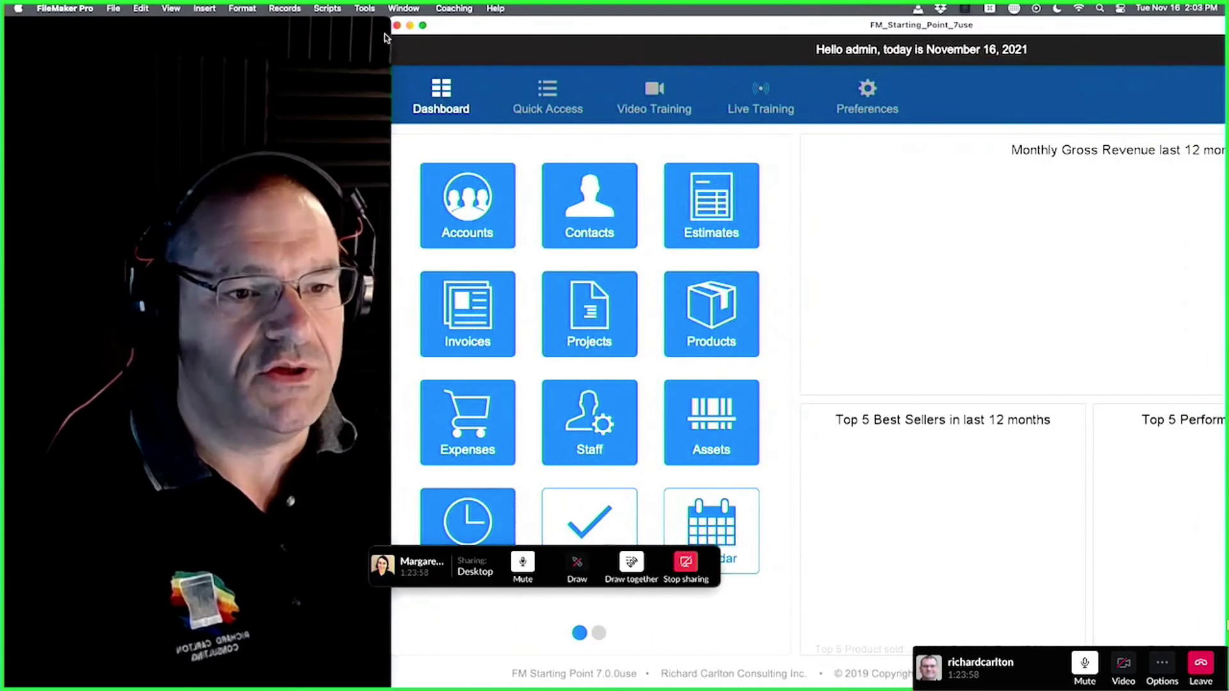
click(387, 40)
click(469, 39)
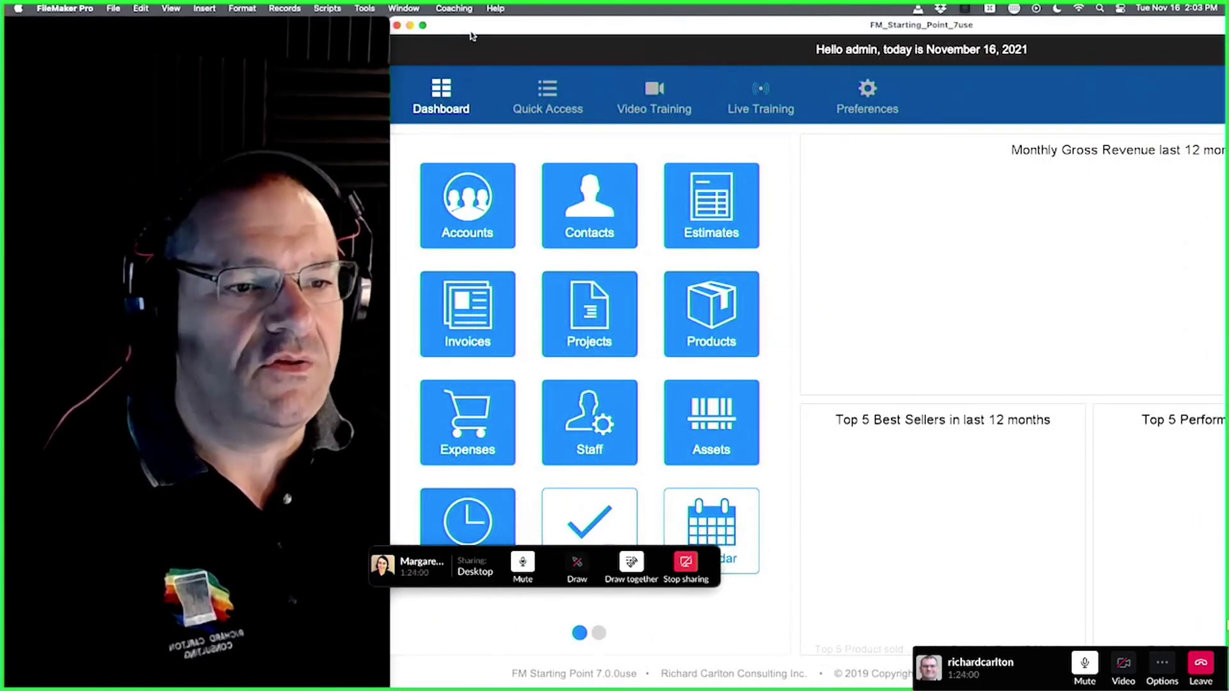
click(386, 10)
mouse_move(326, 12)
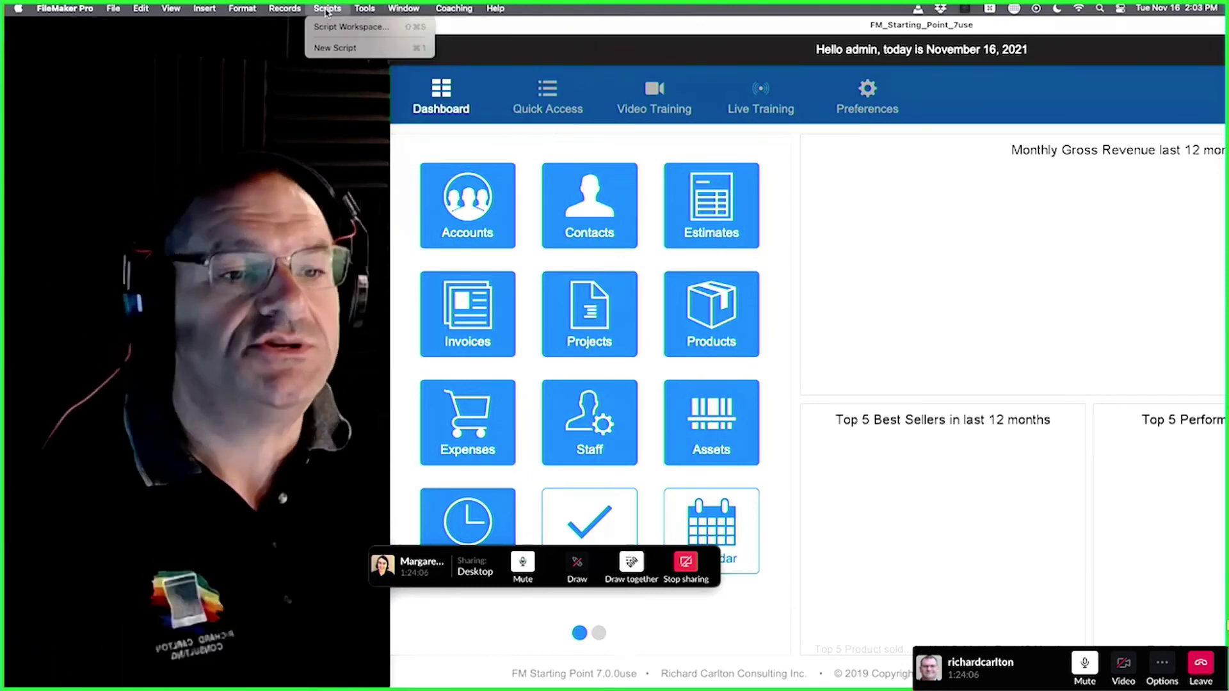
mouse_move(371, 10)
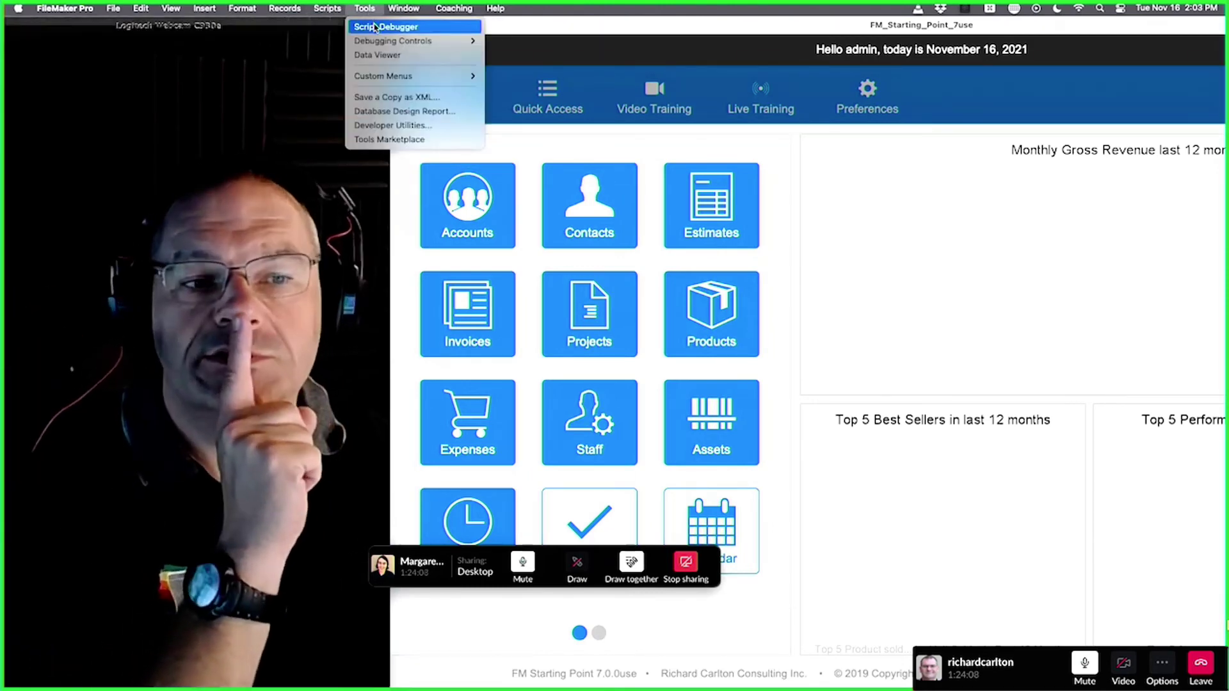
click(379, 57)
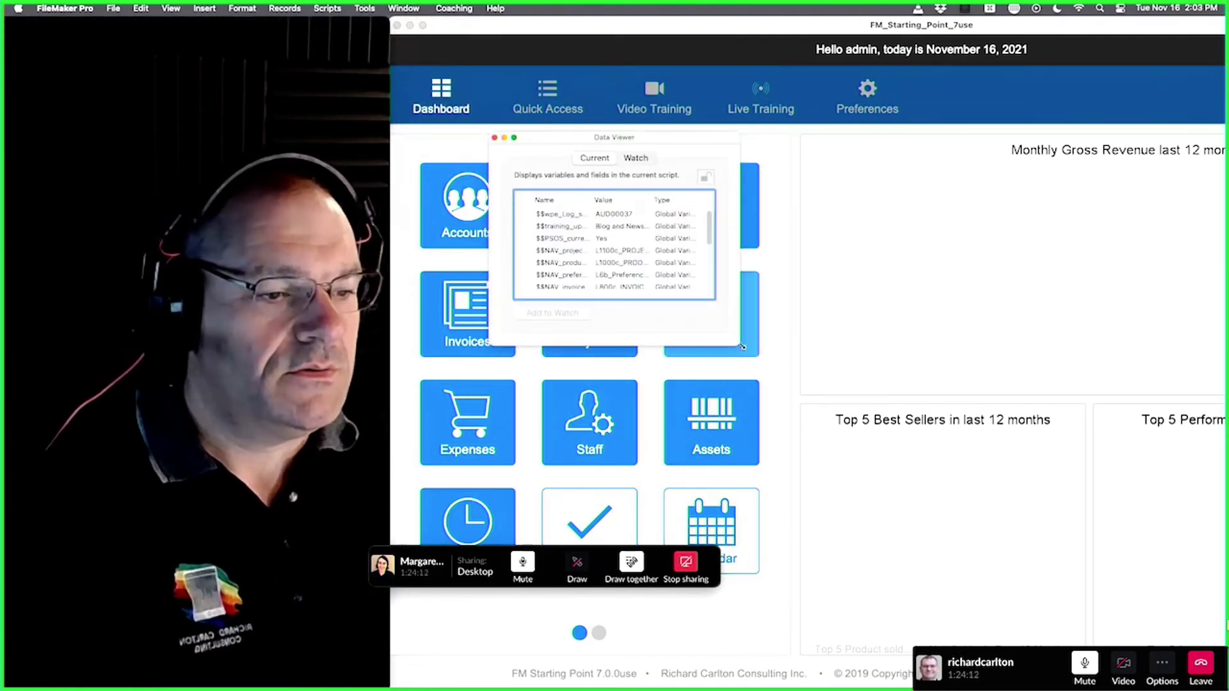
Enlarge and reposition the Data Viewer, widen its Name column, and show the Watch list
drag(732, 340, 1061, 576)
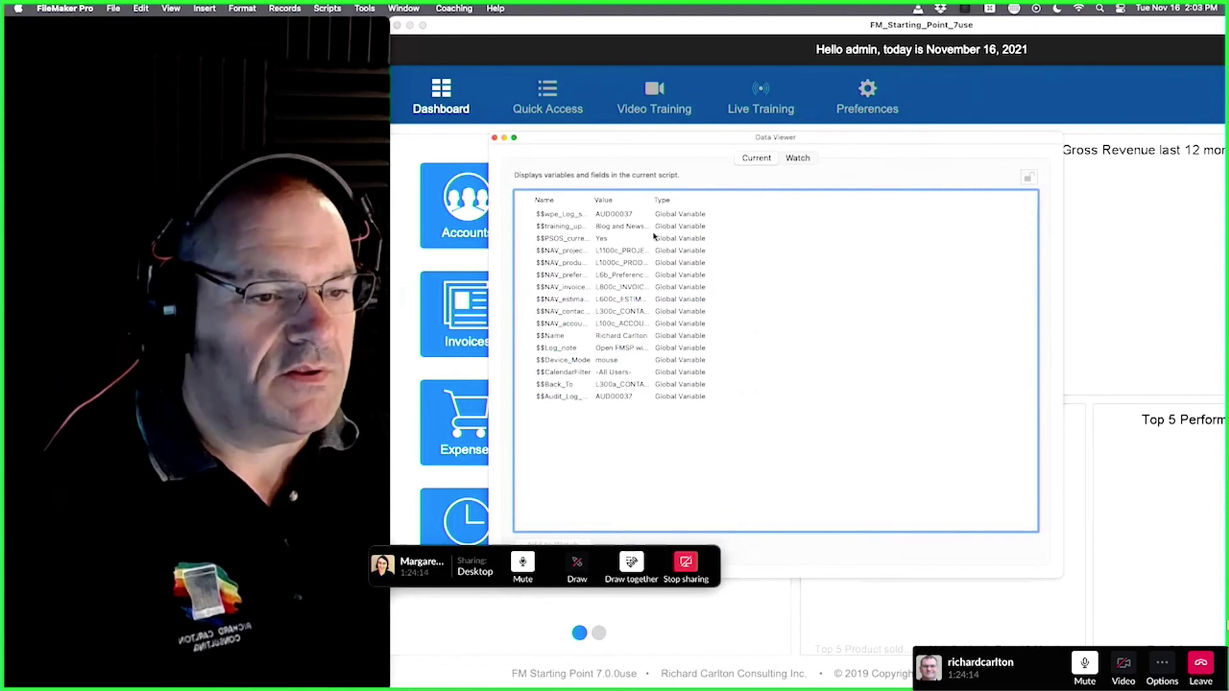
drag(592, 201, 805, 200)
drag(675, 149, 644, 137)
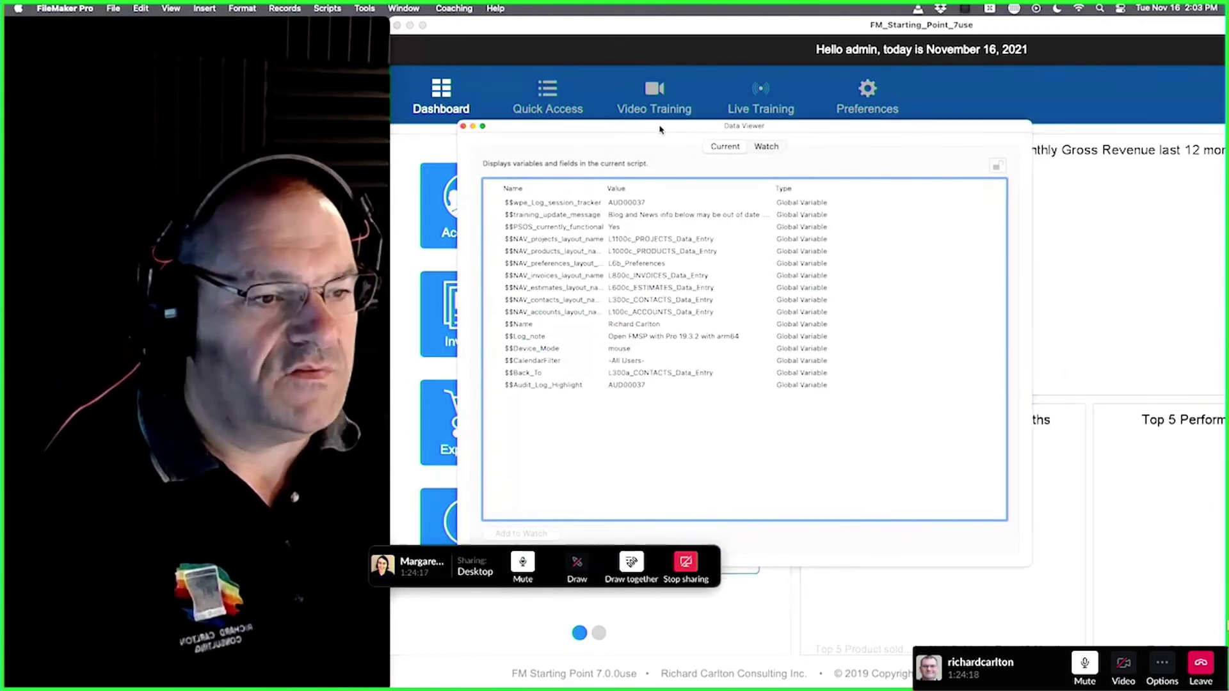
click(767, 147)
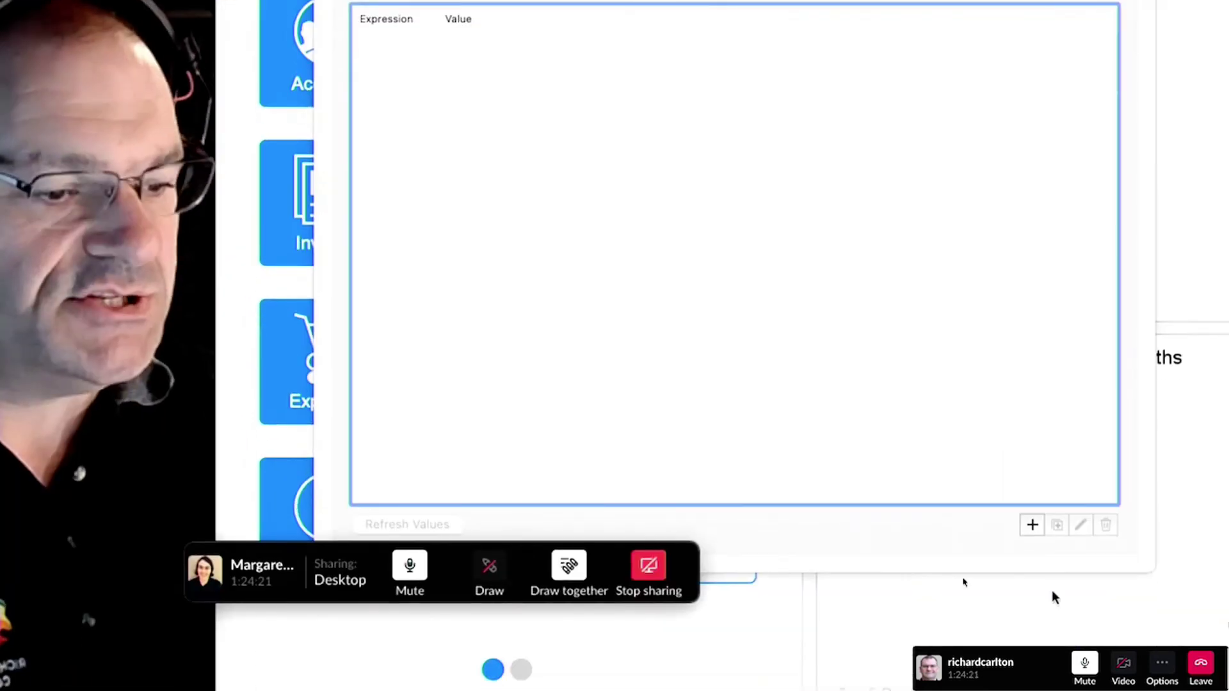
Add a watch expression get(AccountType), completed from the autocomplete suggestions
click(1032, 525)
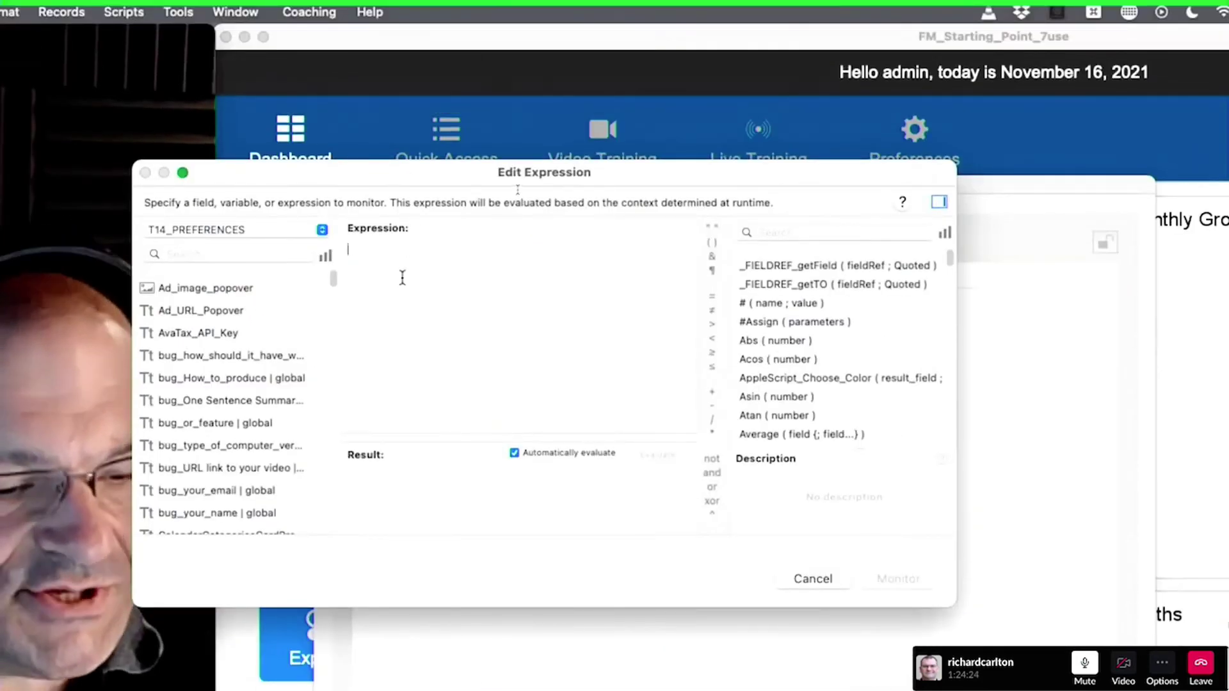
text(get(acc)
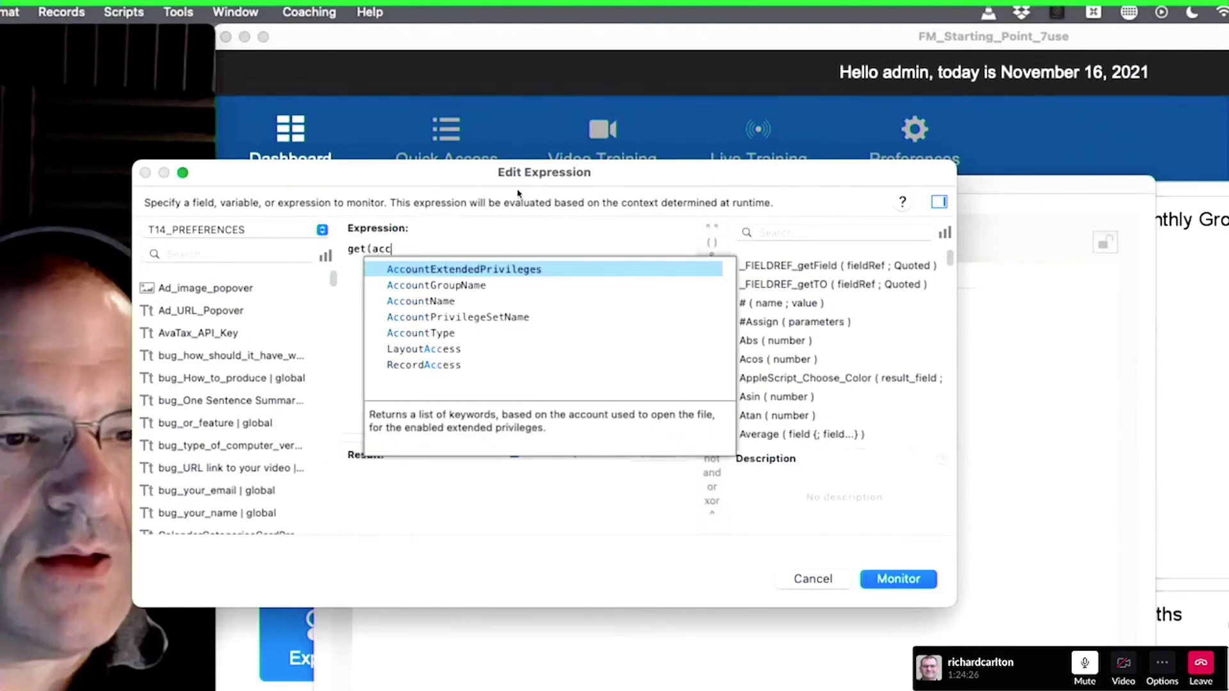
key(Down)
key(Down)
key(Down)
key(Down)
key(Return)
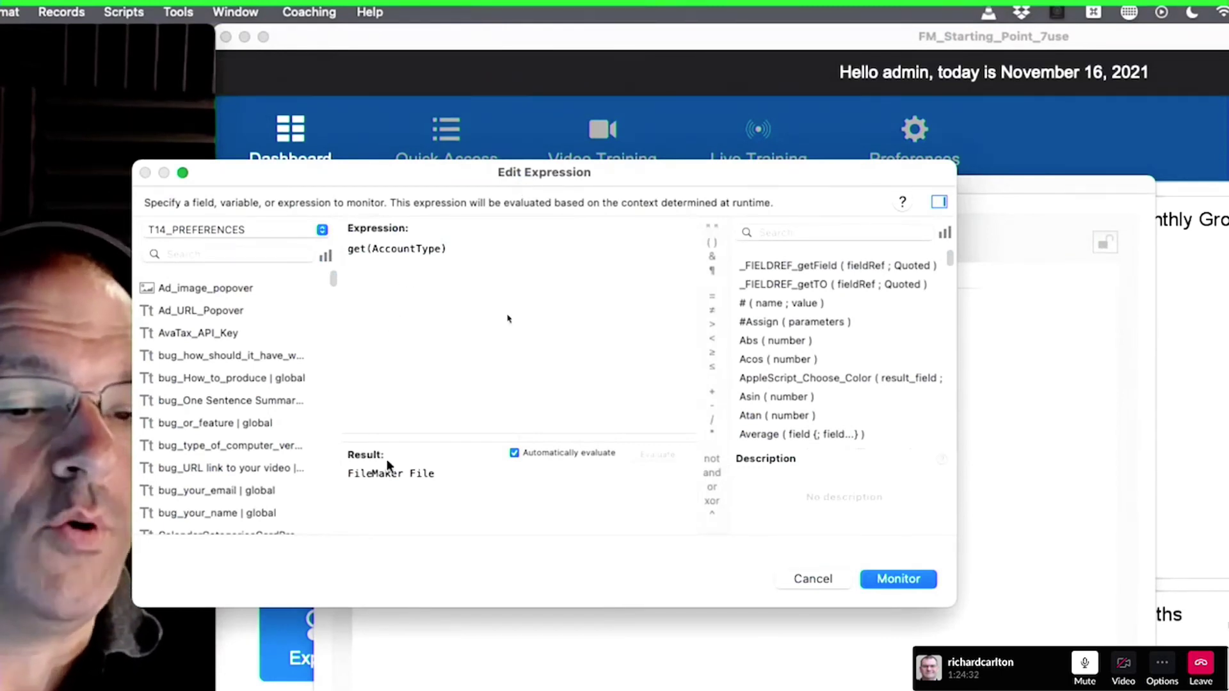
Highlight the 'FileMaker File' result returned by get(AccountType)
drag(467, 471, 326, 463)
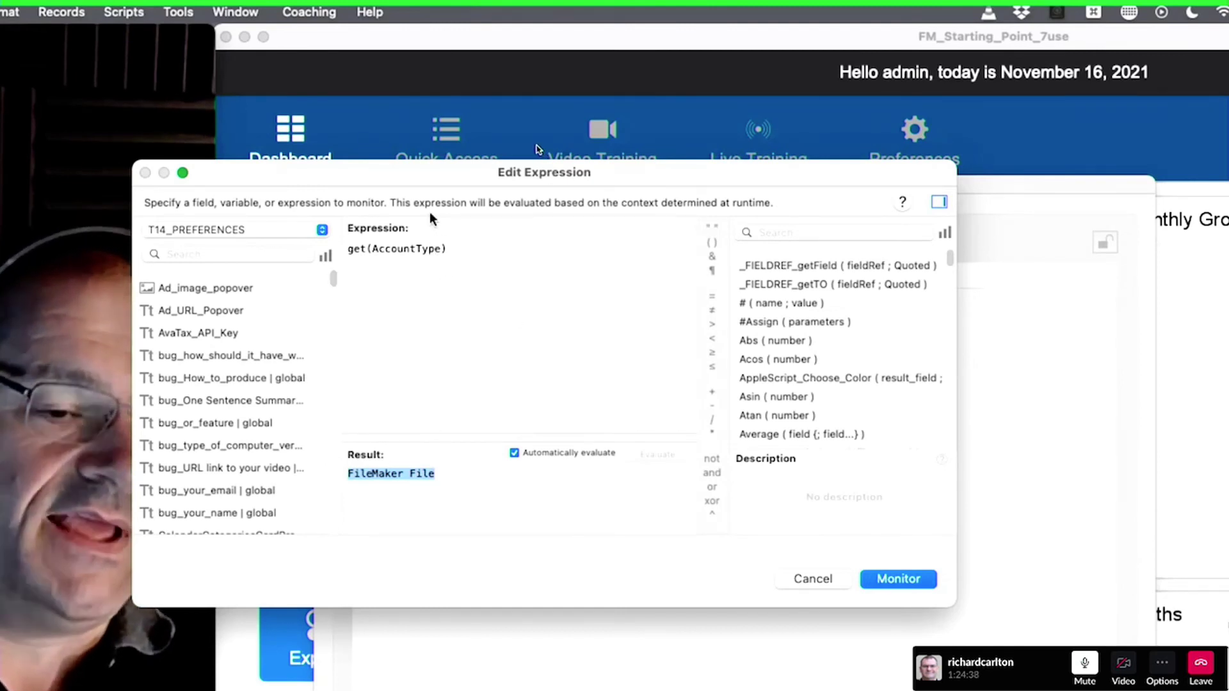
click(442, 473)
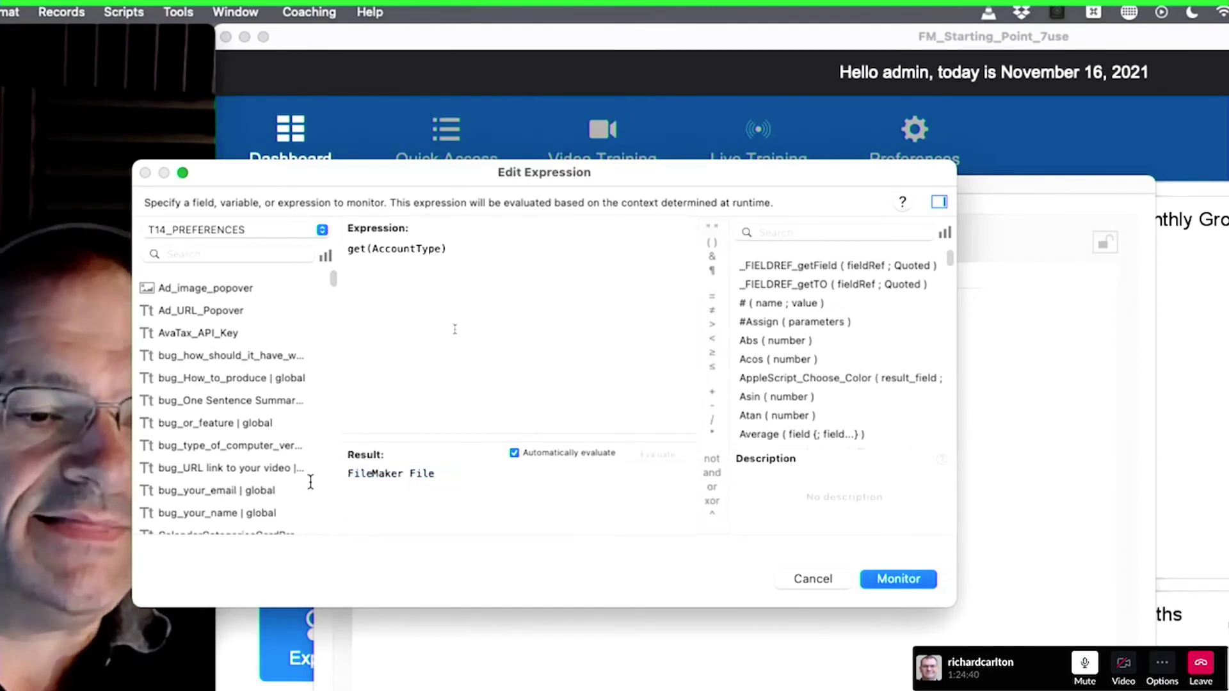
shift+click(359, 472)
shift+click(345, 473)
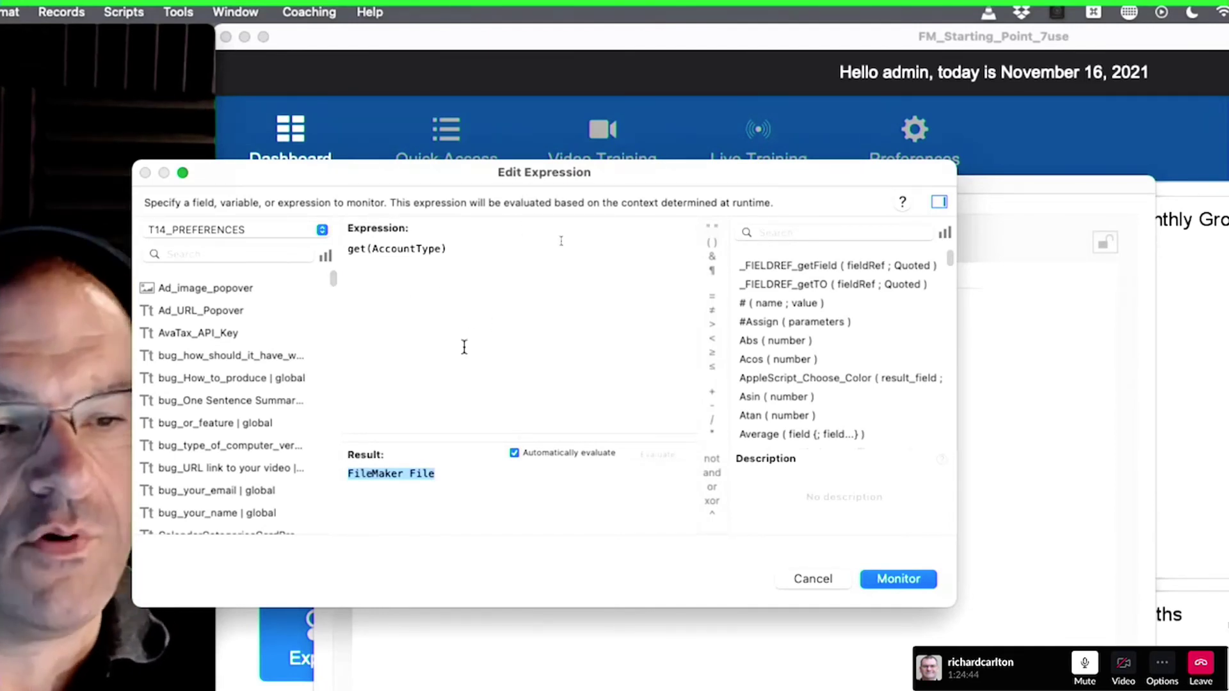
click(450, 472)
drag(443, 472, 330, 473)
click(394, 473)
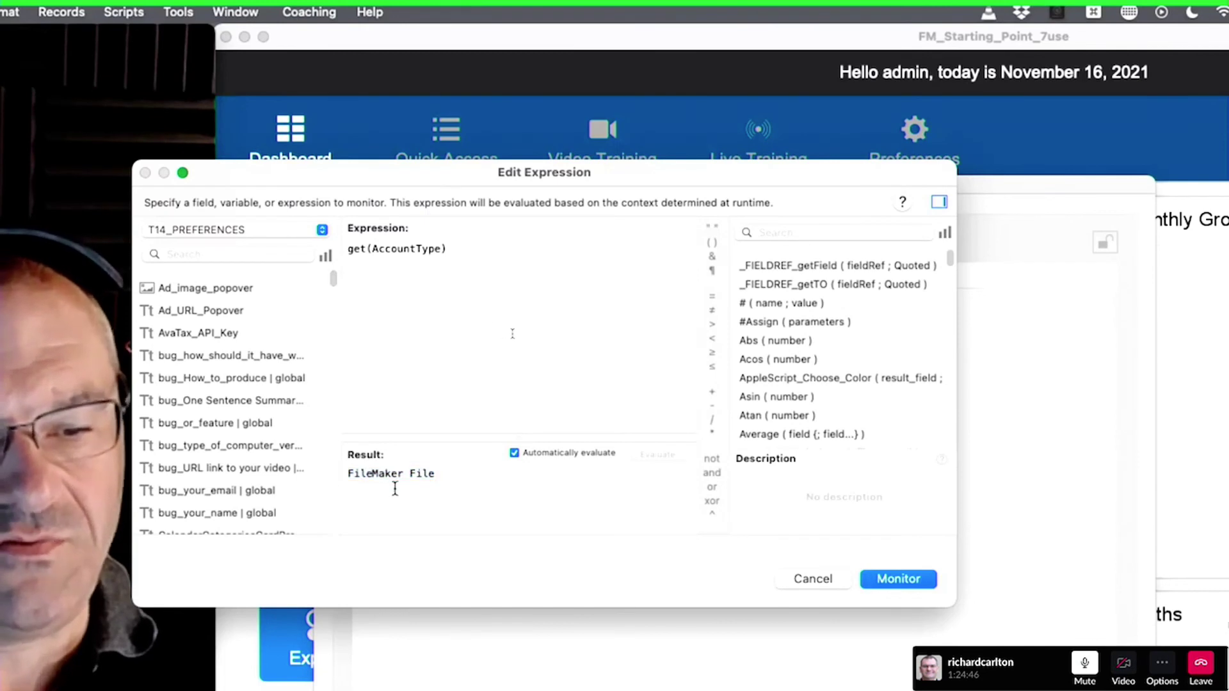
drag(449, 473, 326, 477)
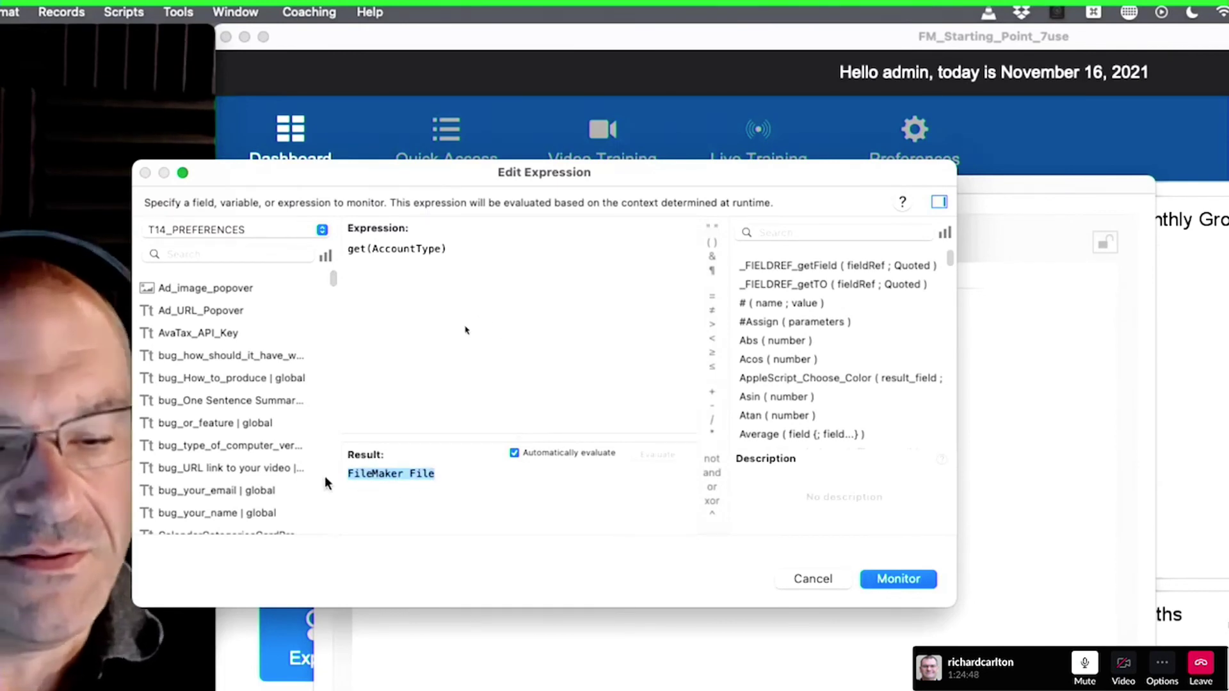